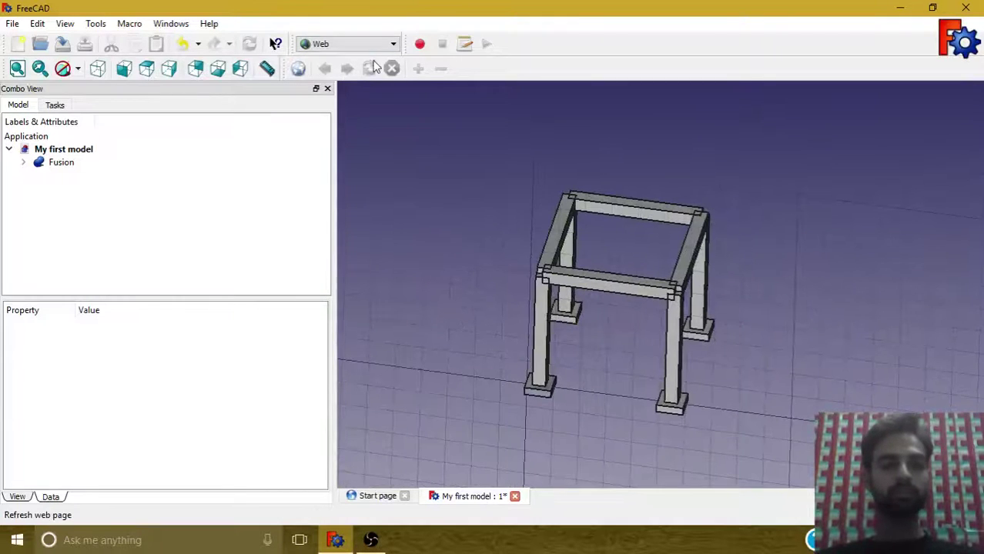
Switch to the Draft workbench and set the working plane to XZ in front view
left_click(356, 44)
left_click(345, 80)
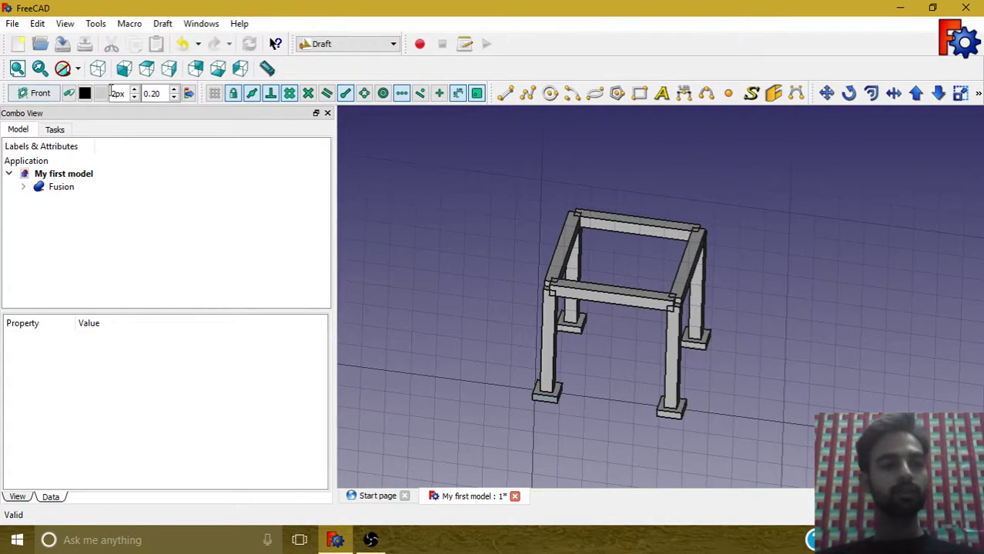
key("1")
left_click(48, 97)
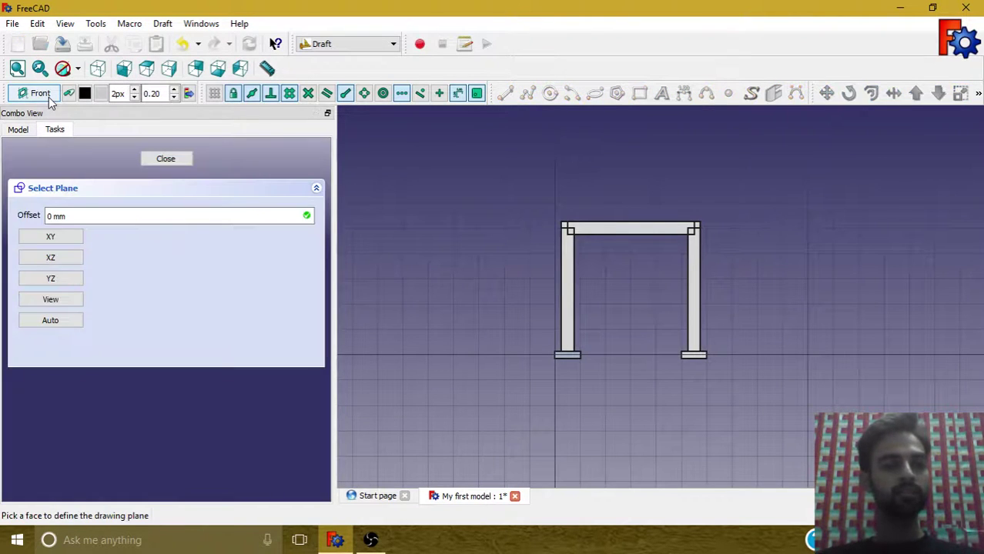
left_click(68, 260)
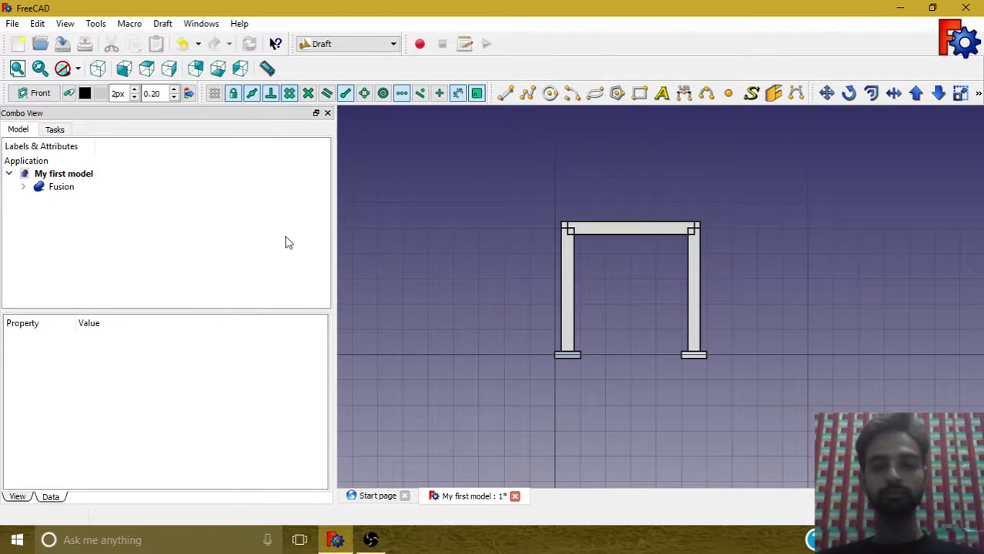
Dimension the top edge of the front beam by selecting the edge, placing the dimension line above the beam
left_click(686, 98)
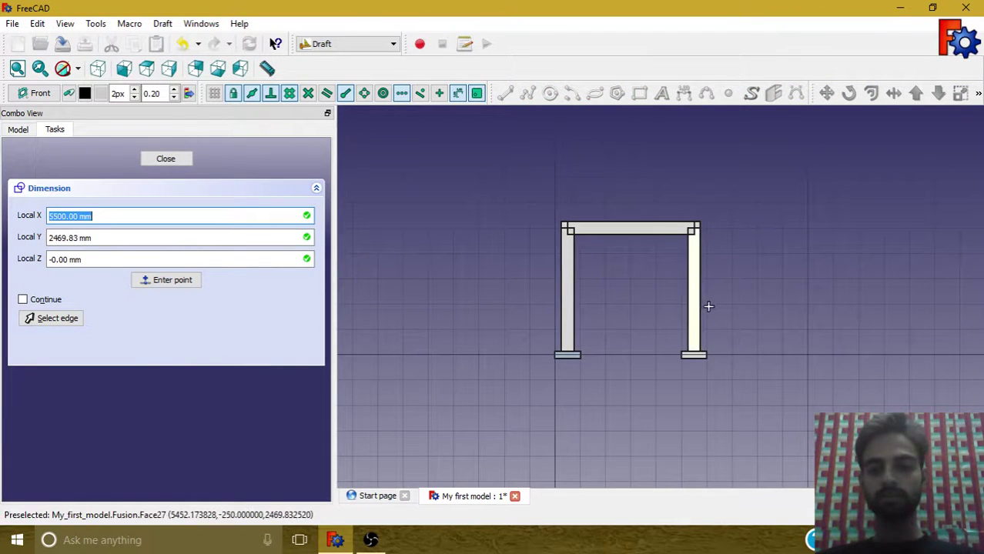
scroll(682, 321, "up", 2)
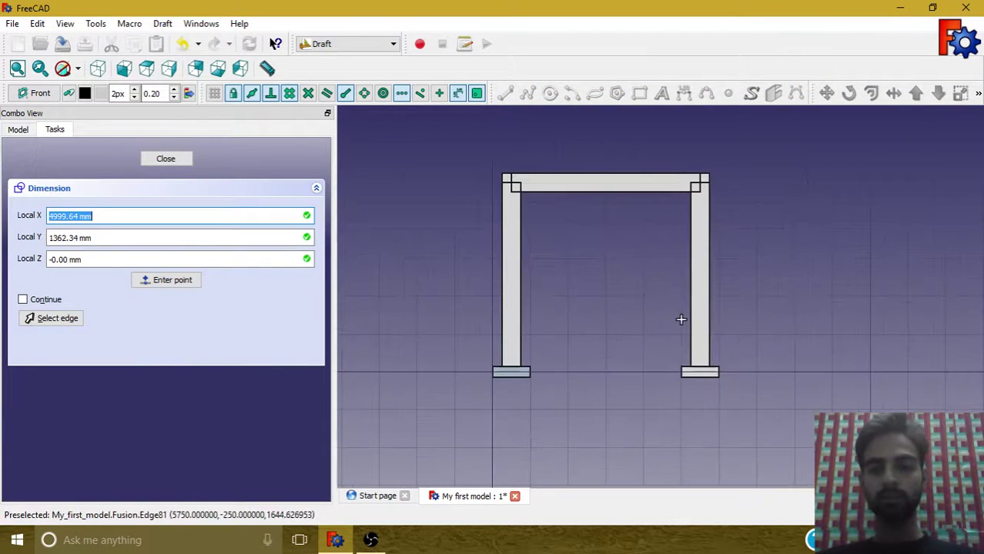
left_click(66, 318)
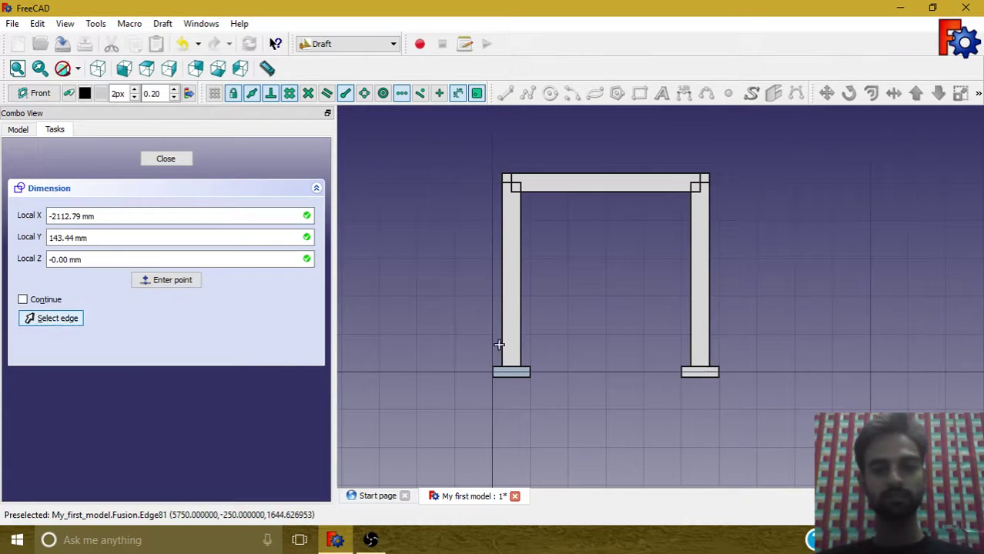
left_click(601, 179)
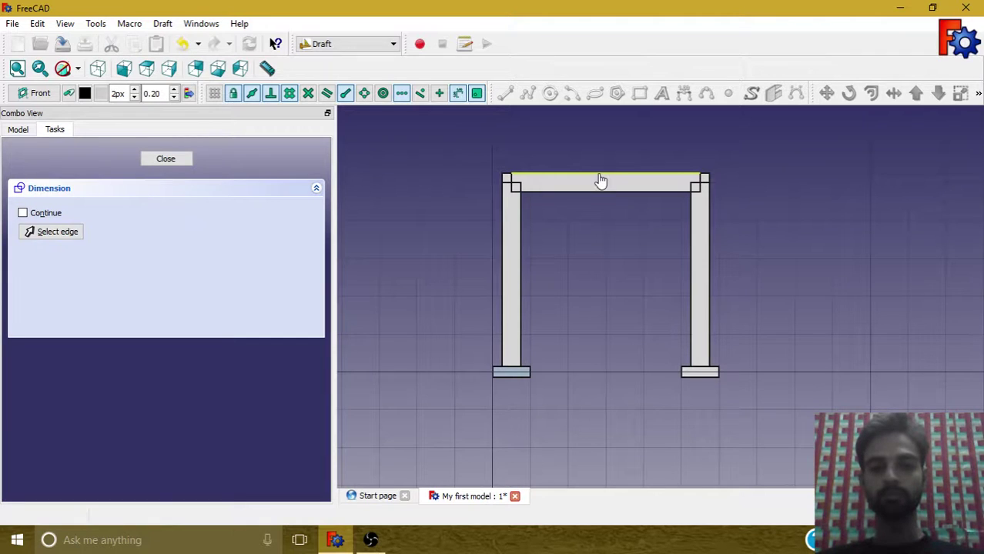
left_click(601, 150)
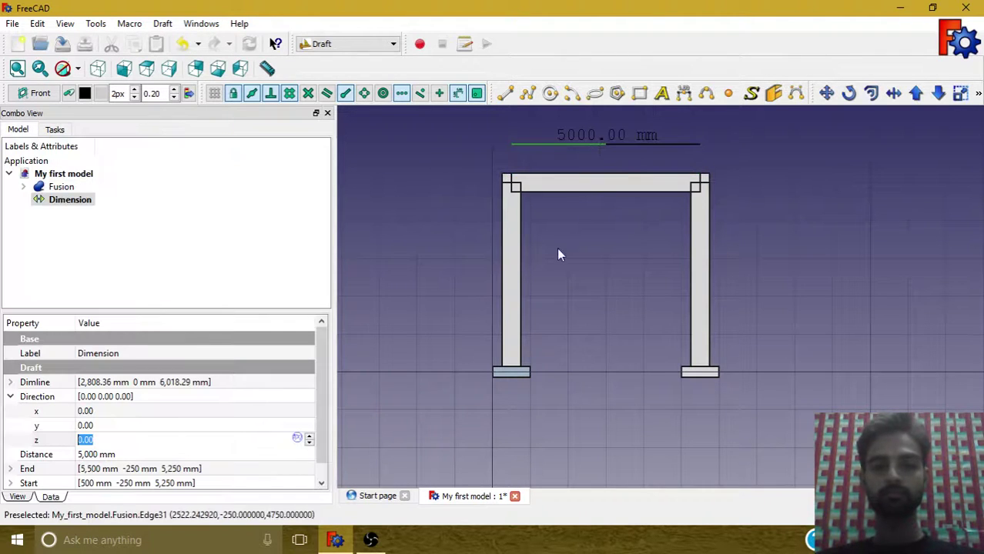
Dimension the outer vertical edge of the left front column, placing the dimension line outside the frame
left_click(684, 93)
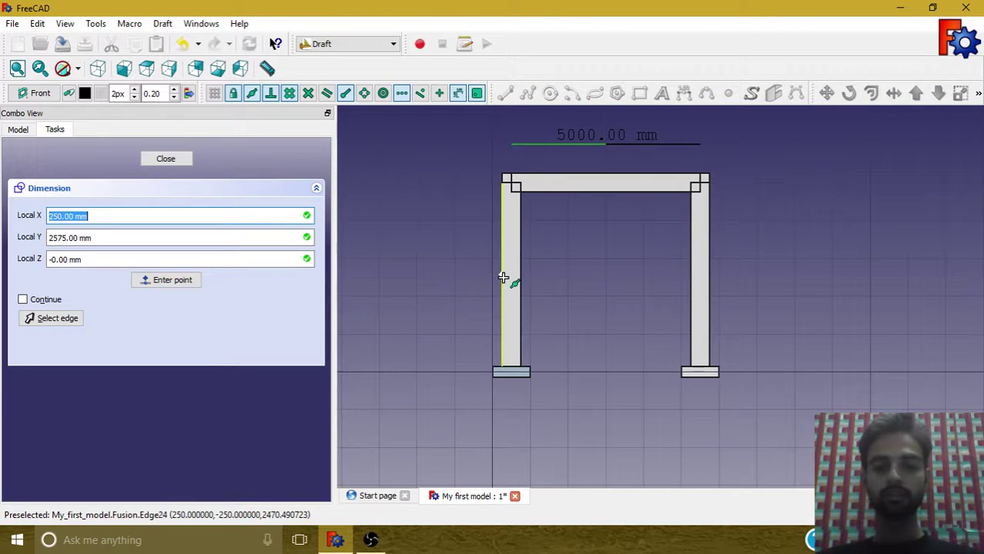
left_click(58, 319)
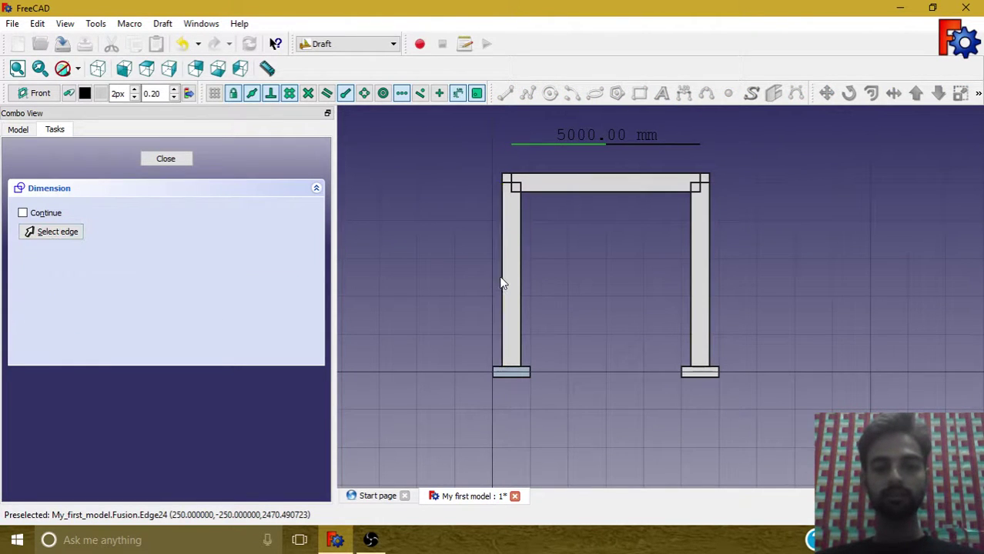
left_click(500, 282)
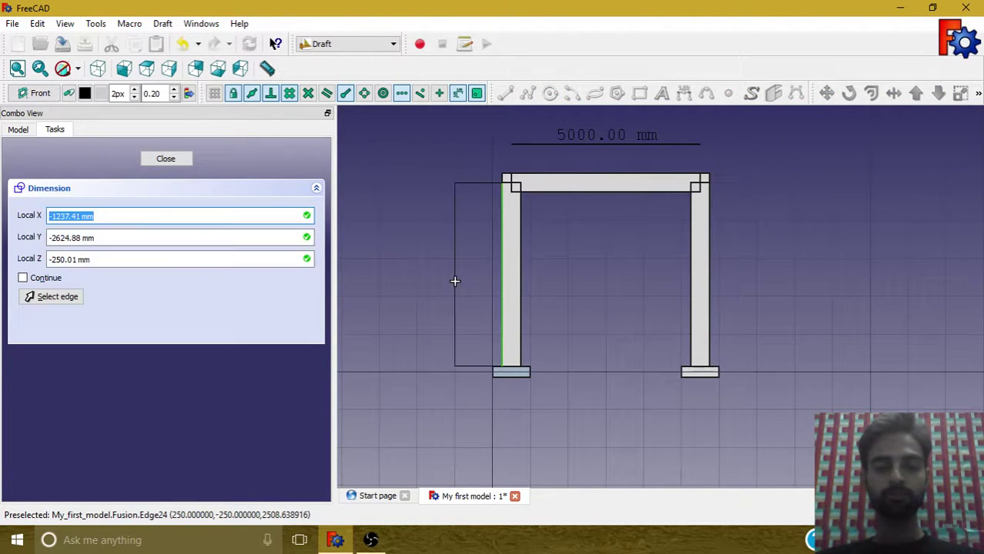
left_click(456, 287)
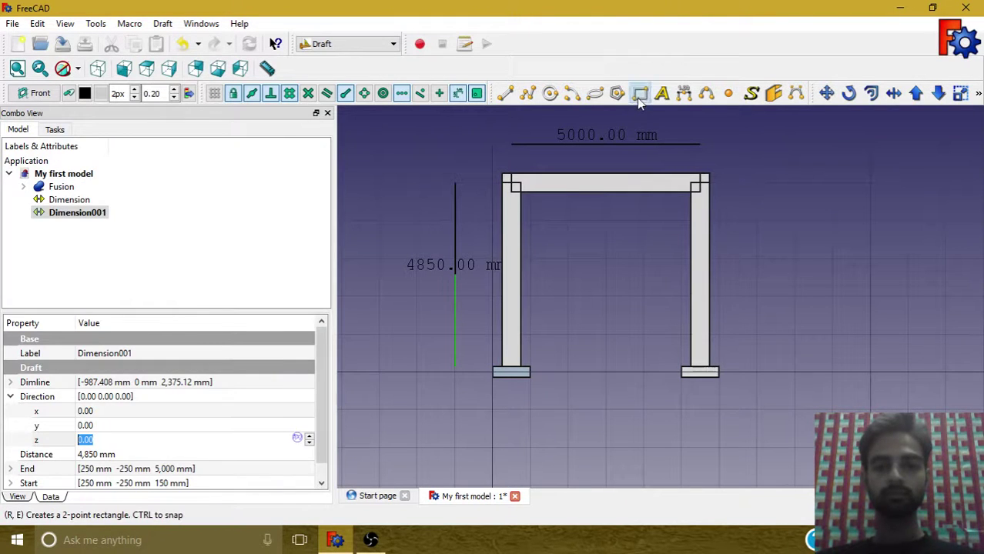
Dimension the bottom edge of the right footing by selecting the edge, placing the dimension line below the footing
left_click(638, 95)
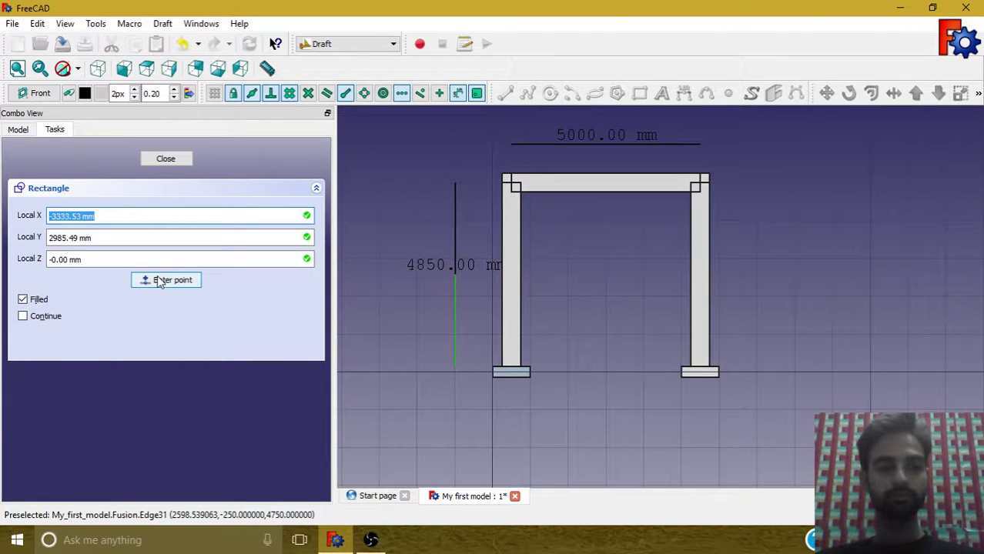
key("Escape")
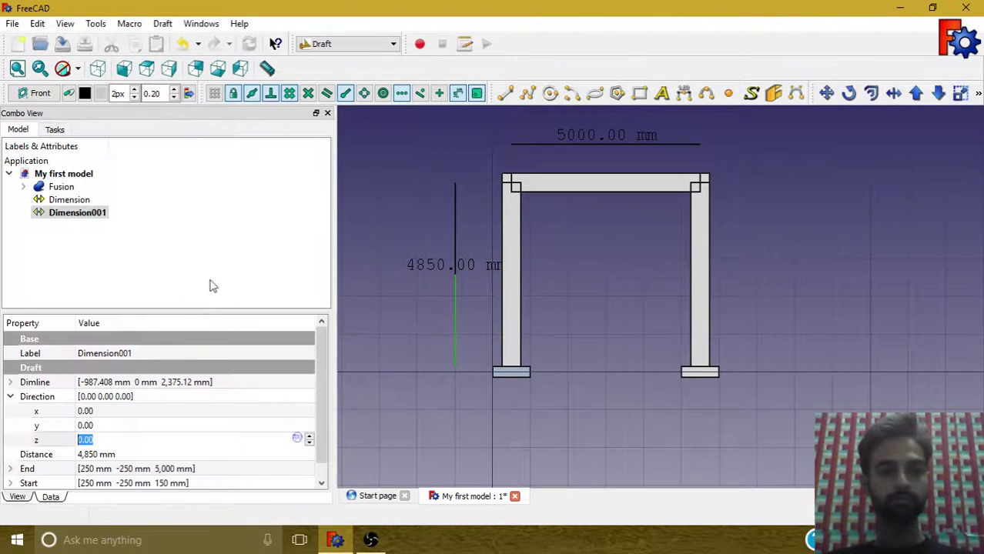
left_click(684, 92)
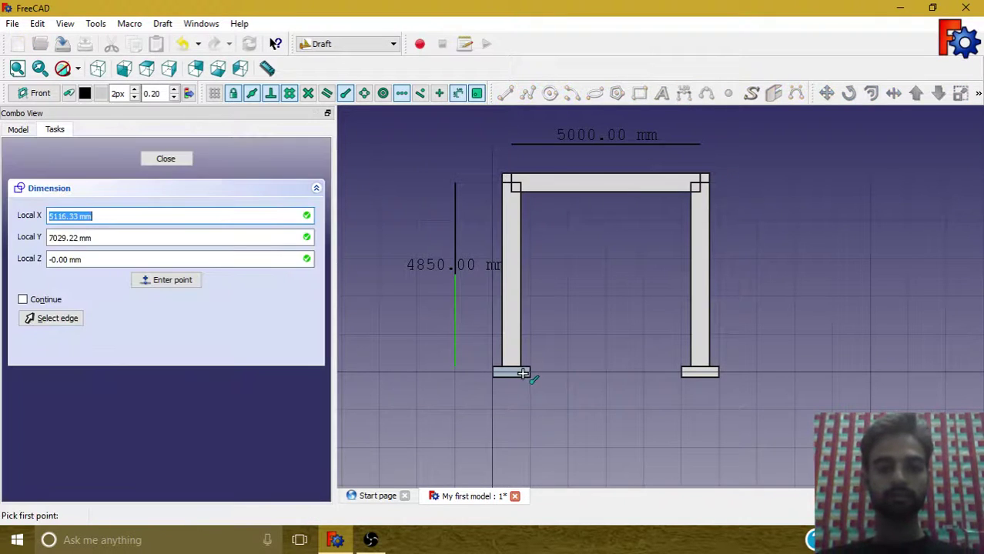
left_click(511, 144)
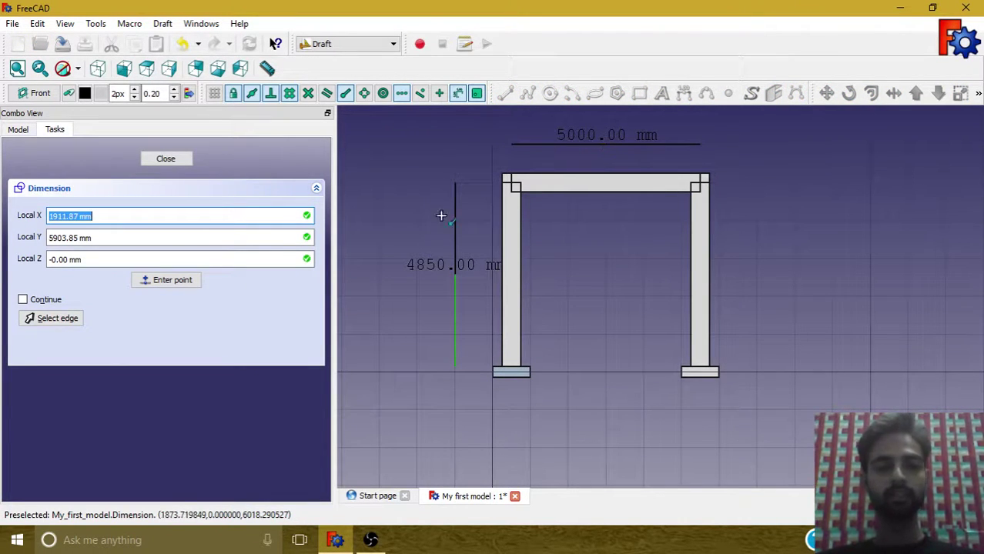
left_click(79, 321)
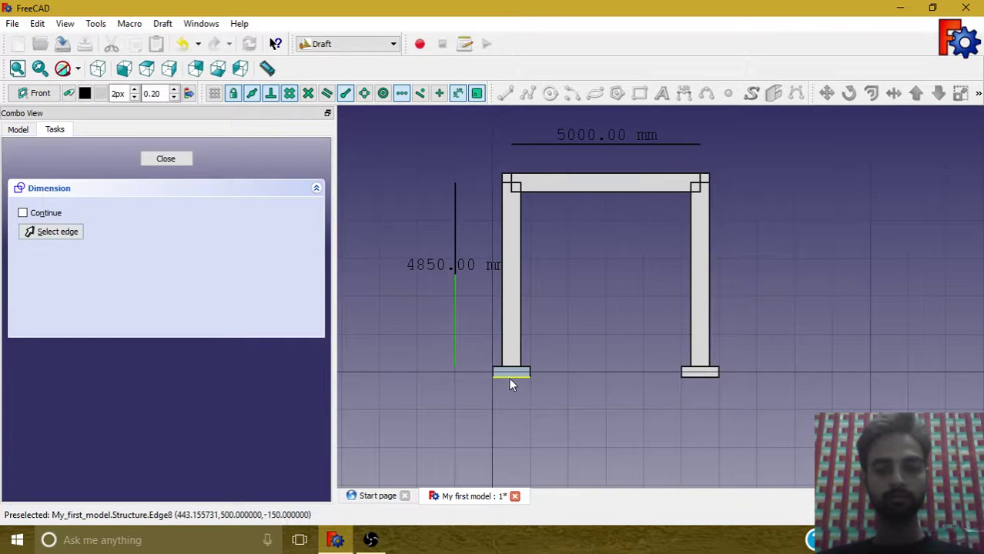
left_click(705, 376)
left_click(704, 398)
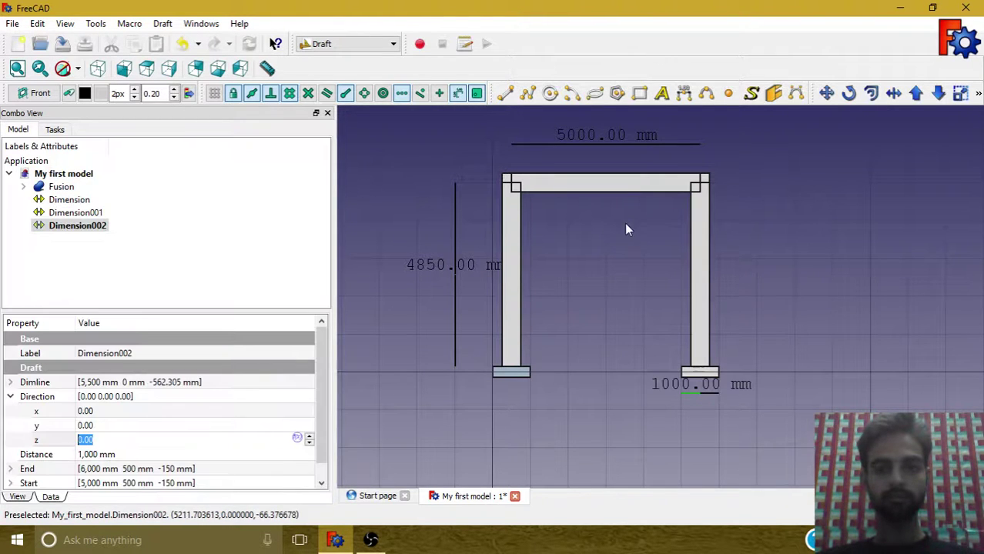
Dimension the outer vertical edge of the right footing, placing the dimension line outside the frame
left_click(683, 93)
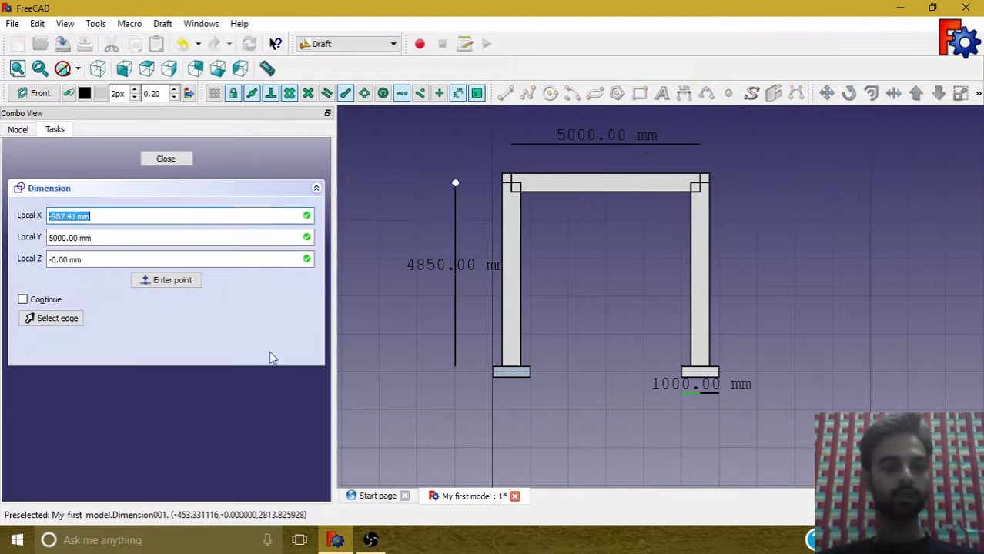
left_click(43, 322)
scroll(684, 382, "up", 1)
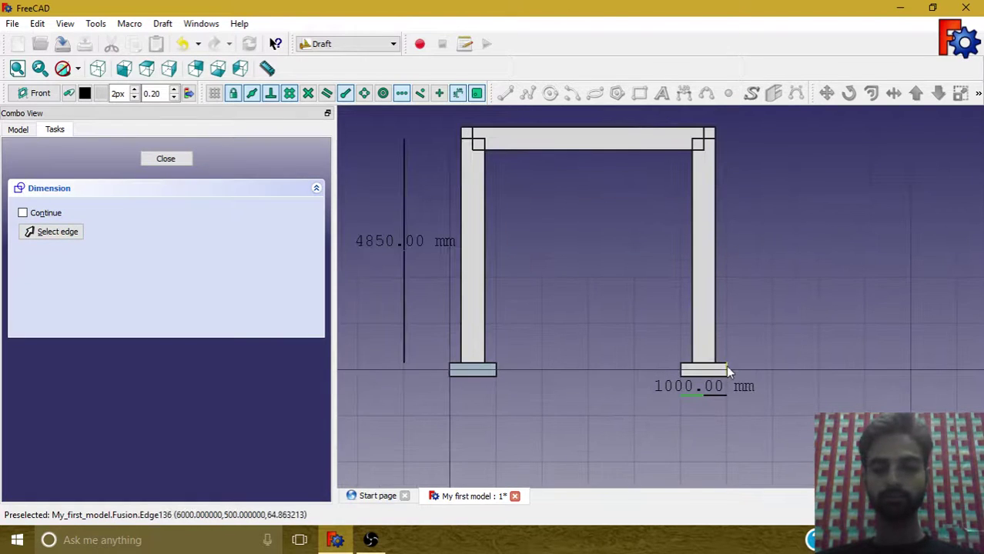
left_click(752, 372)
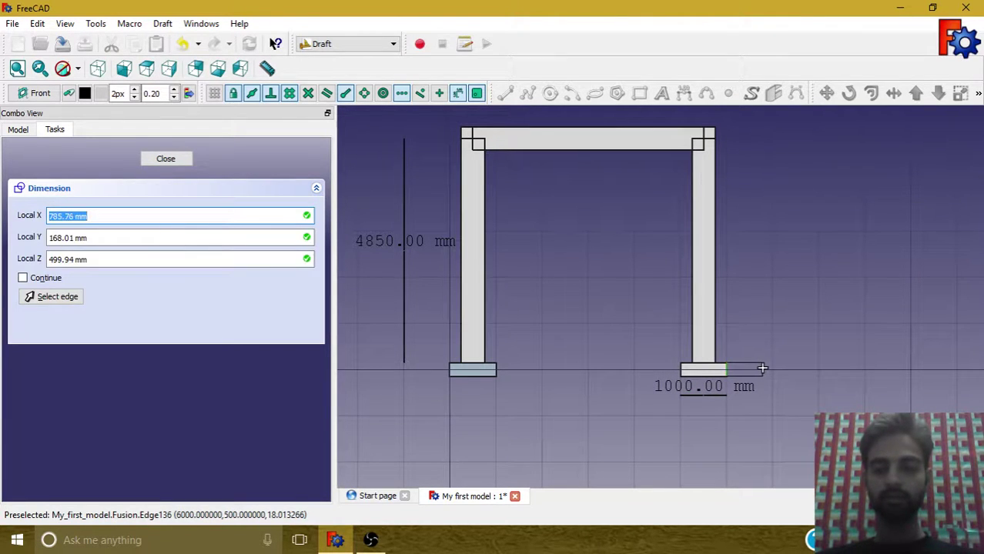
left_click(762, 367)
scroll(555, 443, "down", 1)
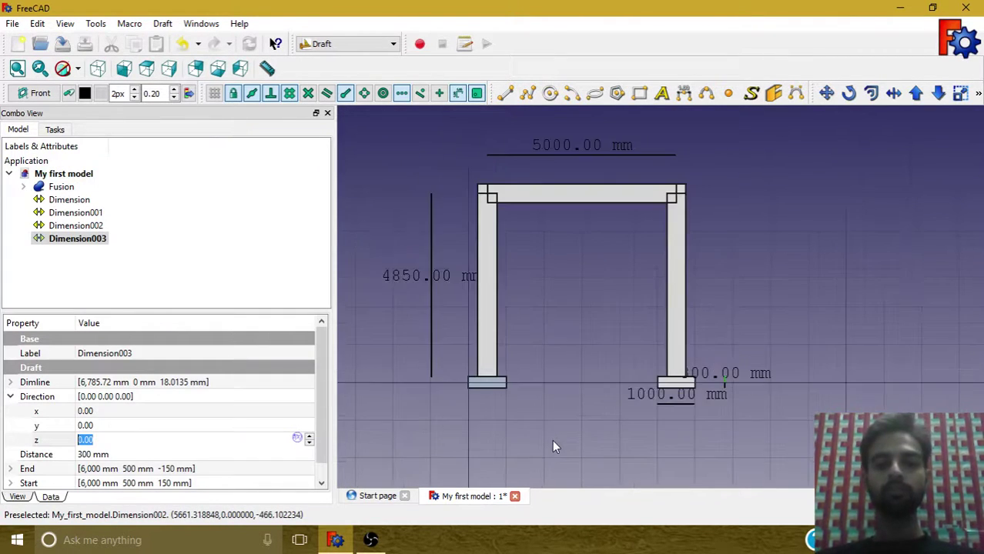
Dimension the clear distance between the inner faces of the two front columns, placing the dimension line midway between them
left_click(684, 94)
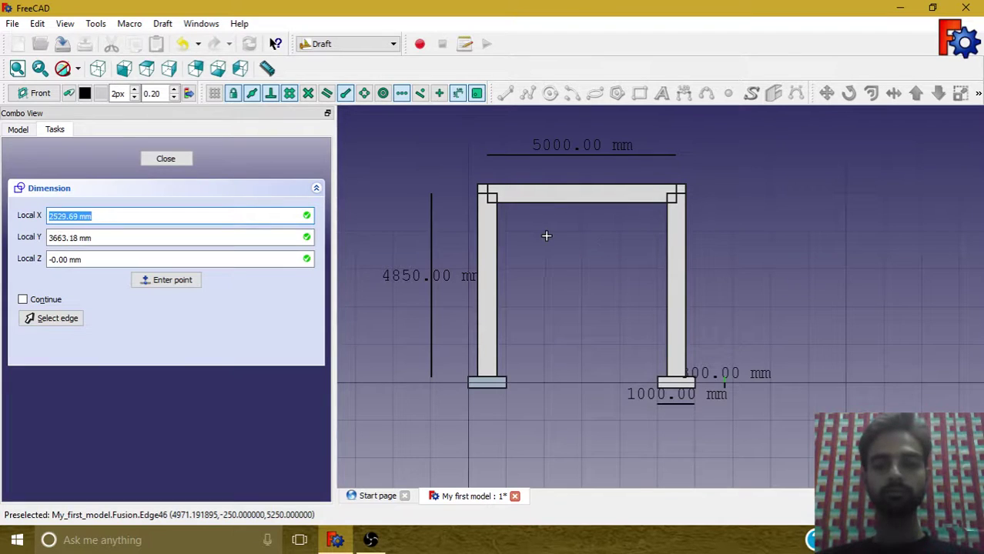
scroll(545, 236, "up", 1)
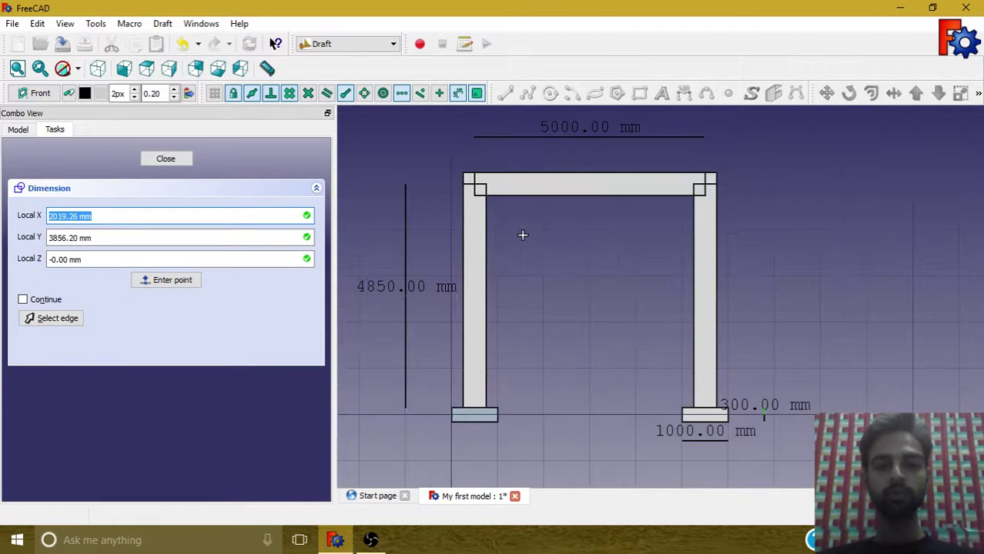
left_click(487, 303)
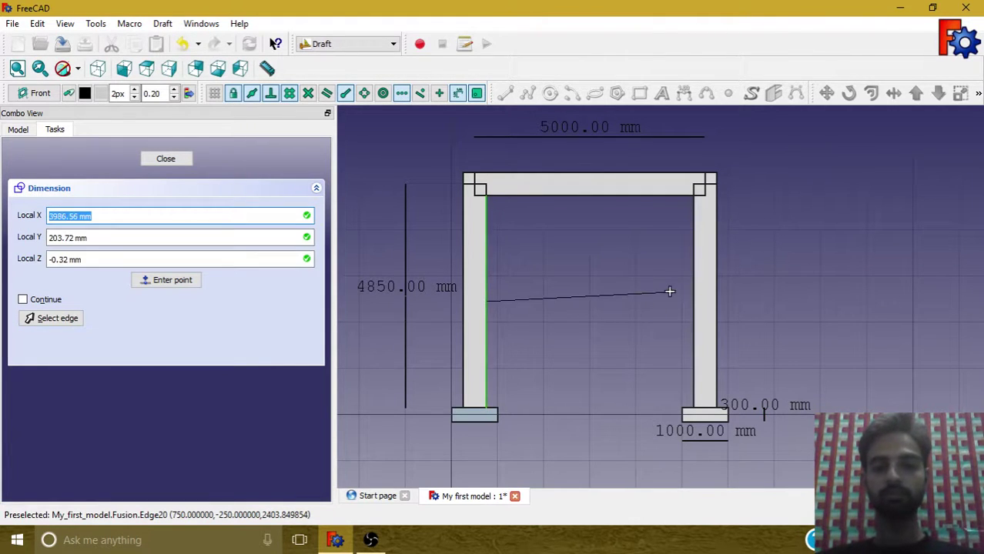
left_click(693, 305)
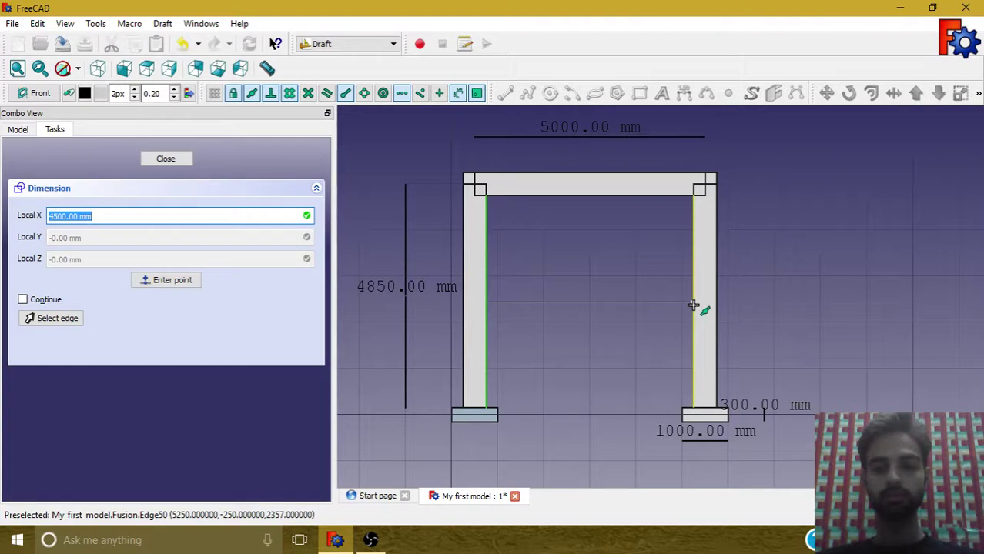
left_click(693, 303)
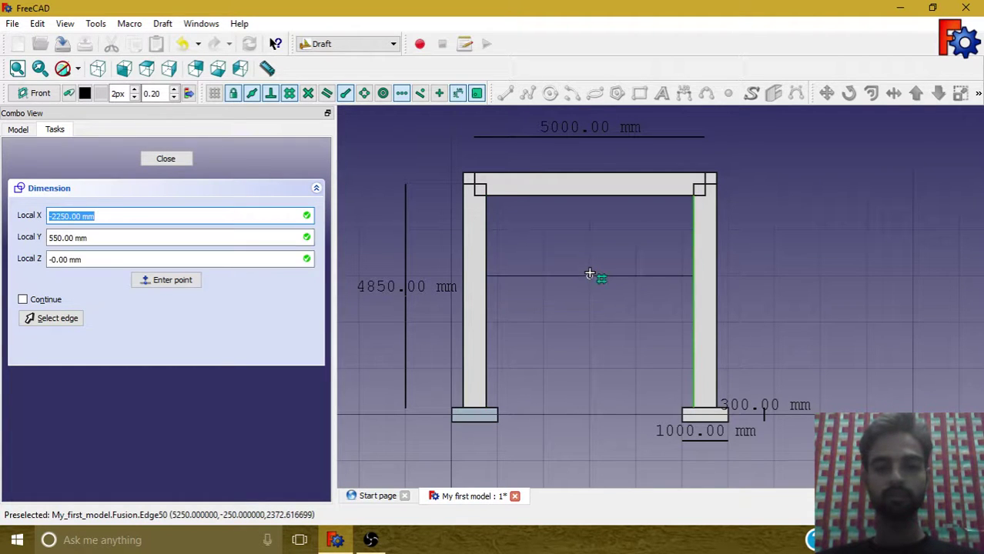
left_click(590, 278)
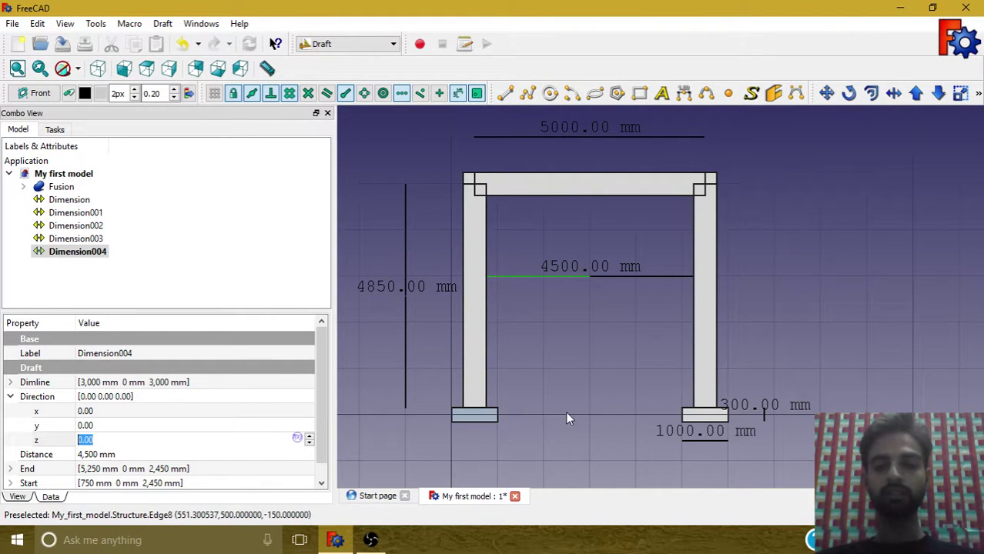
Dimension the overall width between the outer ends of the two footings, placing the dimension line below the frame
left_click(683, 93)
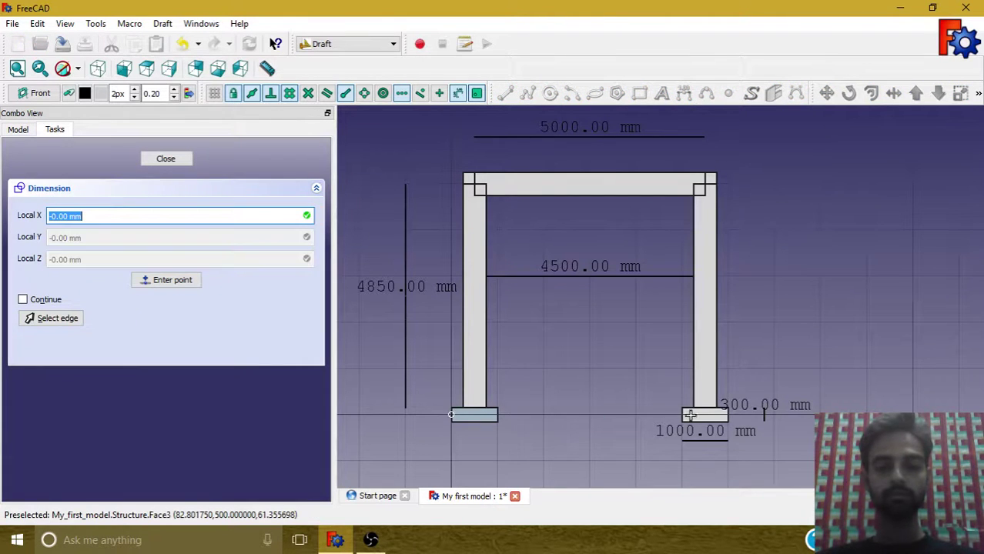
left_click(726, 415)
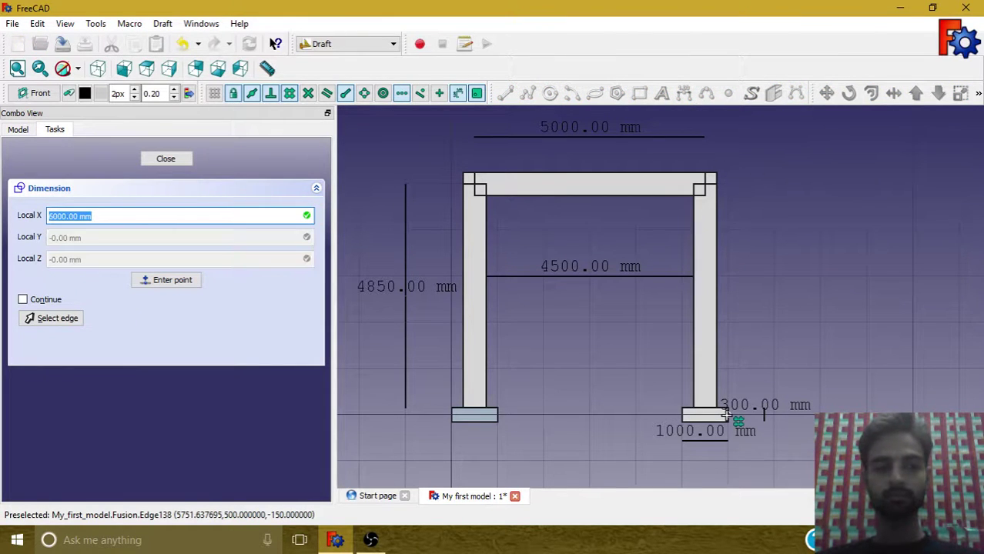
left_click(707, 470)
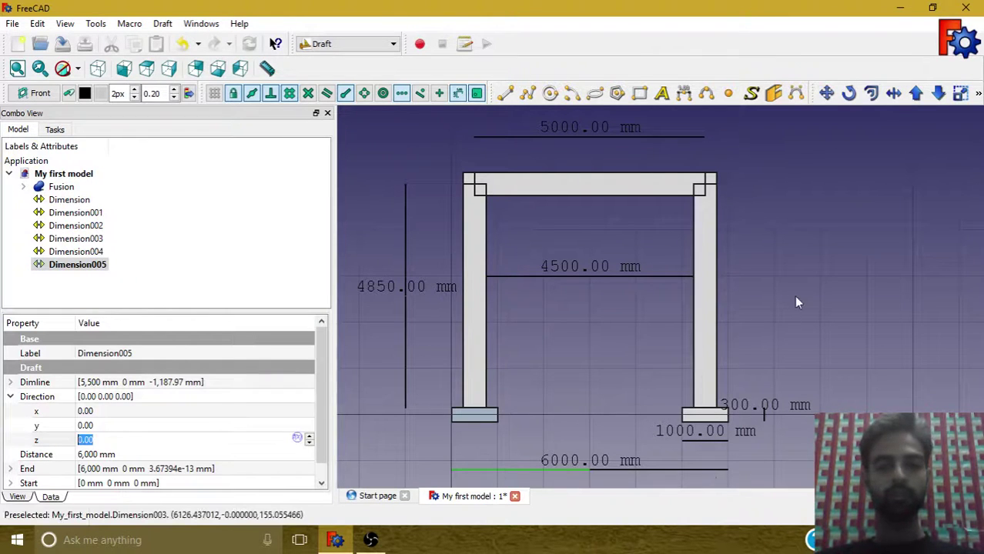
Create a new group in the My first model document
scroll(794, 296, "down", 1)
mouse_move(801, 295)
middle_mouse_down()
mouse_move(758, 327)
mouse_move(710, 330)
mouse_move(874, 298)
mouse_move(771, 297)
mouse_move(850, 287)
mouse_move(817, 295)
middle_mouse_up()
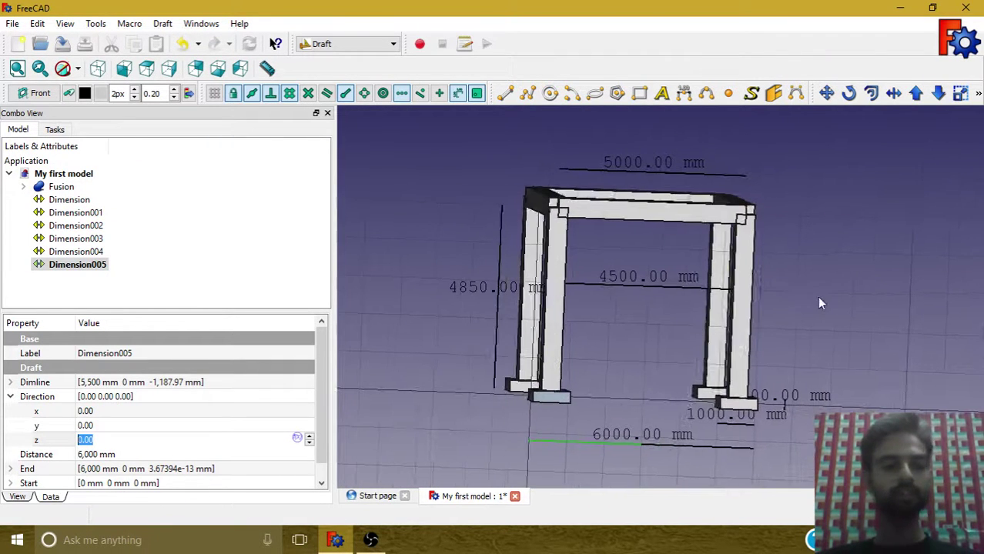
left_click(167, 285)
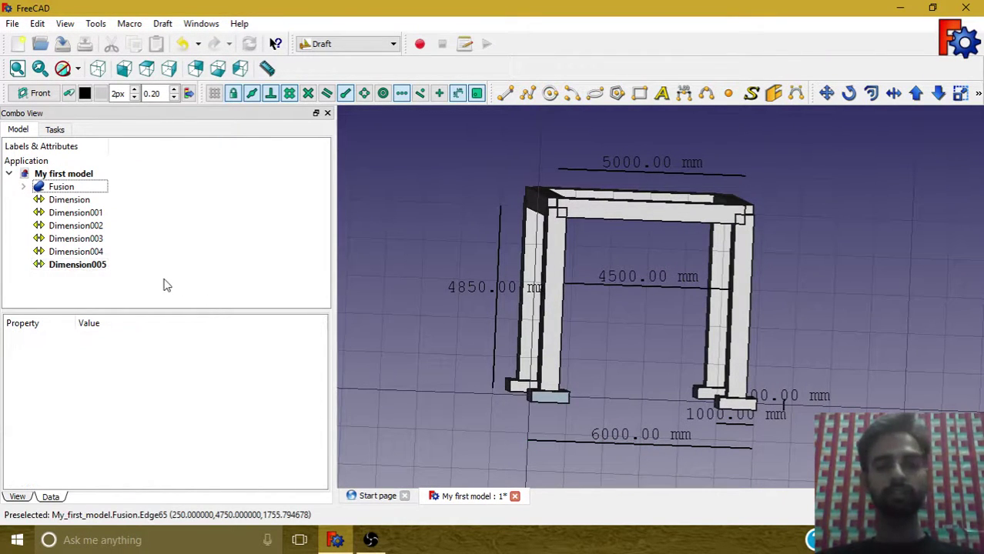
left_click(58, 174)
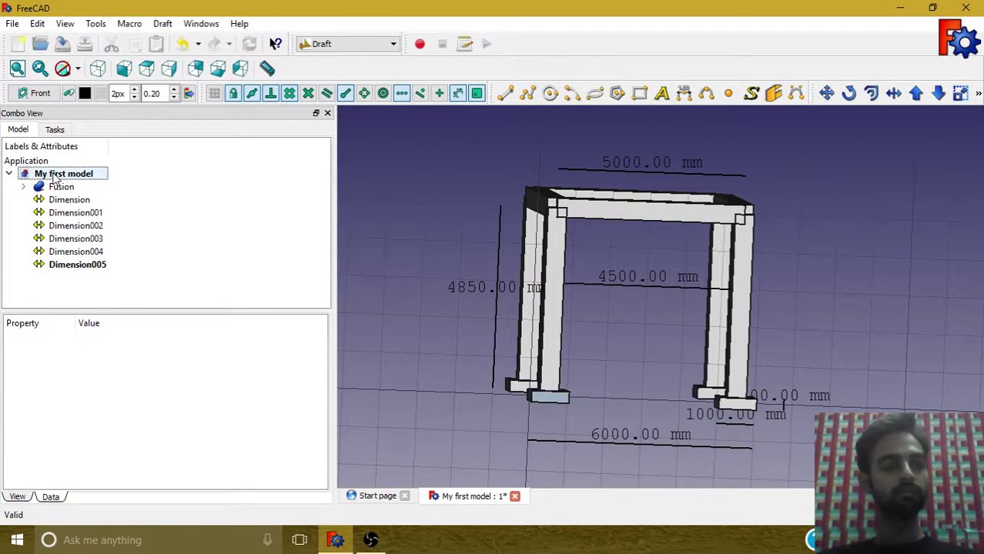
right_click(56, 177)
left_click(100, 183)
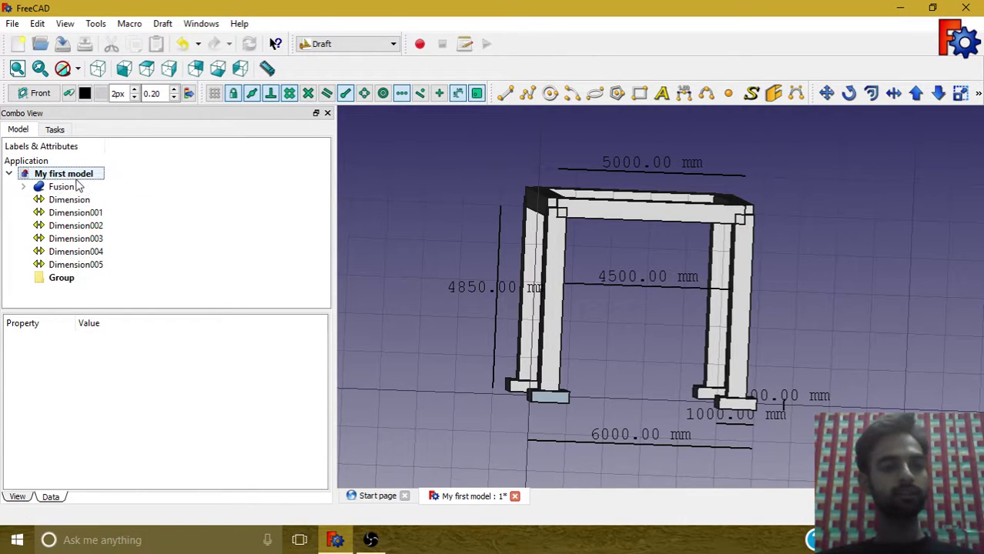
Rename the new group as Elevation Dimensions
right_click(64, 279)
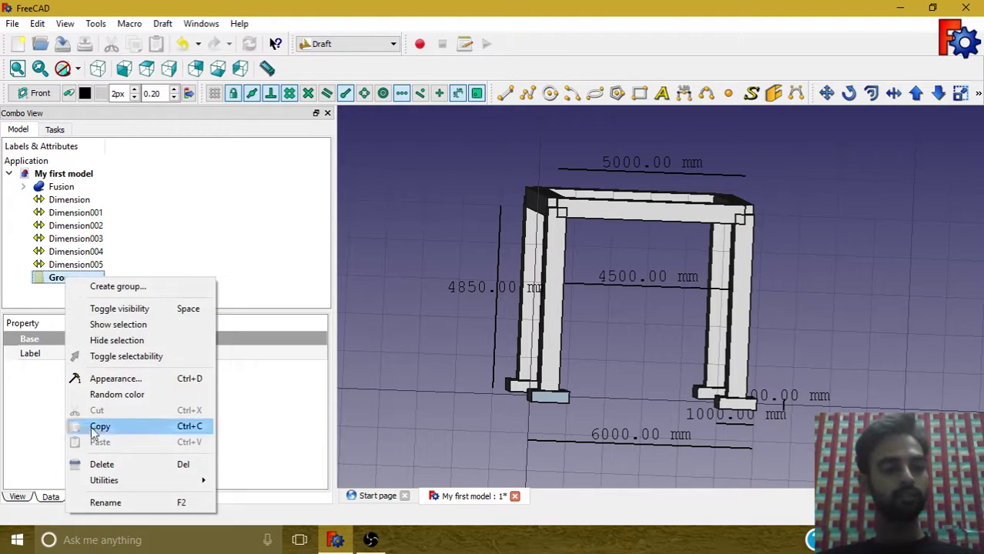
left_click(108, 502)
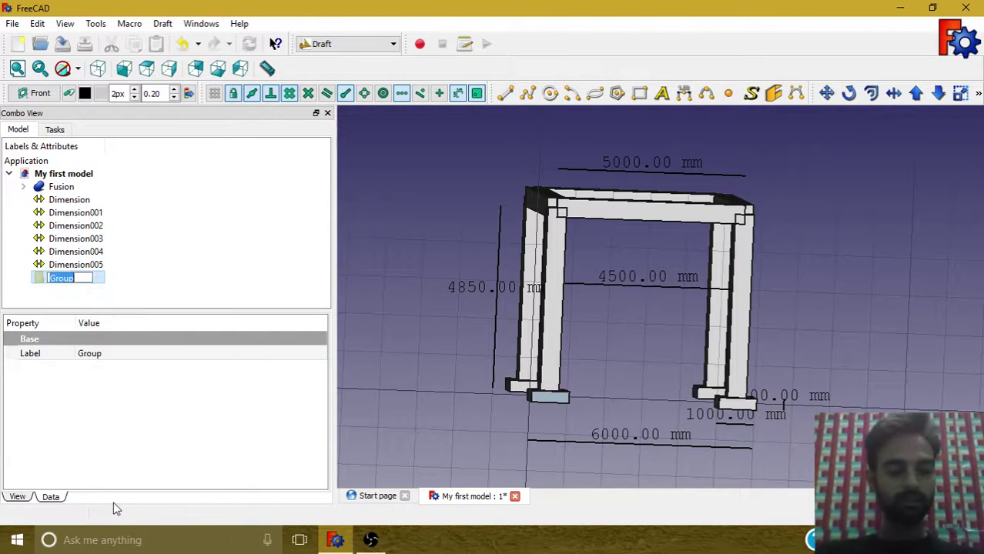
type("Elevati")
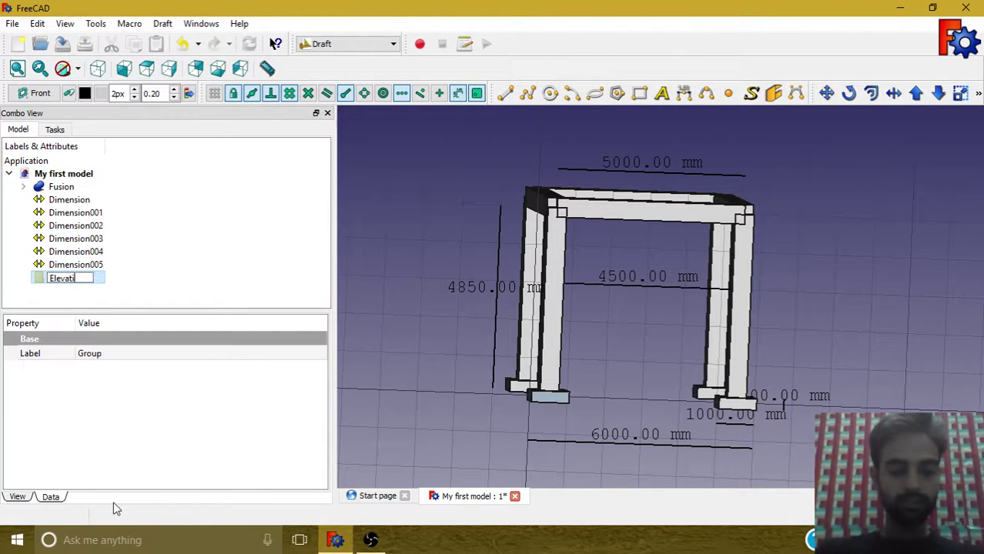
type("on Dimensions")
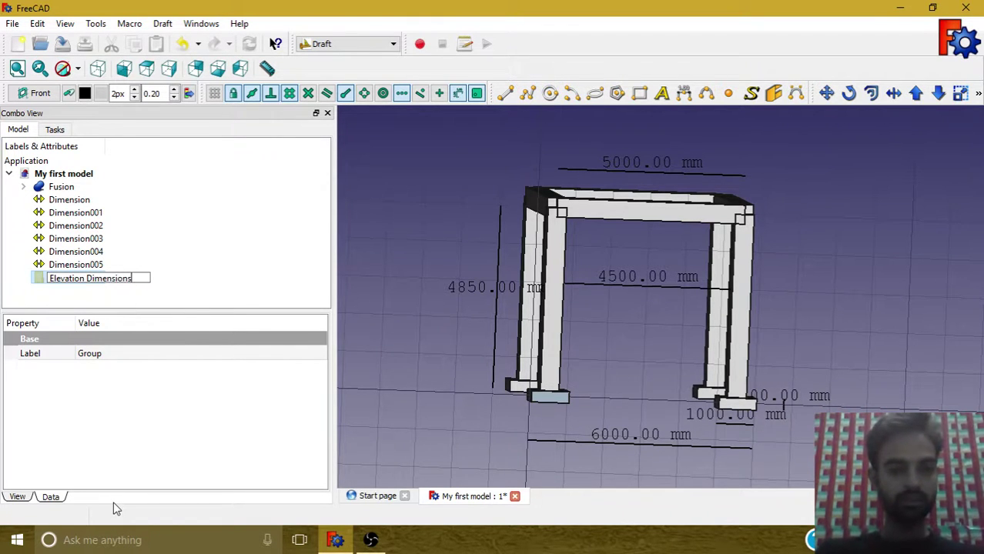
key("Return")
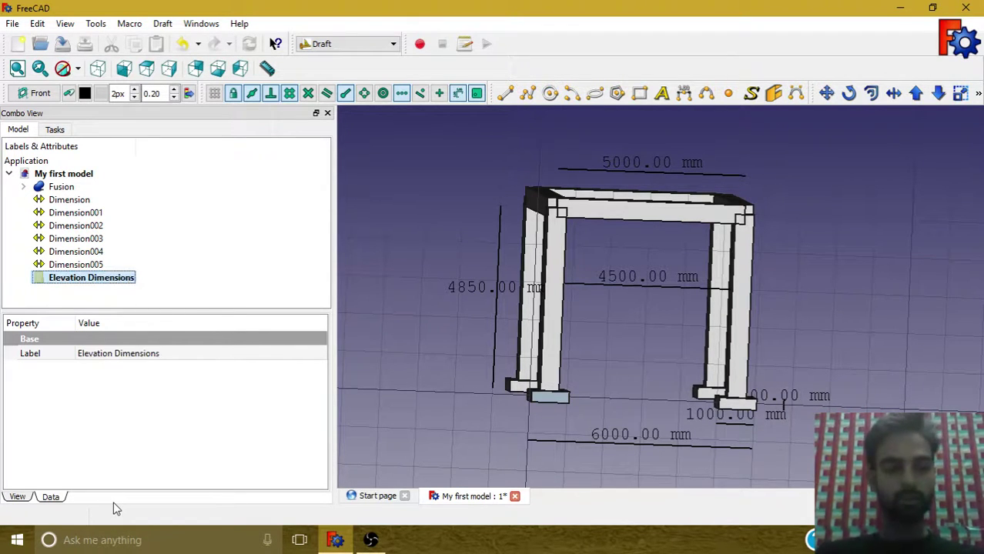
Move all six dimensions, Dimension through Dimension005, into the Elevation Dimensions group and expand the group
left_click(133, 201)
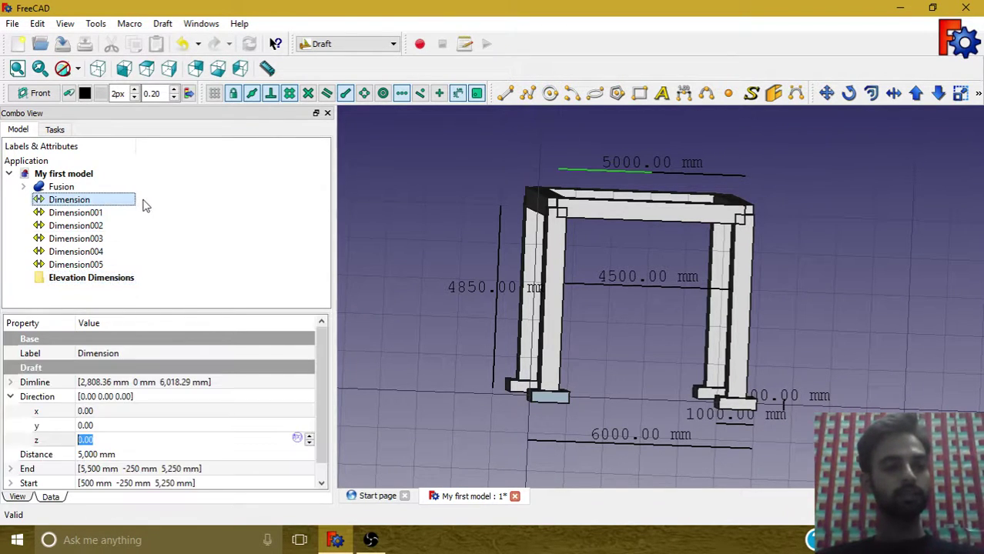
left_click_drag(139, 214, 123, 278)
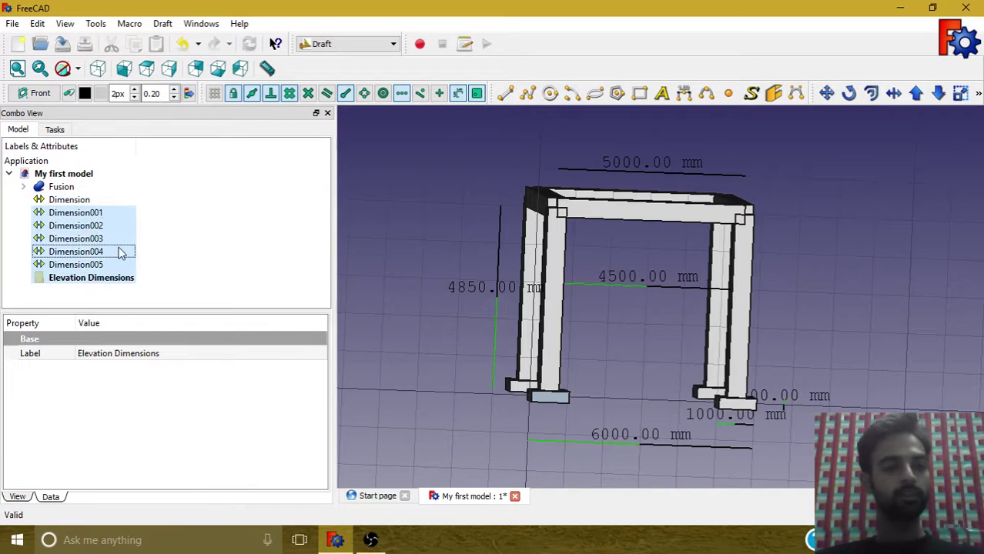
left_click(115, 201)
left_click_drag(115, 202, 110, 279)
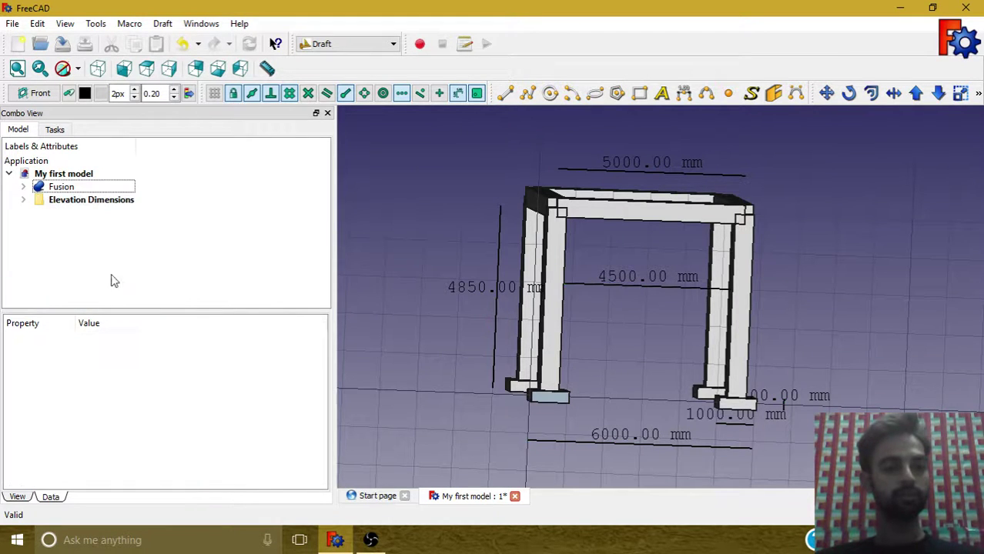
left_click(67, 203)
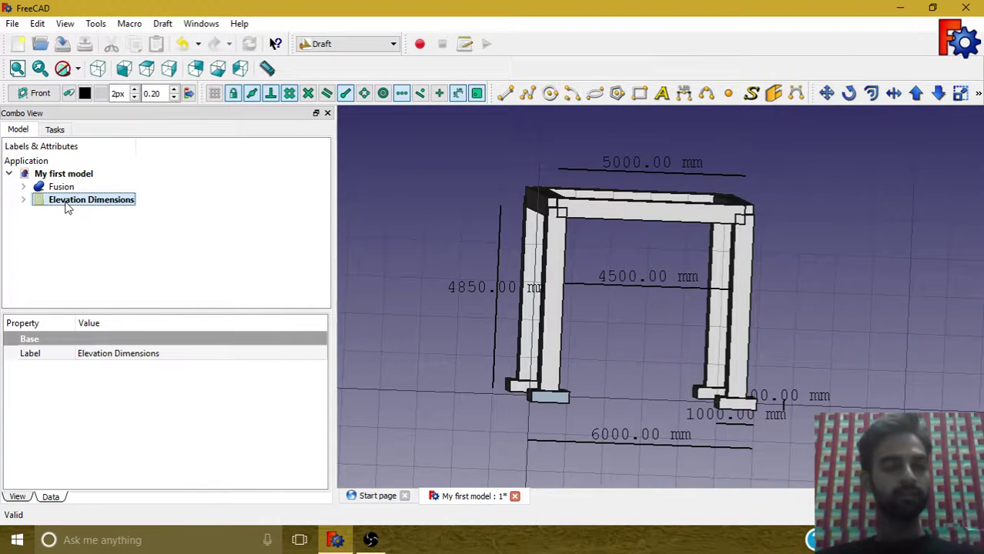
left_click(23, 200)
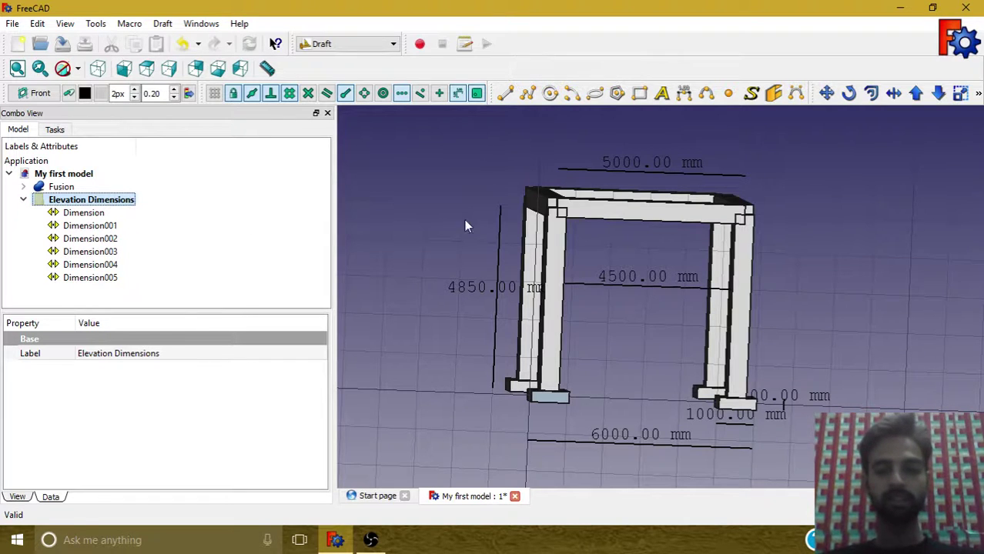
Return to the front view and set the arrow size of all six elevation dimensions to 30 mm
middle_click_drag(465, 219, 537, 235)
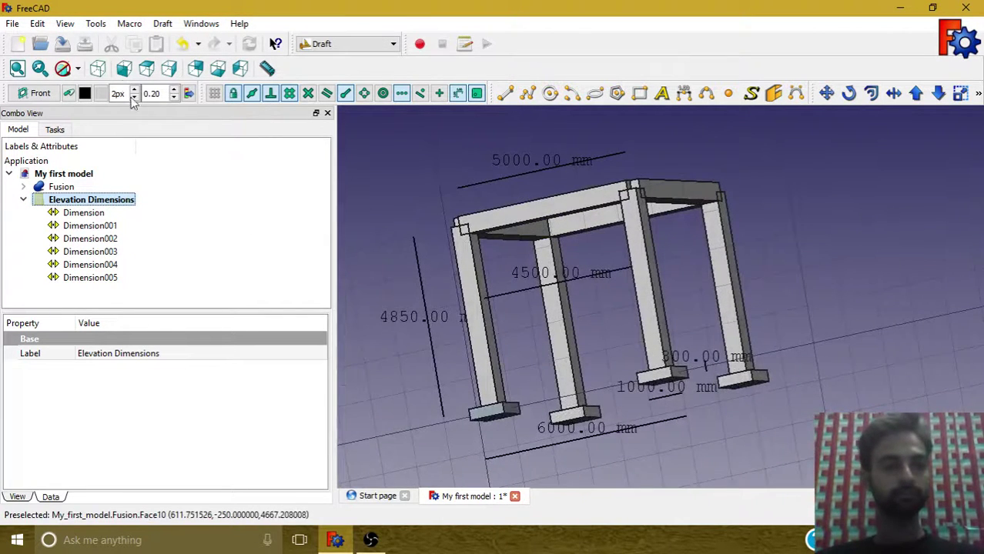
left_click(124, 68)
left_click_drag(87, 214, 106, 278)
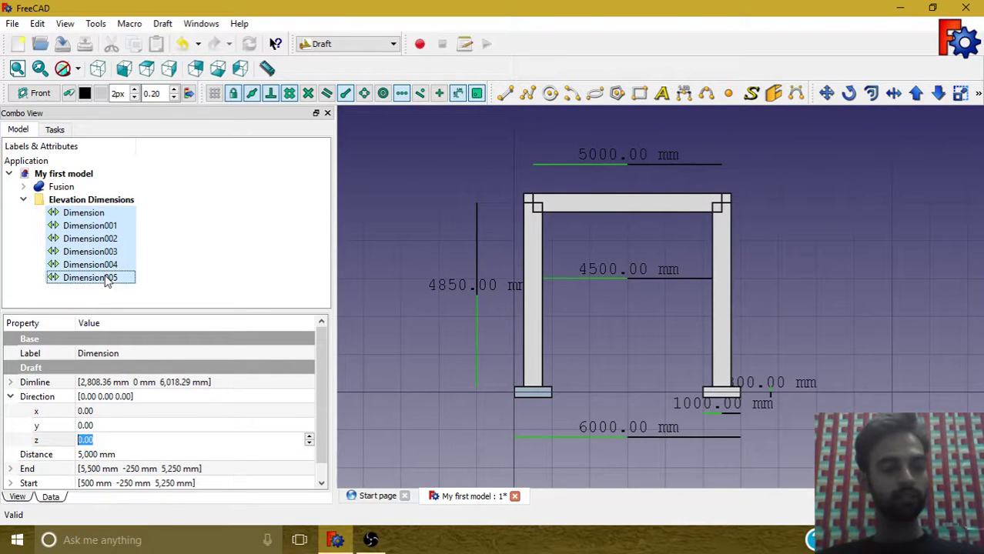
scroll(323, 356, "down", 1)
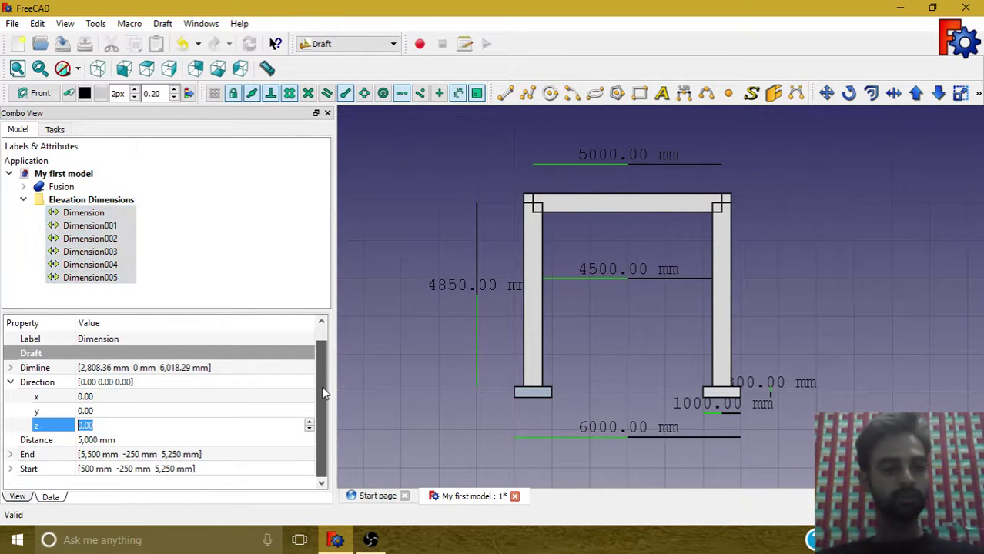
left_click(19, 498)
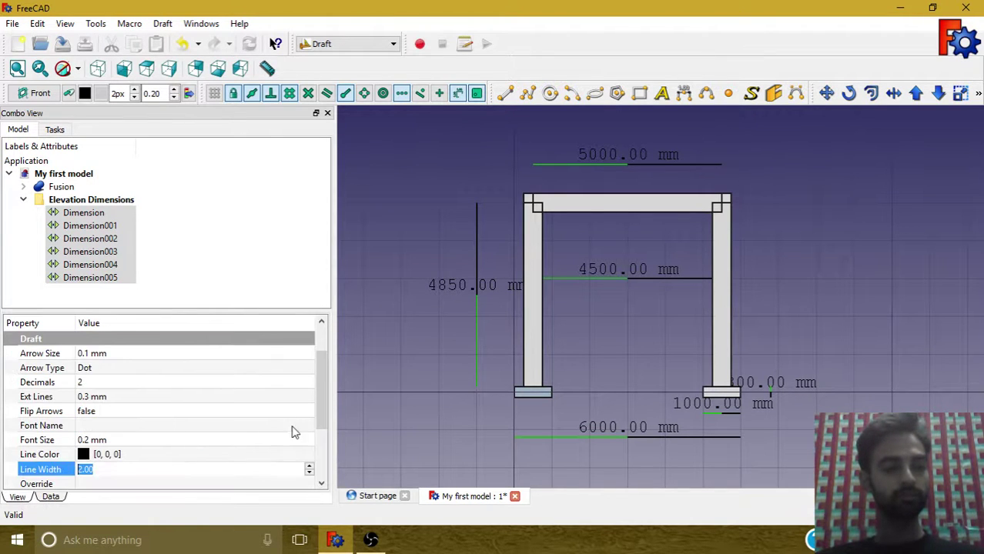
left_click(89, 369)
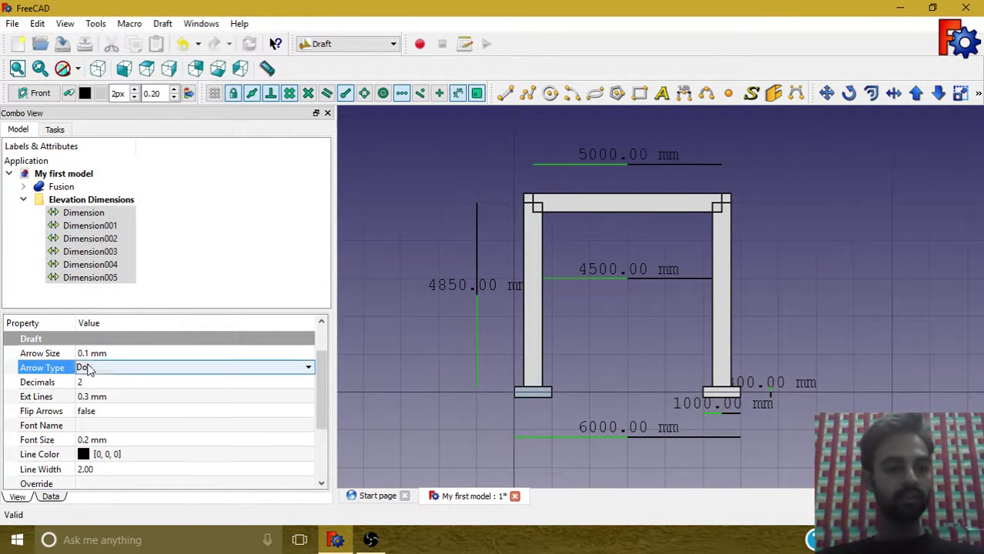
left_click(141, 373)
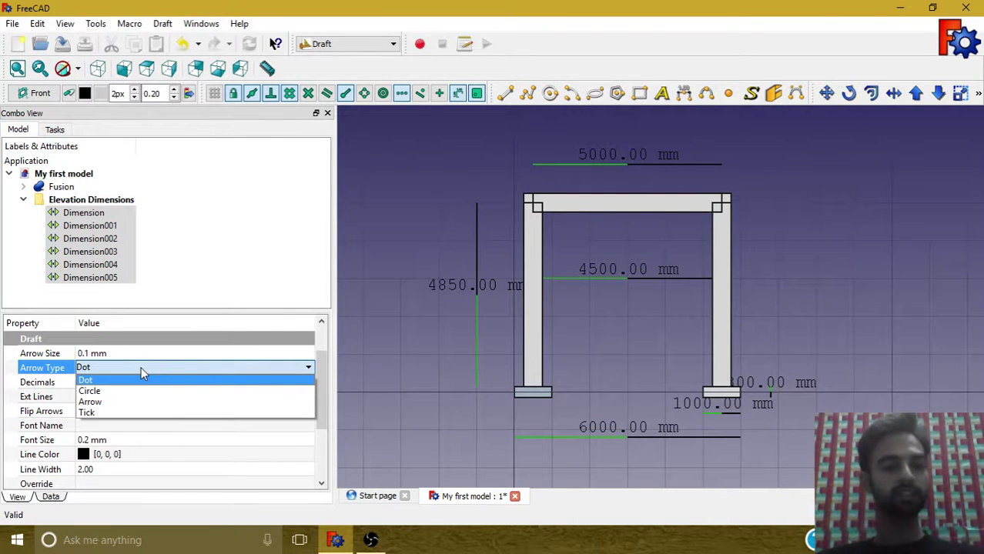
left_click(141, 374)
left_click(87, 354)
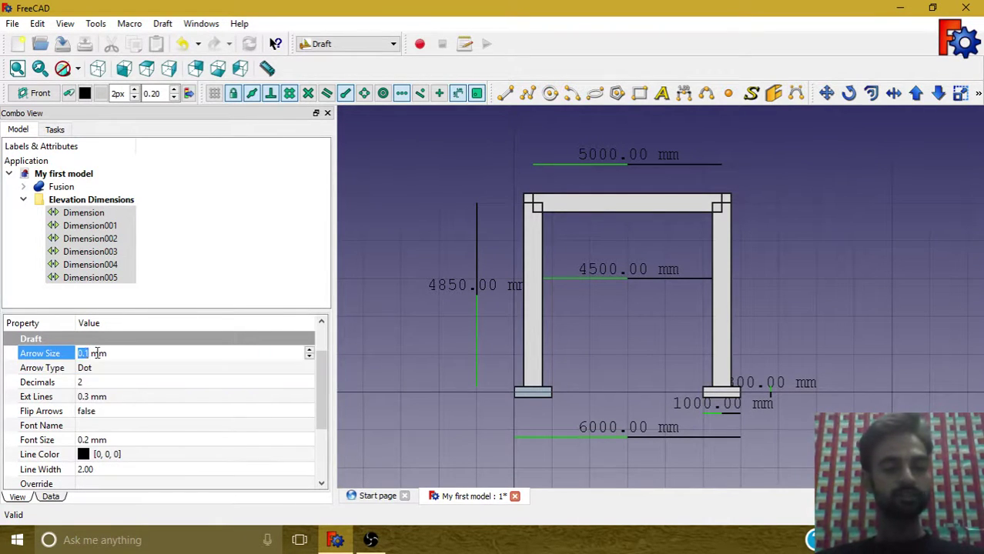
type("30")
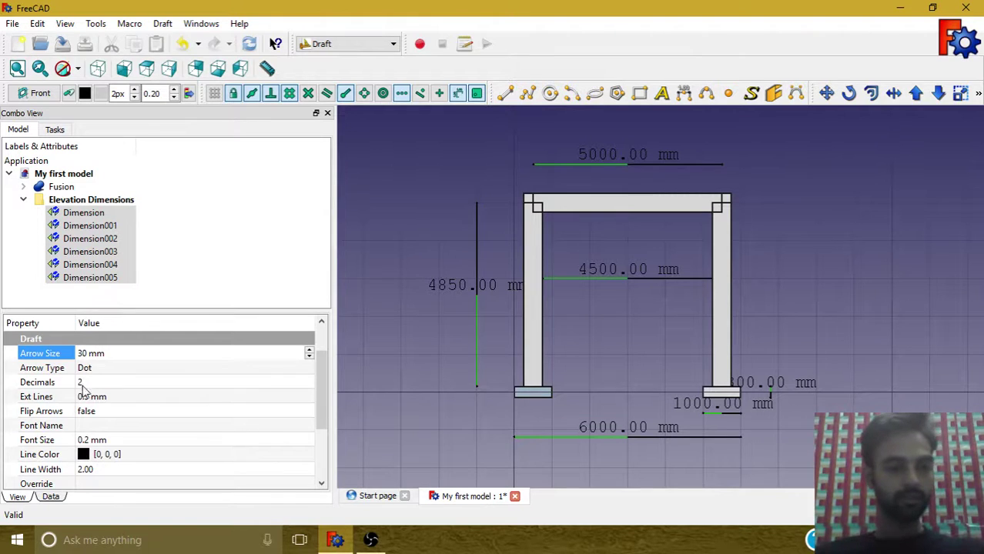
Set the selected dimensions to 0 decimals and their extension lines to 500 mm
left_click(82, 383)
type("0")
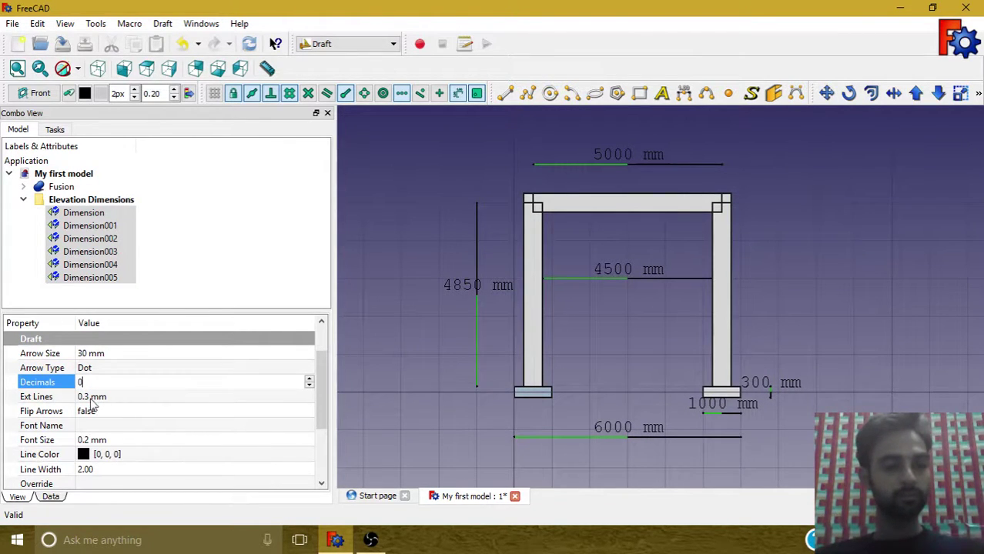
left_click(87, 396)
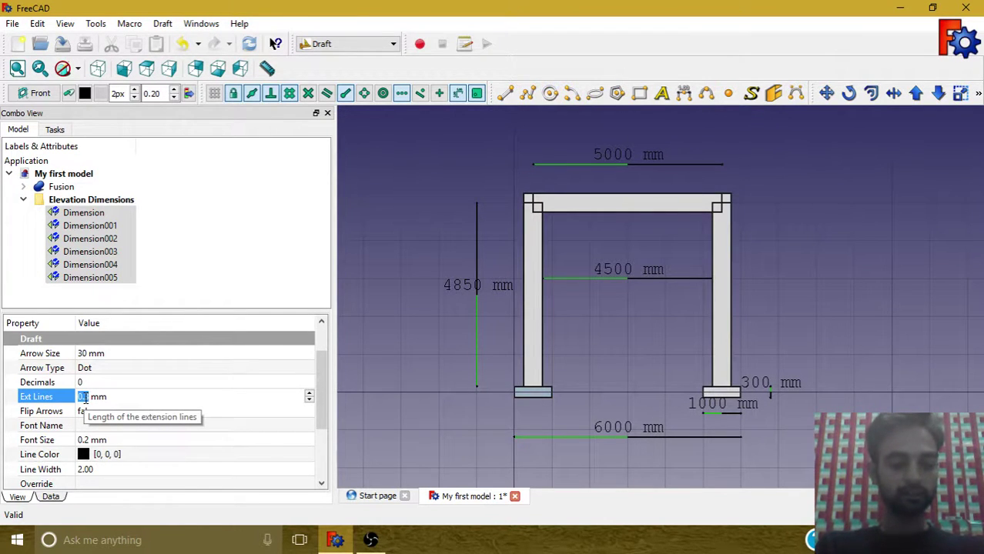
type("500")
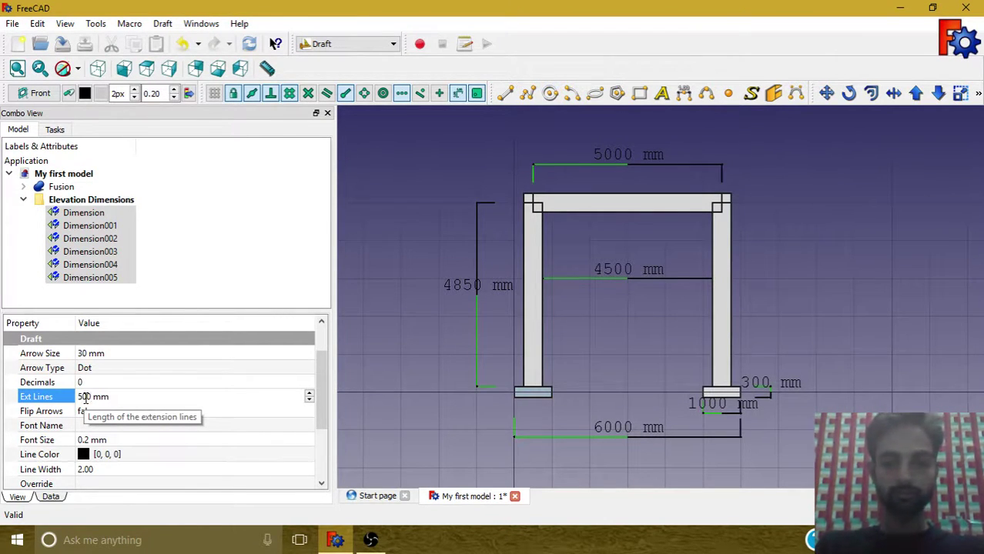
Change the display mode of the selected elevation dimensions to 2D
left_click(89, 440)
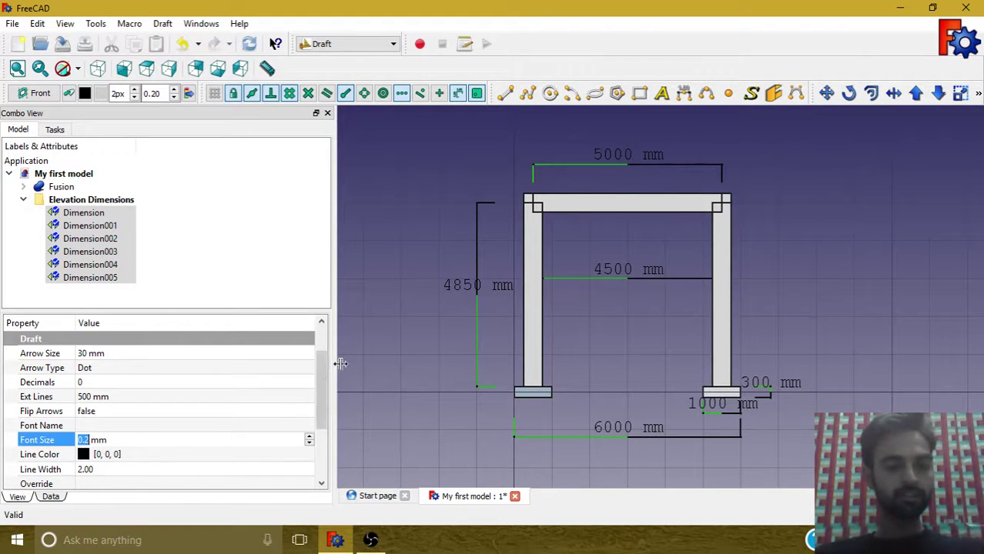
scroll(321, 369, "up", 1)
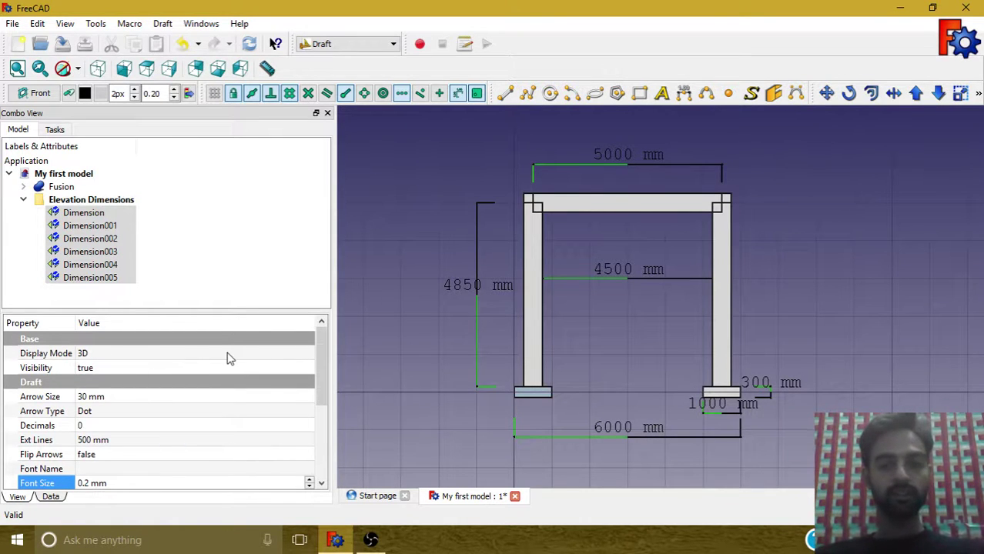
left_click(185, 355)
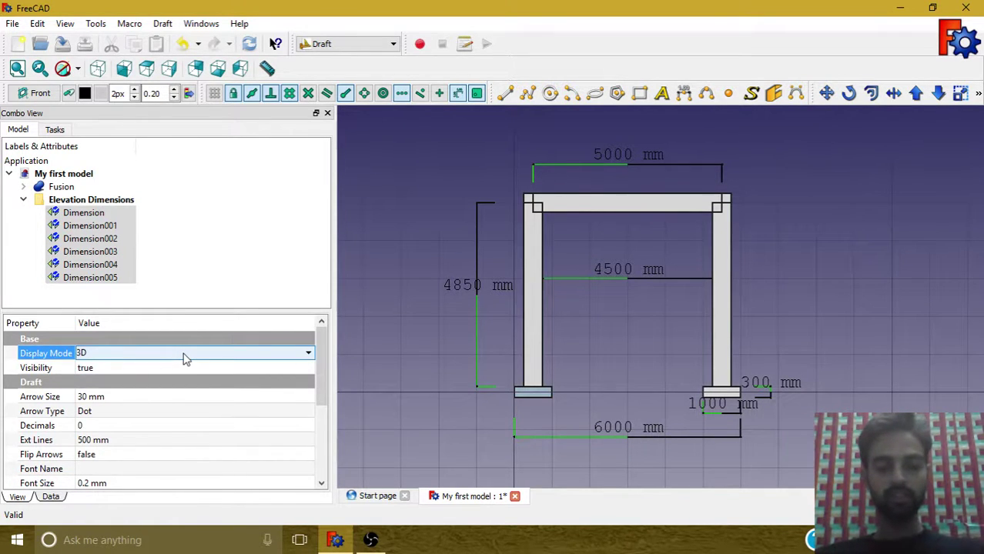
left_click(185, 355)
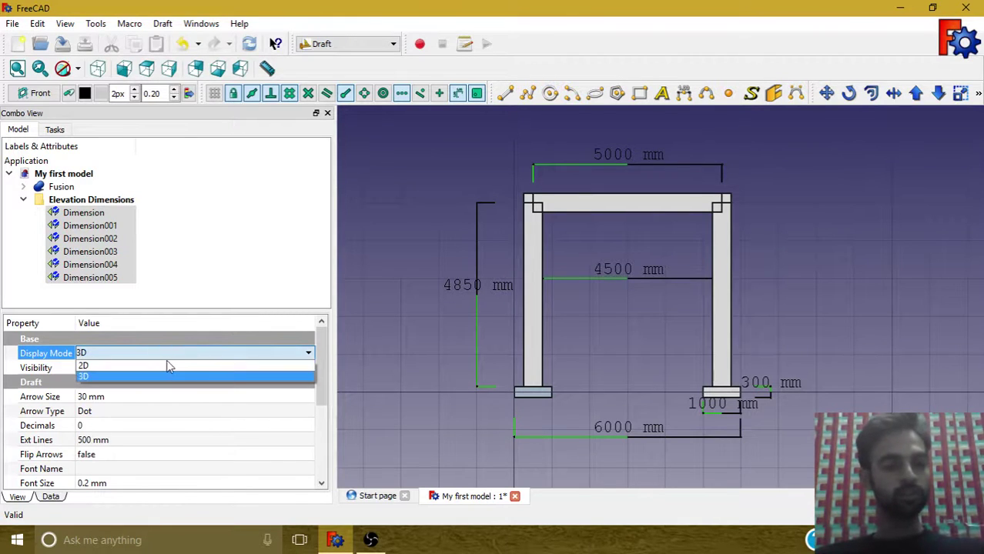
left_click(163, 364)
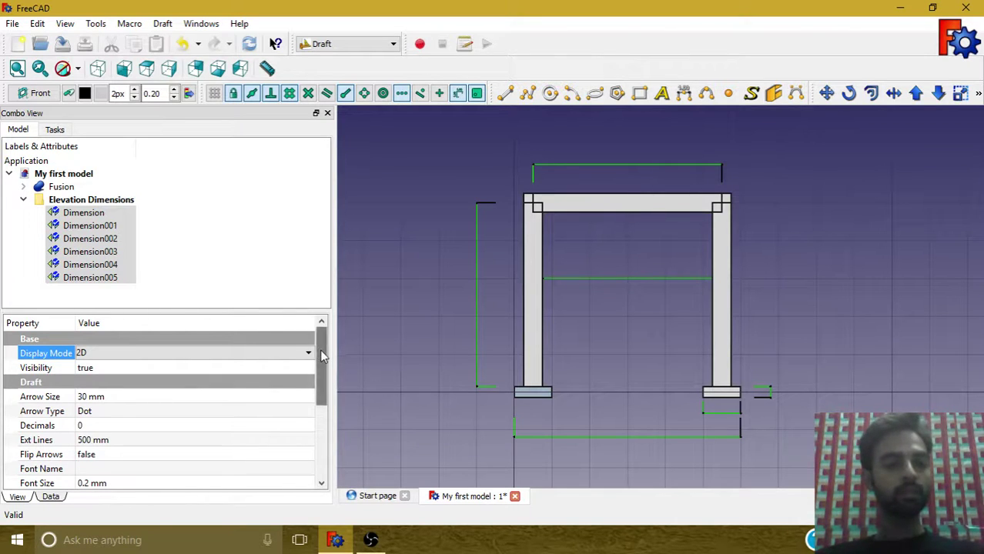
Set the font size of the selected elevation dimensions to 250 mm, then clear the selection
left_click_drag(322, 355, 323, 363)
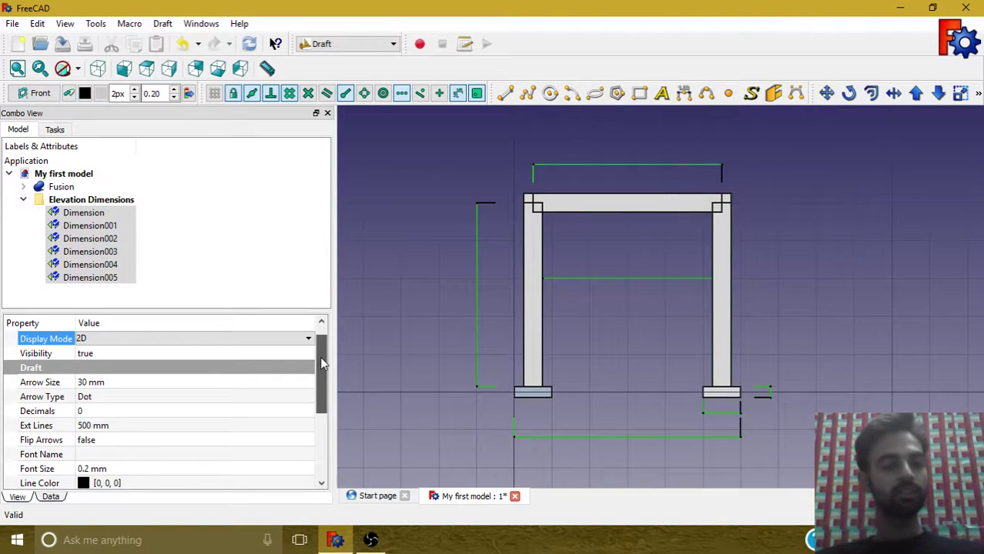
left_click_drag(319, 356, 321, 402)
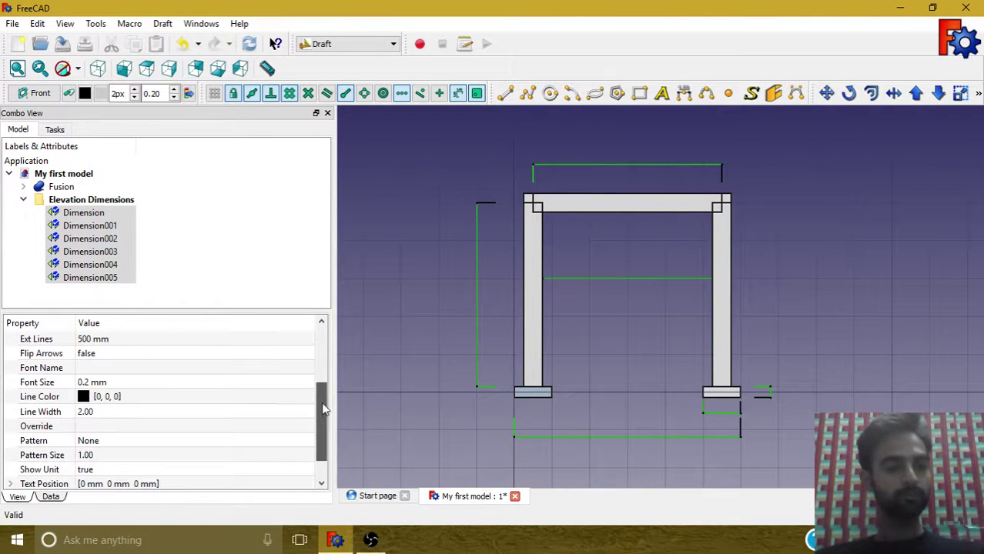
left_click(82, 383)
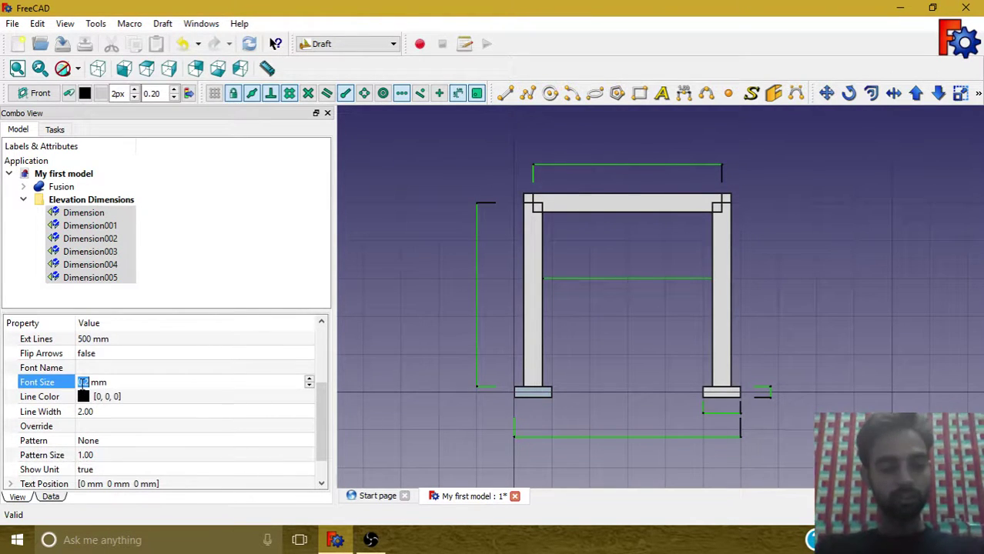
type("250")
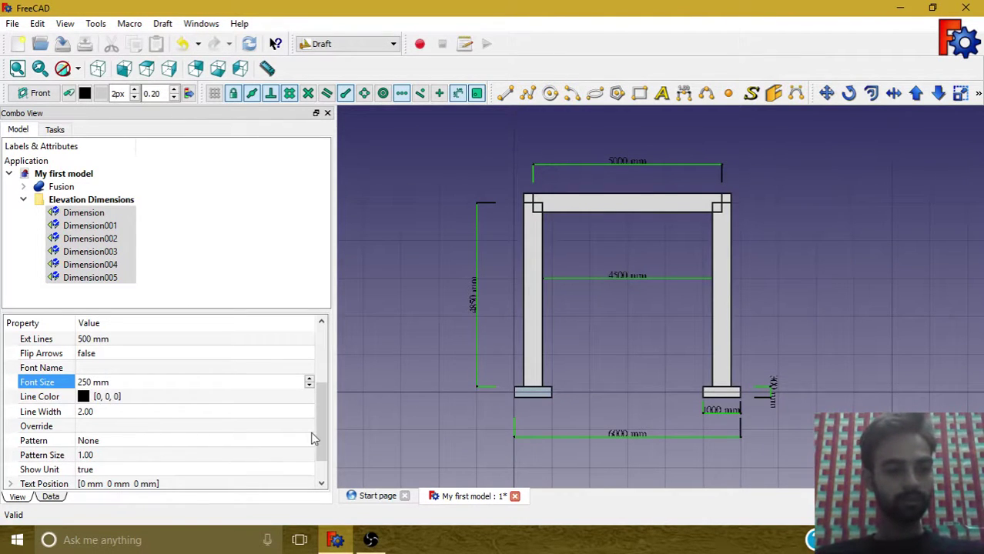
left_click_drag(321, 421, 324, 362)
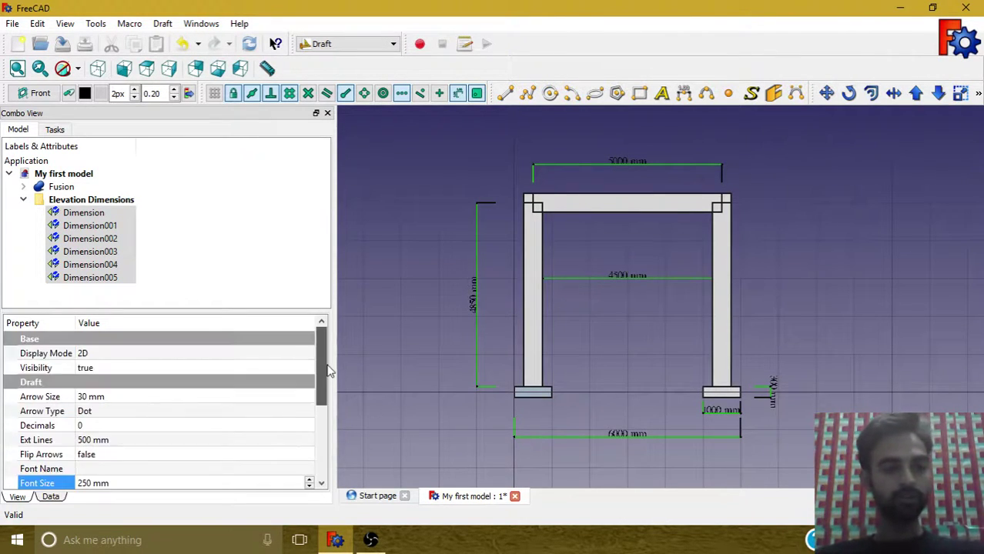
left_click(274, 303)
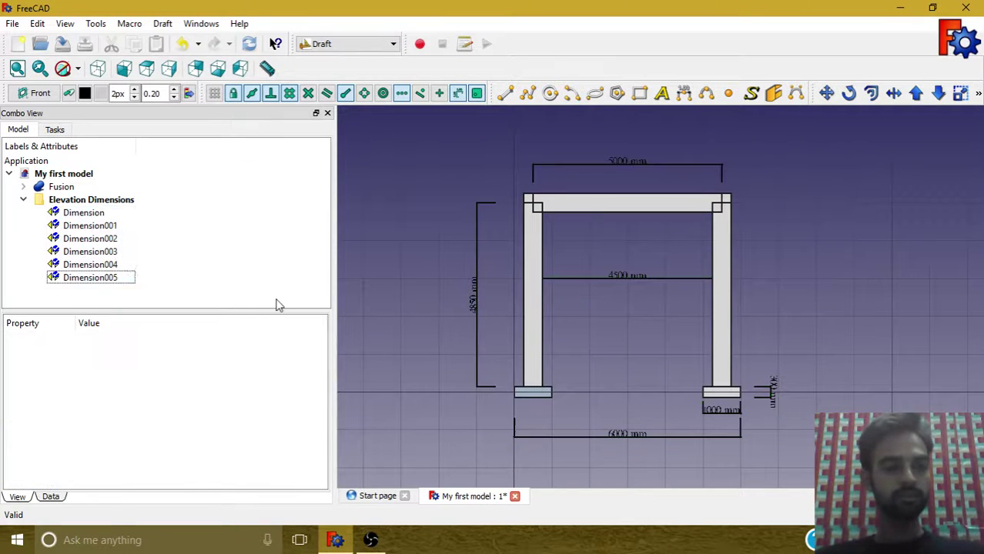
Collapse the Elevation Dimensions group, switch to the top view and set the working plane to XY
left_click(22, 200)
left_click(146, 69)
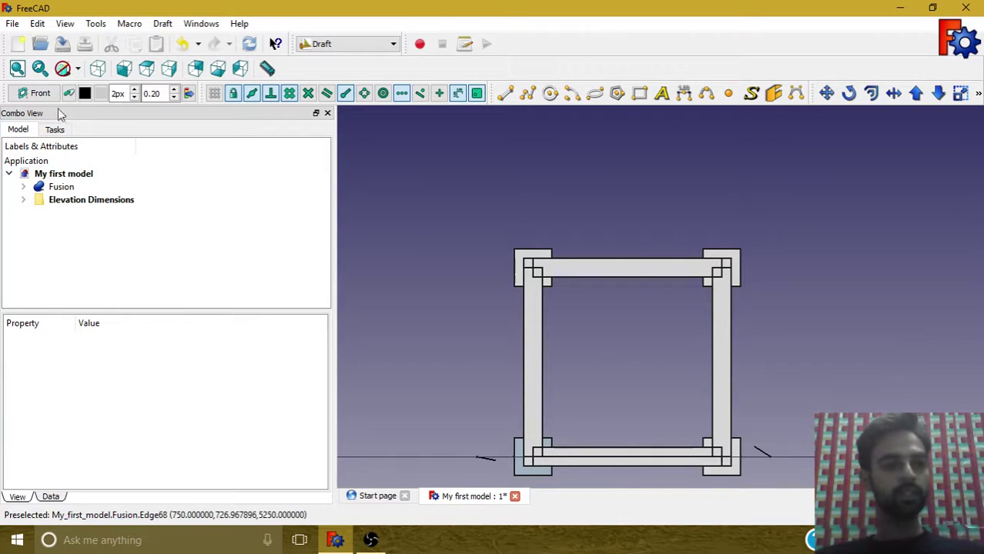
left_click(37, 94)
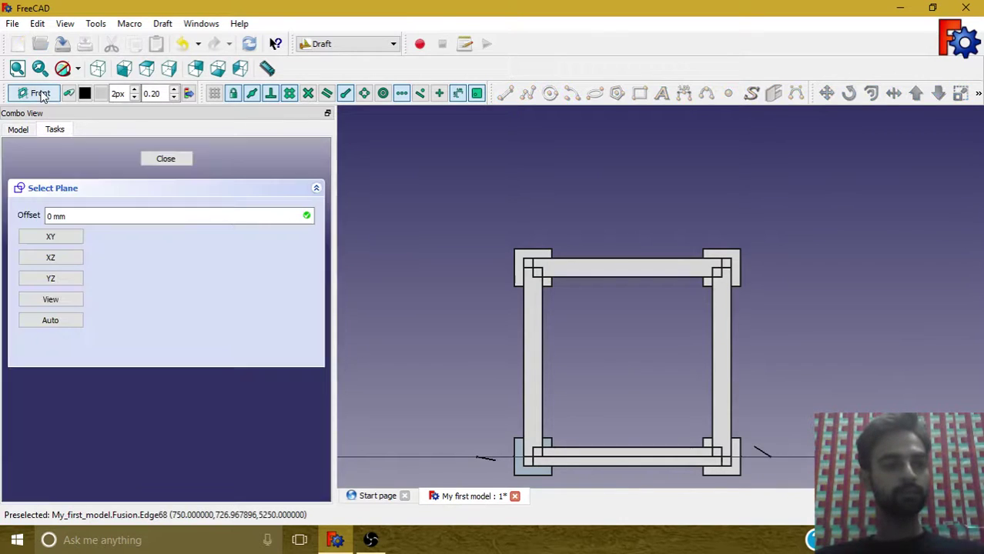
left_click(62, 239)
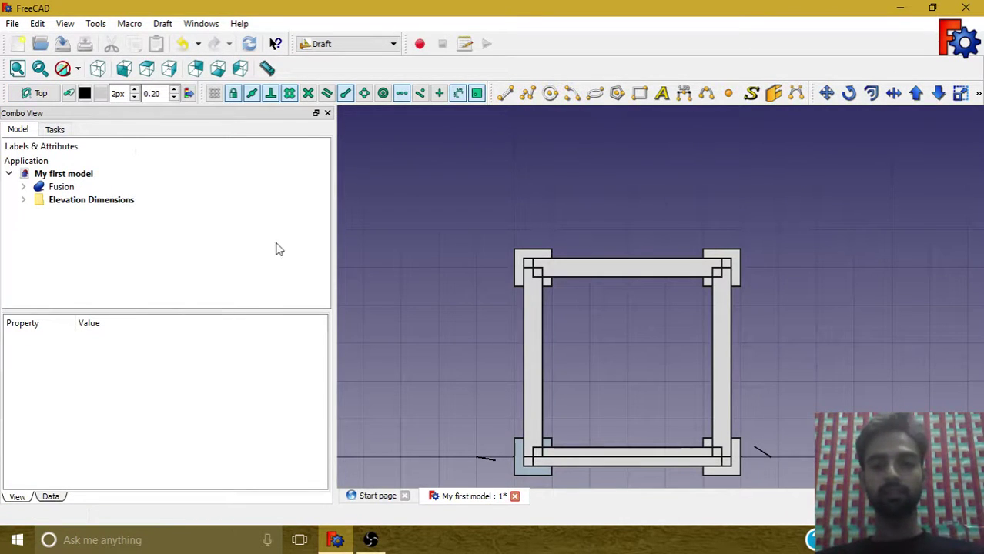
Dimension the outer horizontal edge of the lower-right footing in the top view, placing the dimension line just below the footing
scroll(654, 162, "down", 1)
scroll(647, 432, "up", 1)
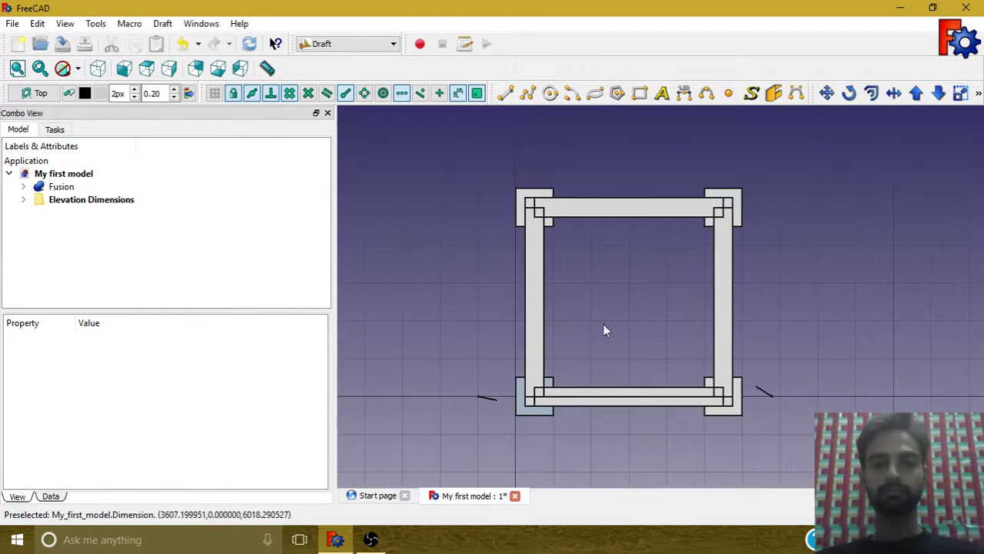
left_click(684, 94)
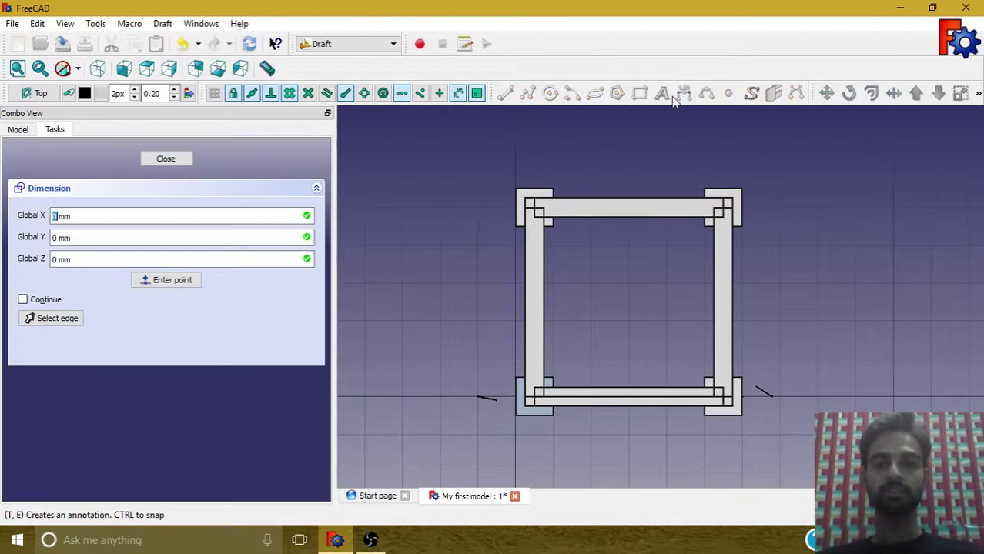
left_click(54, 323)
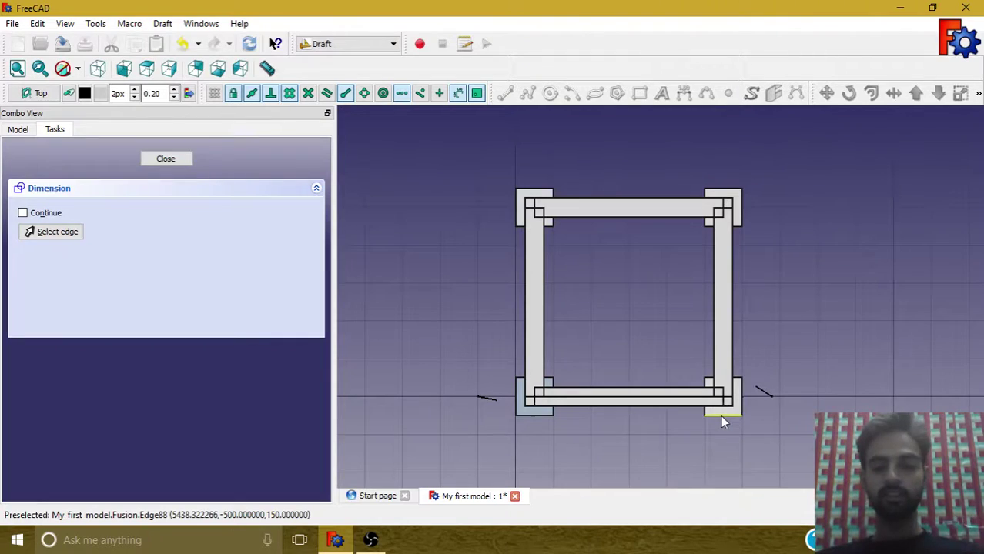
middle_click_drag(721, 417, 702, 302)
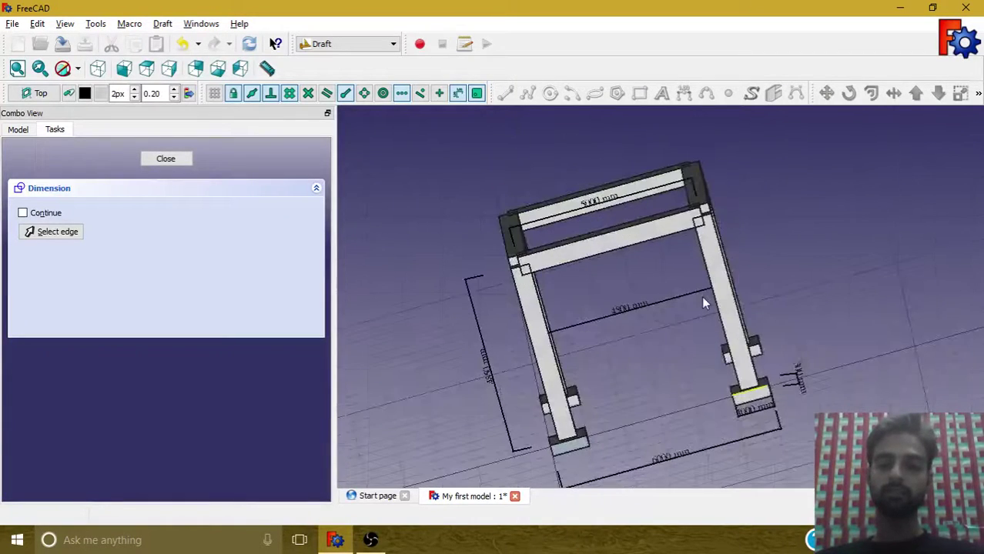
left_click(143, 72)
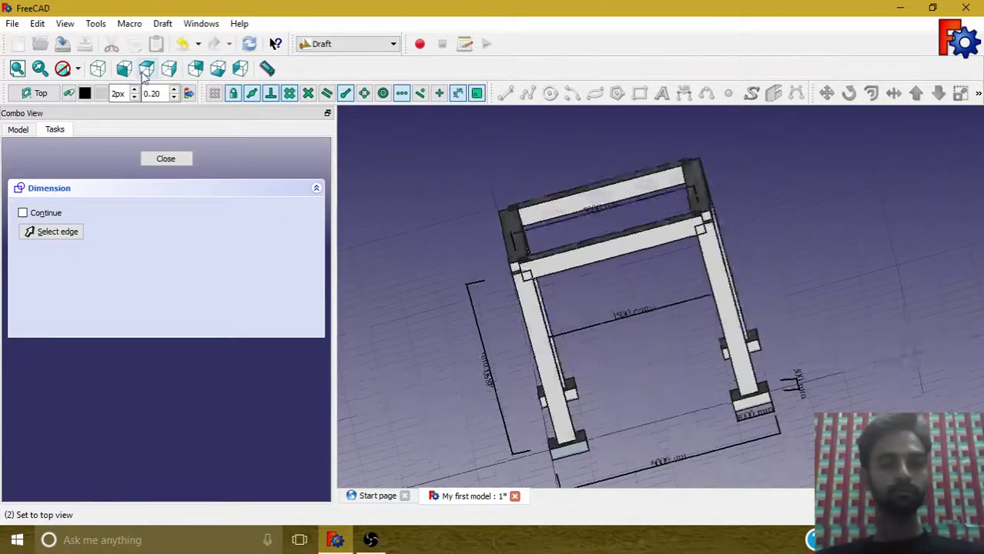
left_click(40, 234)
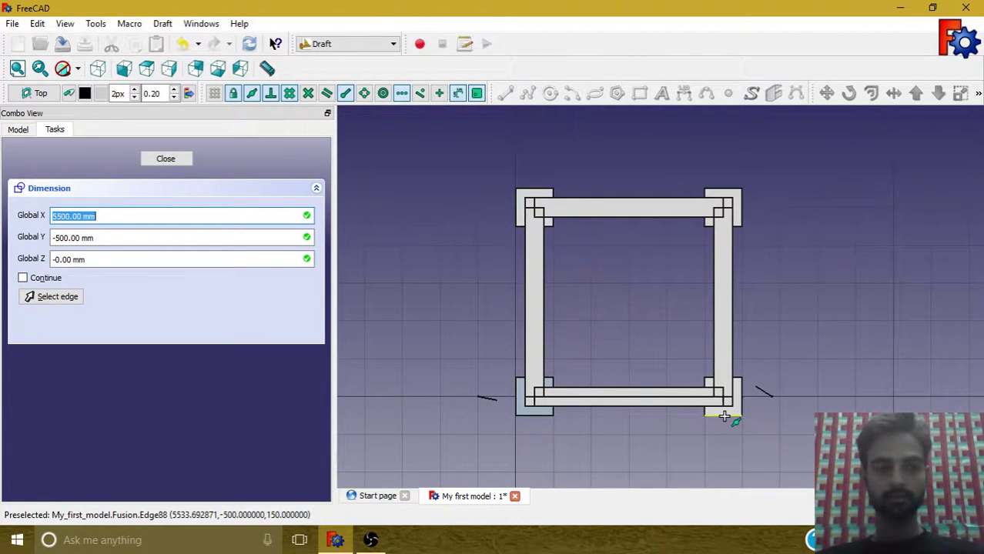
left_click(56, 298)
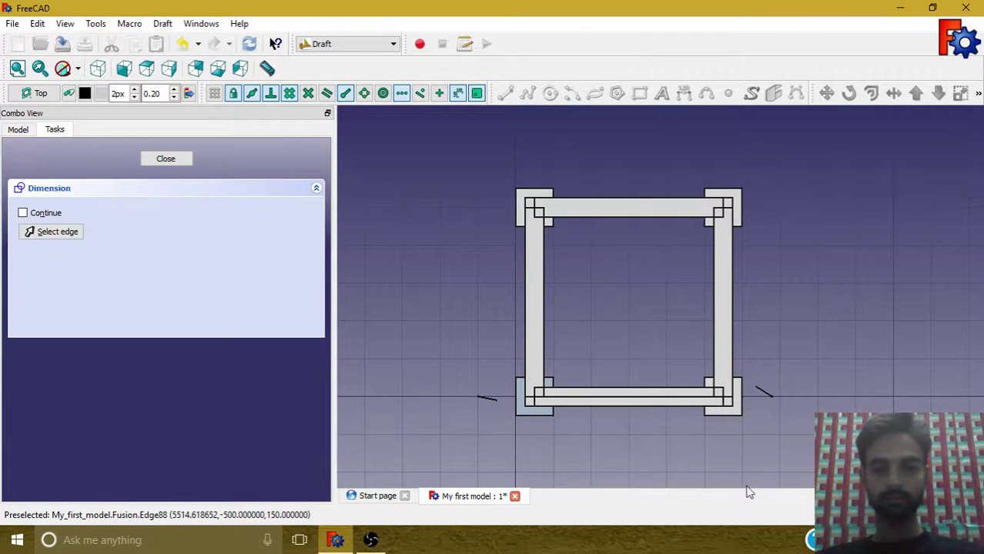
left_click(725, 435)
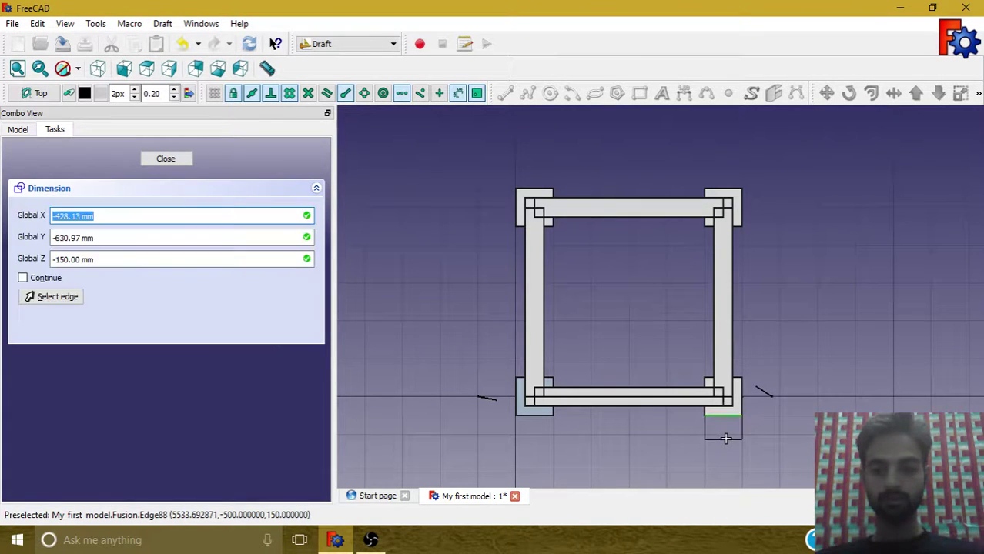
left_click(726, 438)
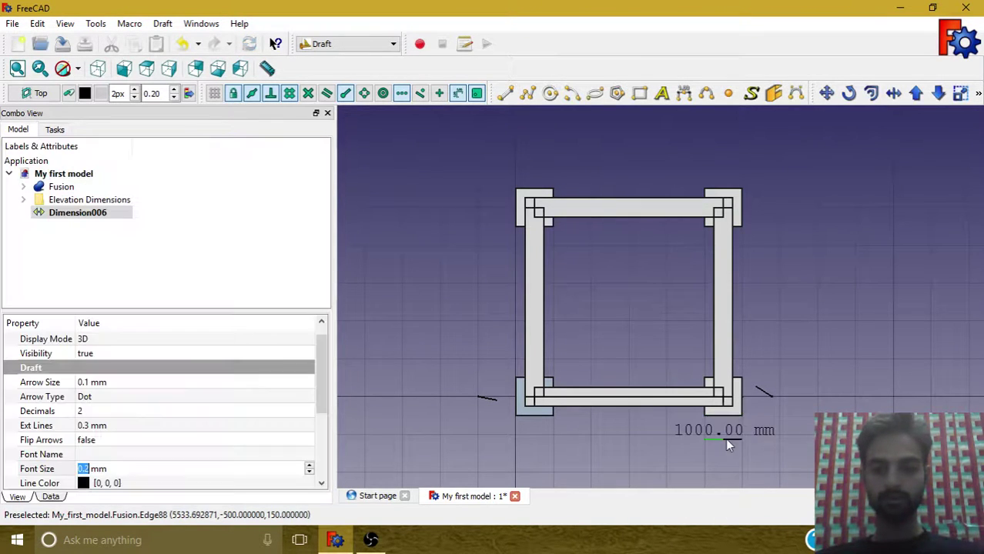
Dimension the outer vertical edge of the lower-right footing, placing the dimension line just beside the footing
left_click(684, 93)
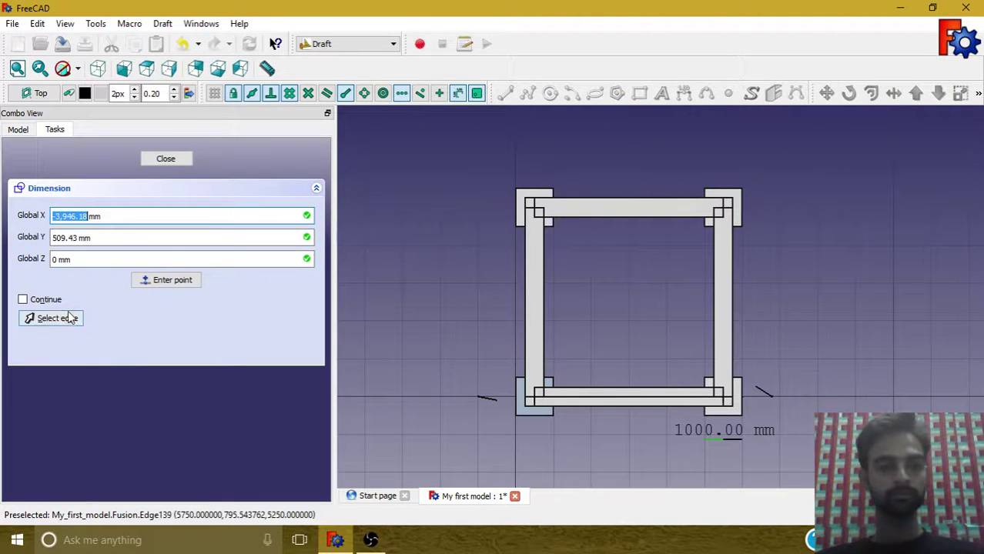
left_click(69, 318)
left_click(744, 400)
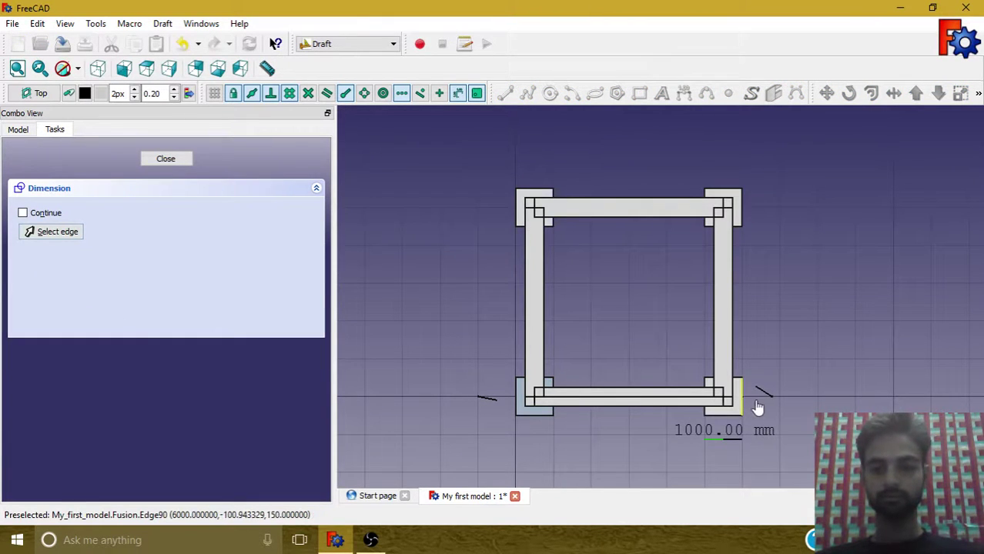
left_click(763, 399)
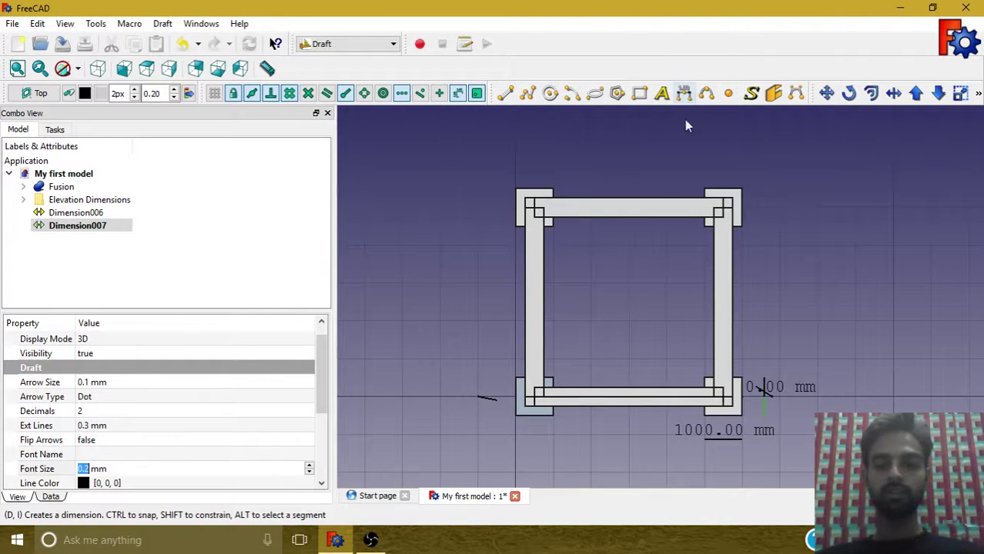
Dimension the clear span between the inner edges of the left and right beams, placing the line inside the frame
left_click(684, 93)
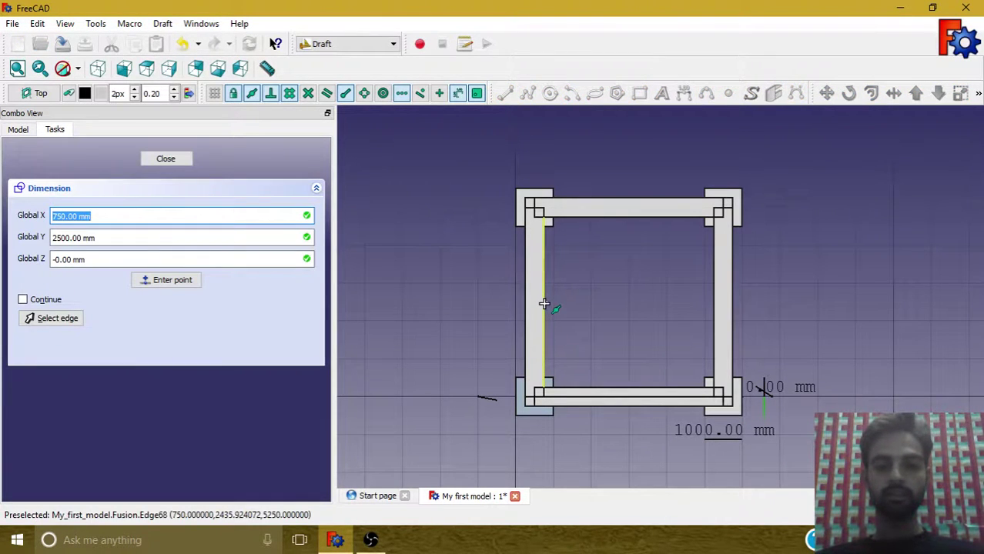
left_click(544, 305)
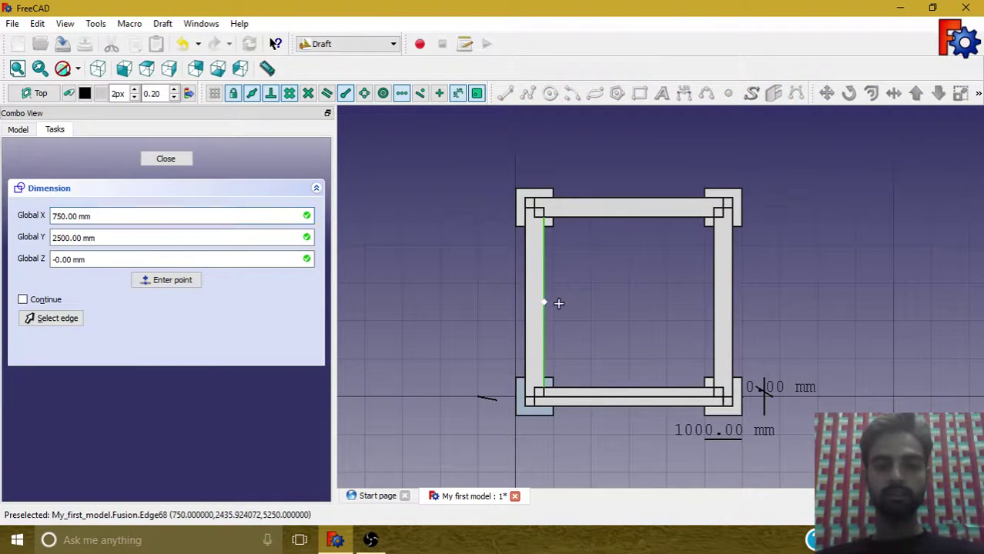
left_click(712, 305)
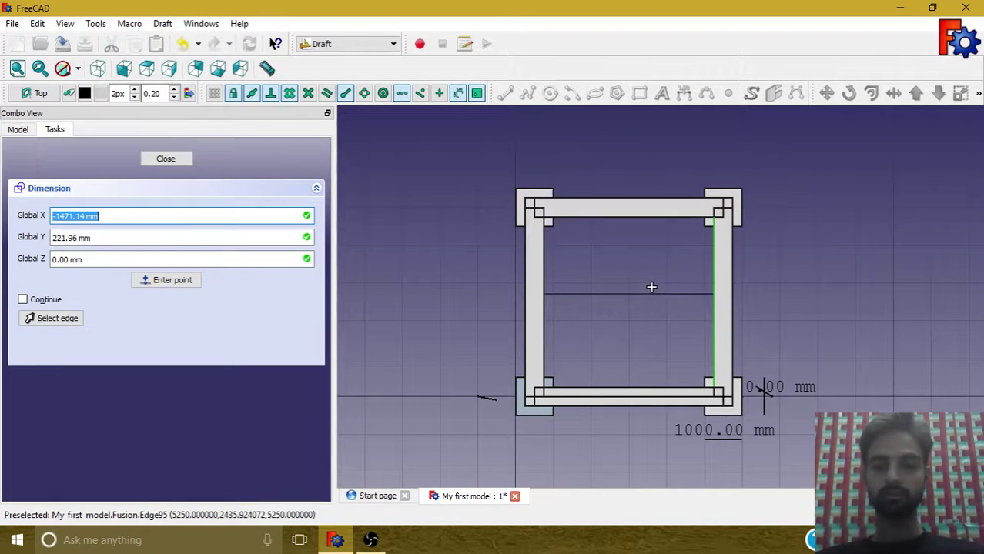
left_click(652, 289)
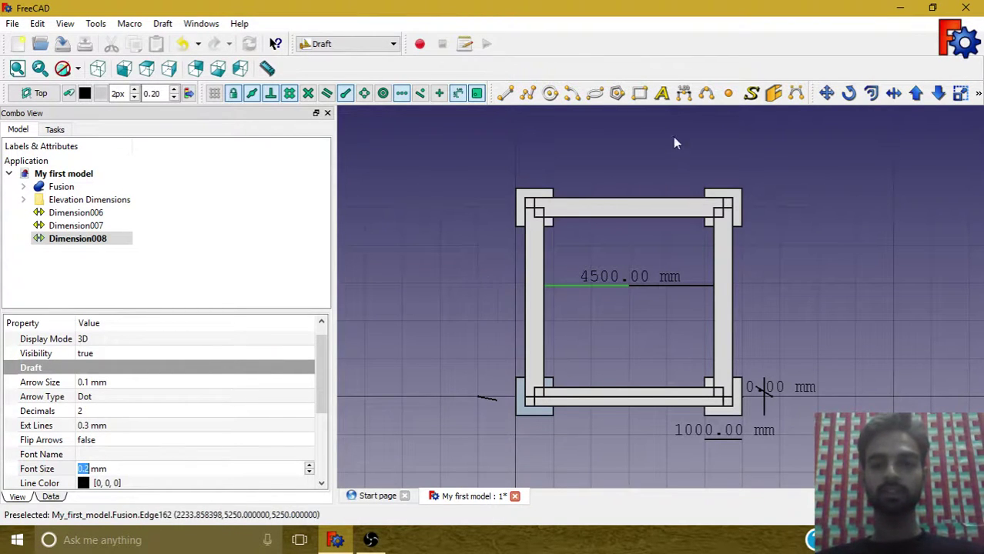
left_click(683, 93)
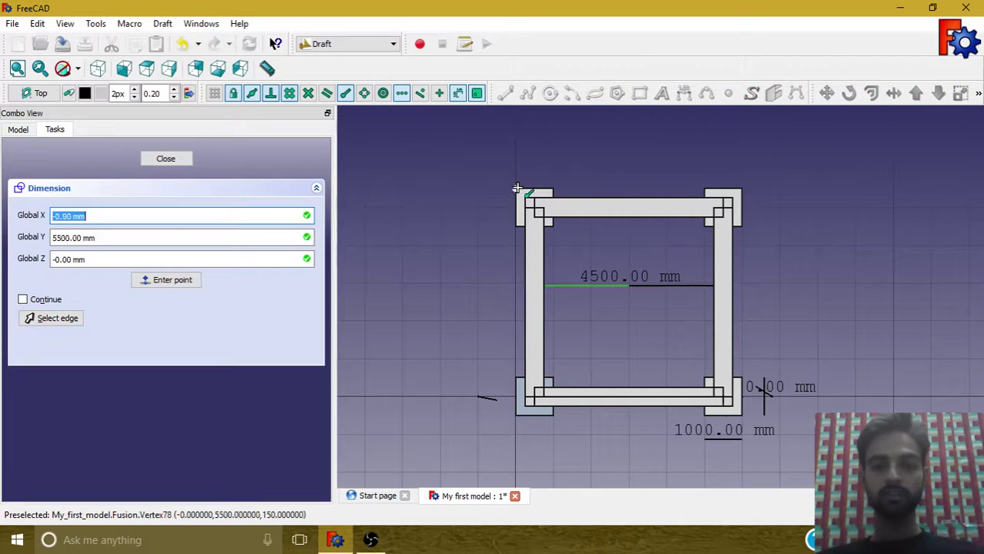
left_click(516, 188)
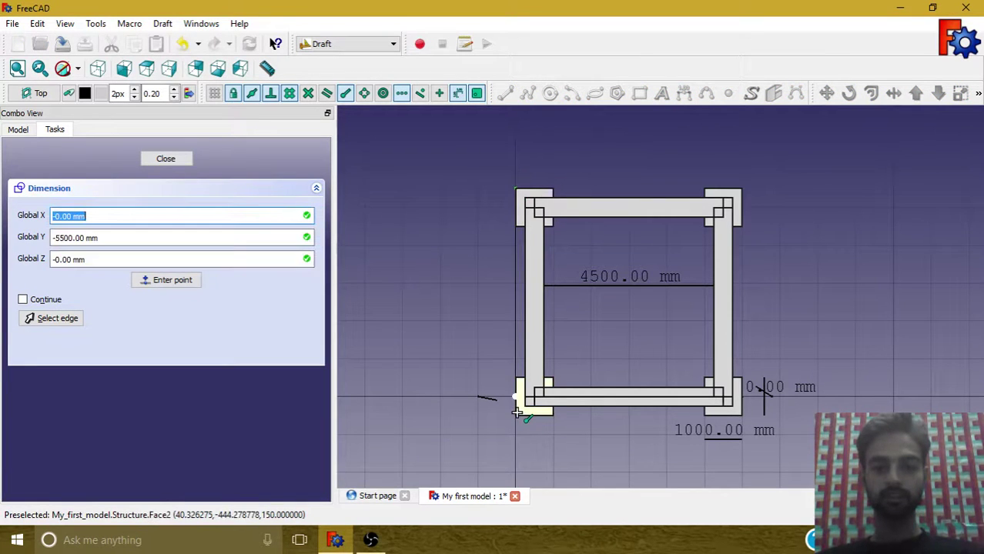
scroll(516, 418, "up", 5)
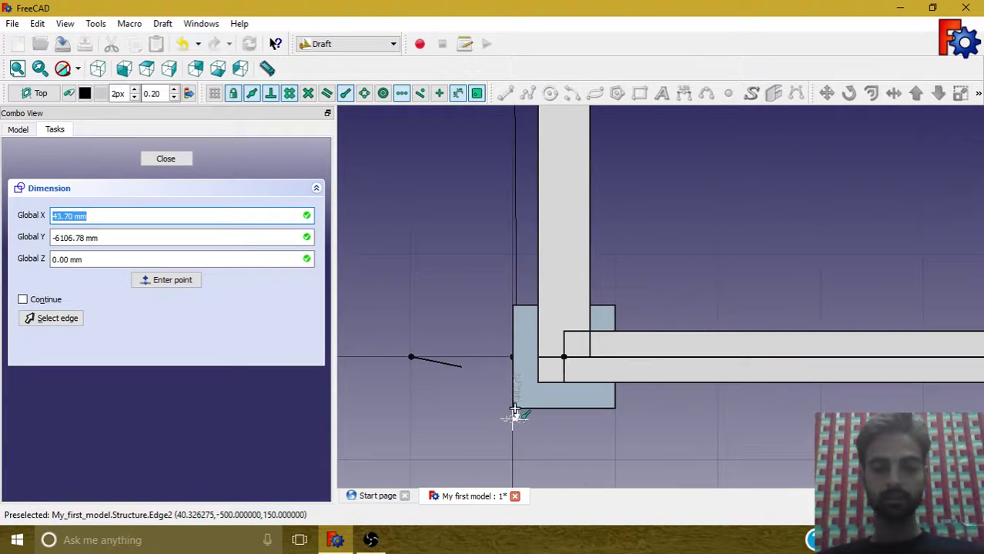
scroll(516, 412, "up", 5)
scroll(508, 412, "down", 8)
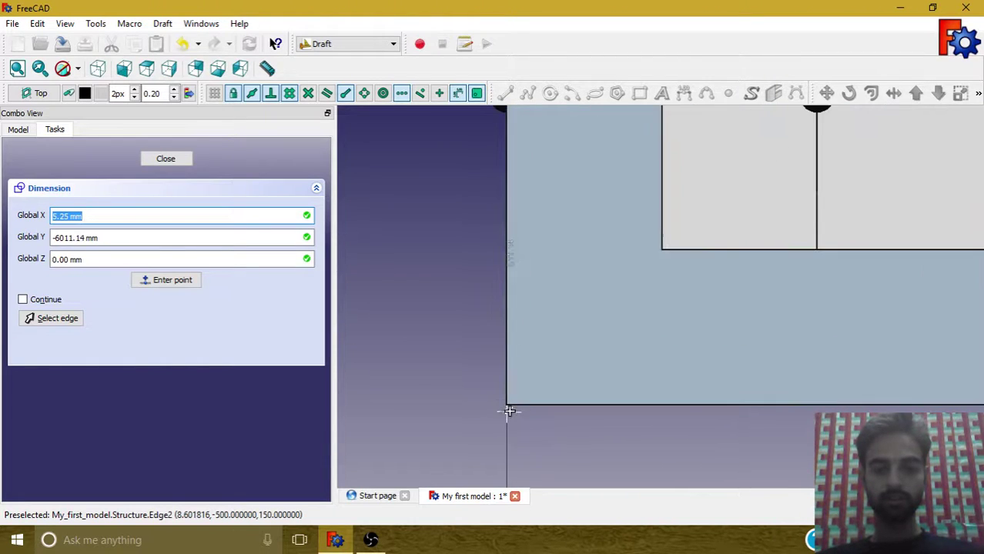
left_click(509, 422)
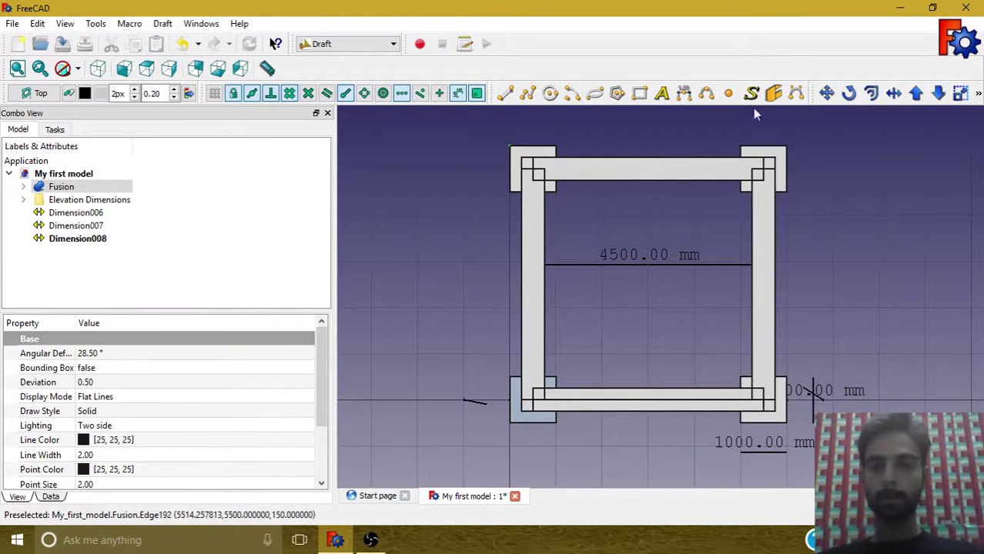
left_click(684, 93)
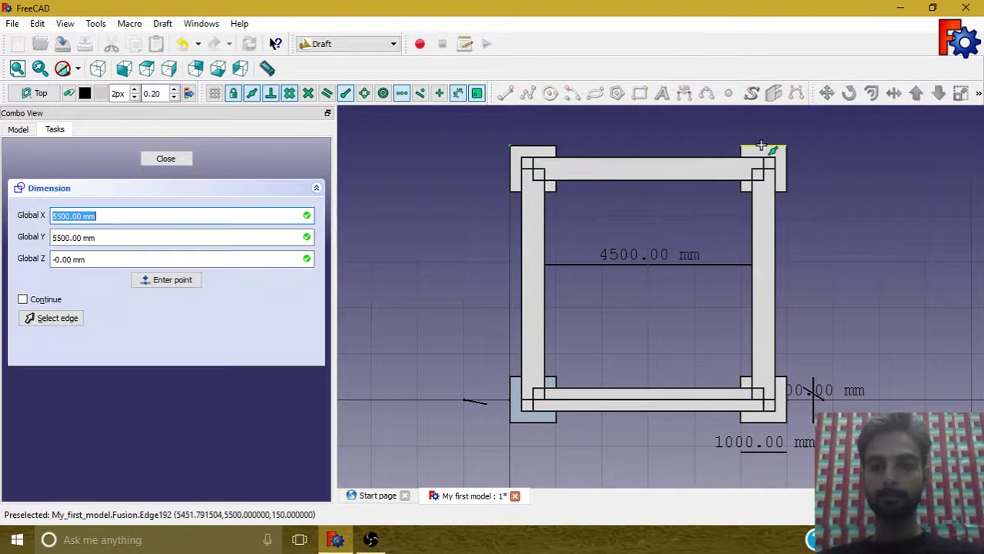
left_click(535, 144)
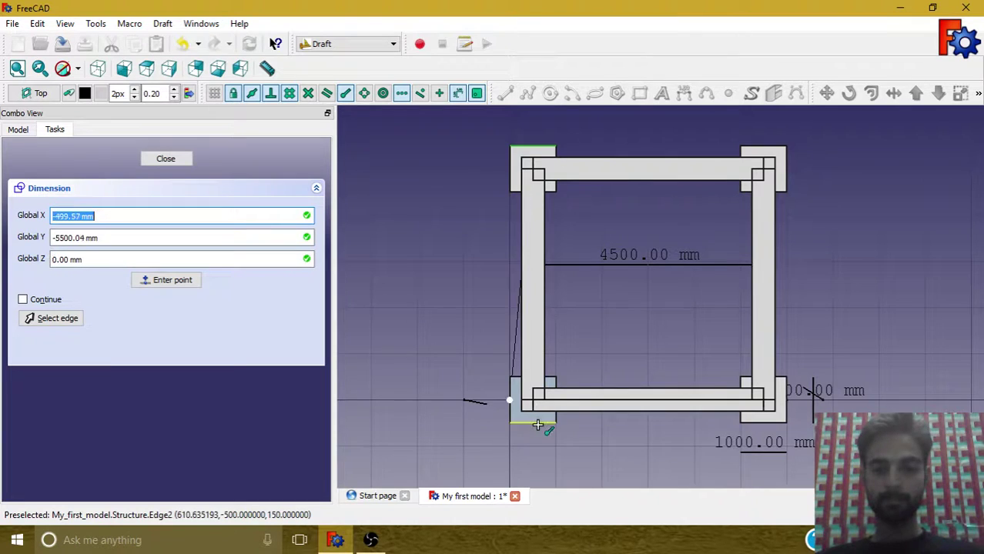
scroll(534, 416, "up", 5)
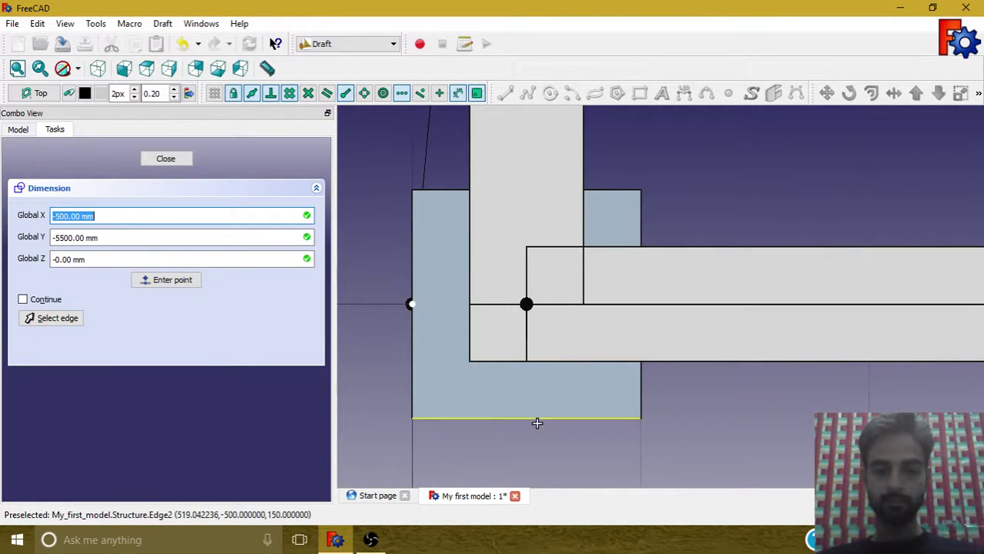
scroll(529, 418, "down", 8)
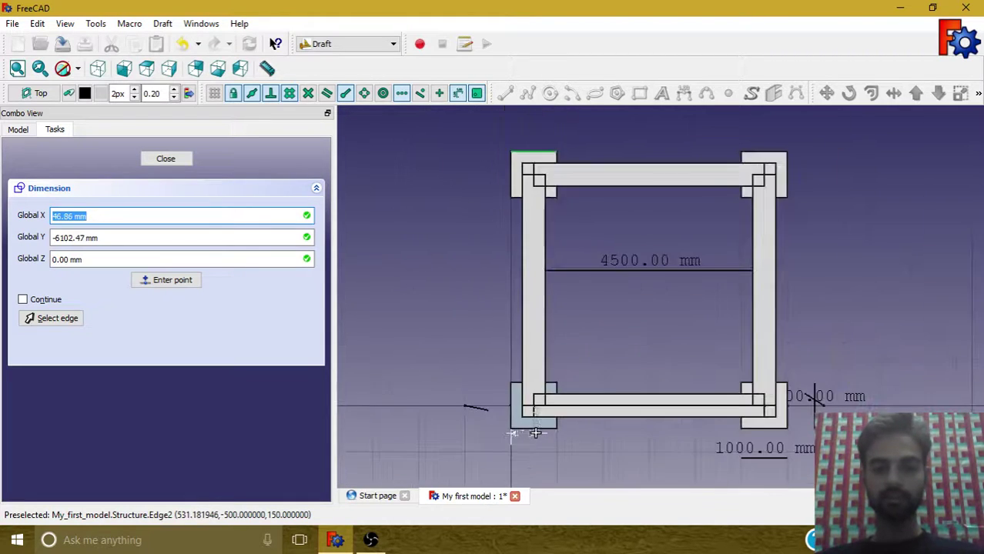
scroll(533, 429, "up", 5)
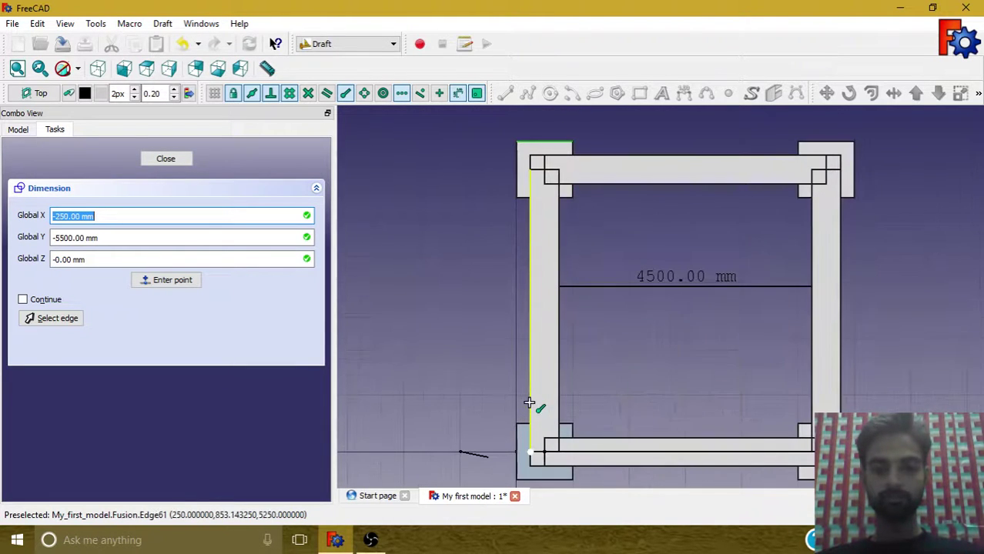
left_click(487, 314)
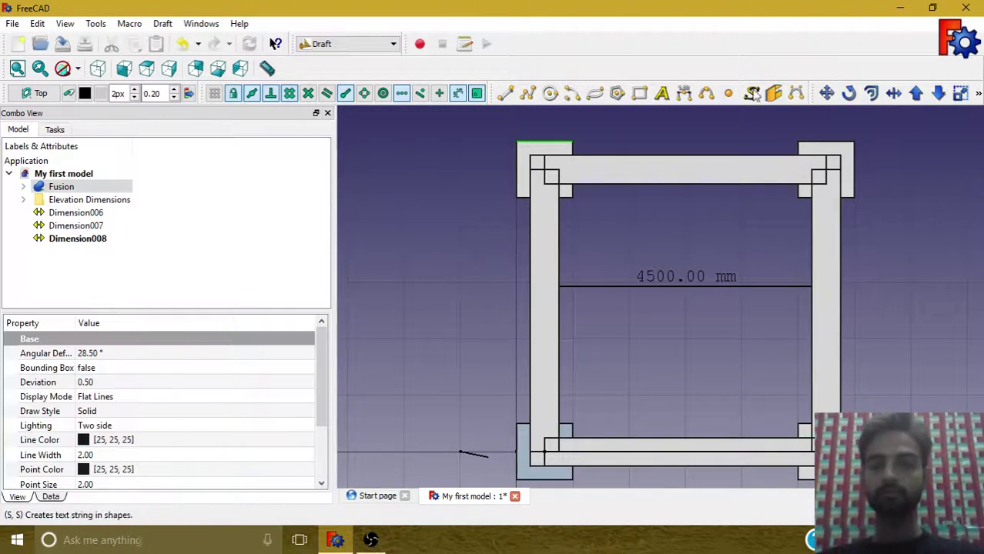
Dimension the centre-to-centre distance between the upper-left and lower-left columns, placing the line outside the left beam
left_click(685, 94)
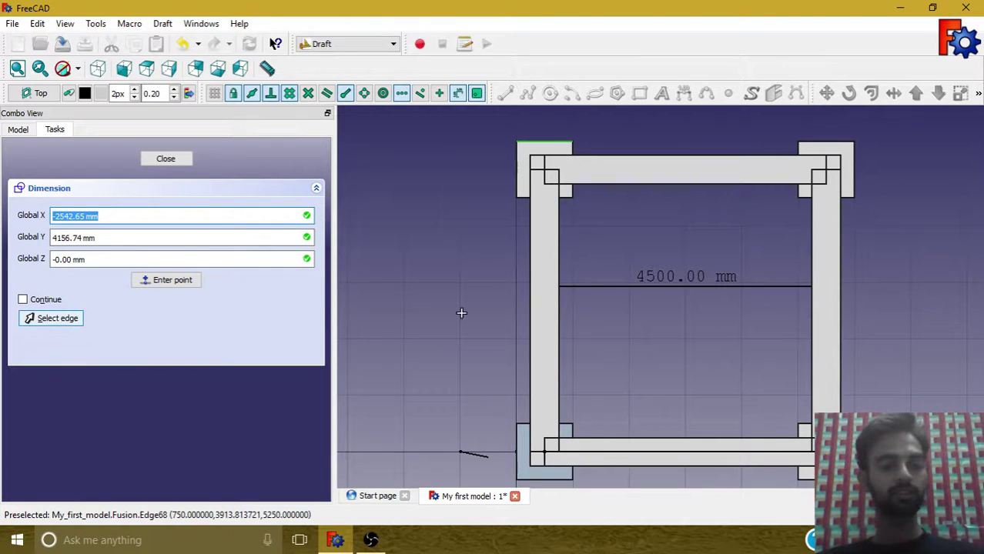
left_click(545, 169)
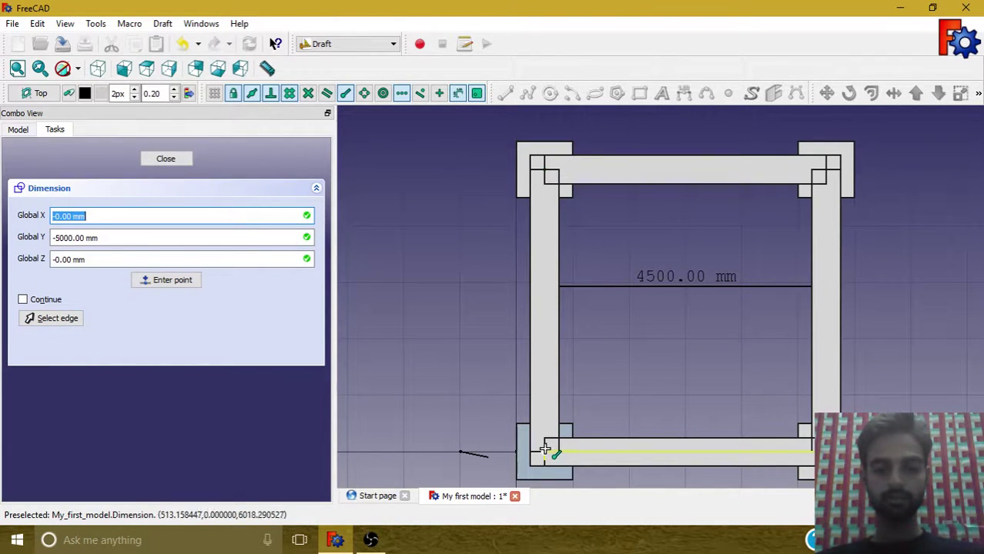
left_click(545, 450)
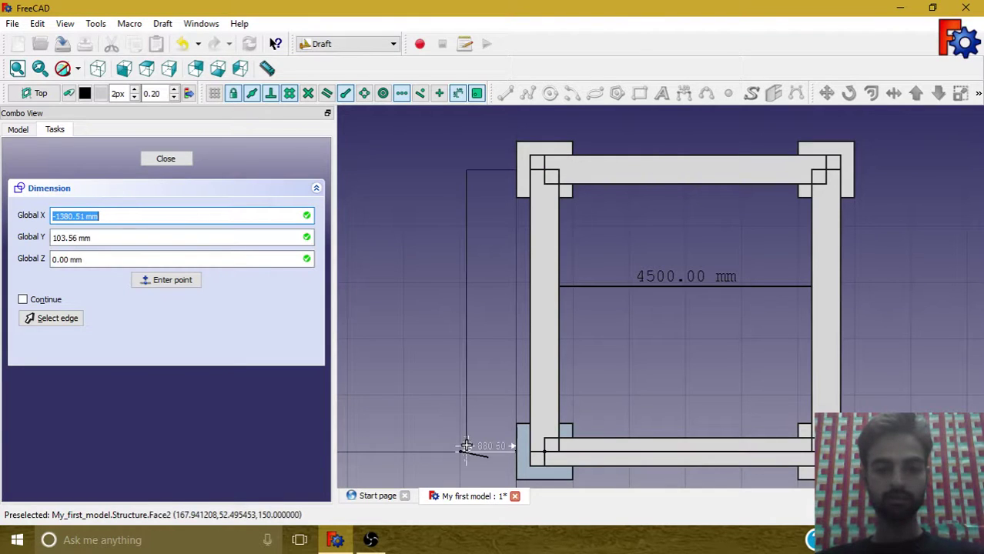
left_click(466, 446)
scroll(462, 324, "down", 2)
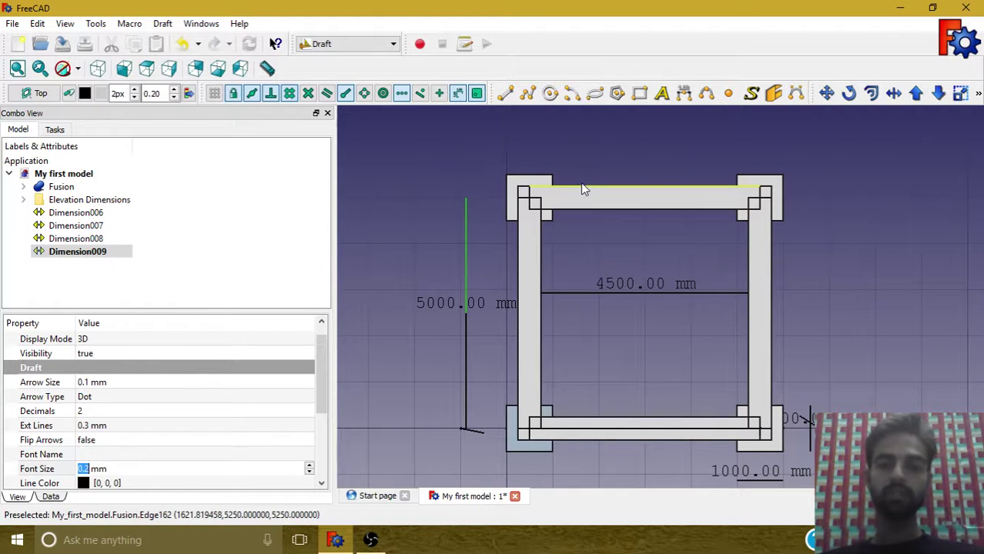
Dimension the outer edge of the upper horizontal beam, placing the dimension line above the frame
left_click(683, 93)
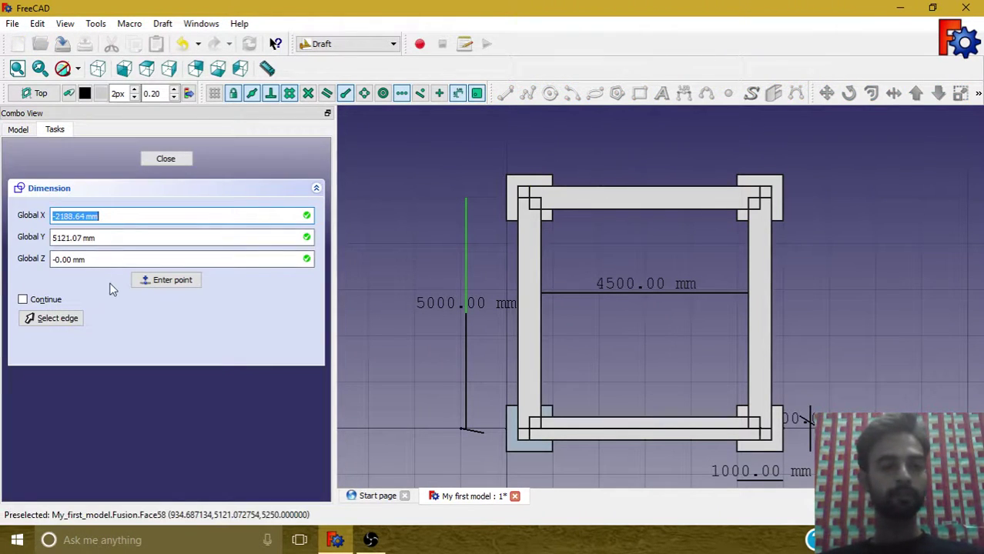
left_click(57, 318)
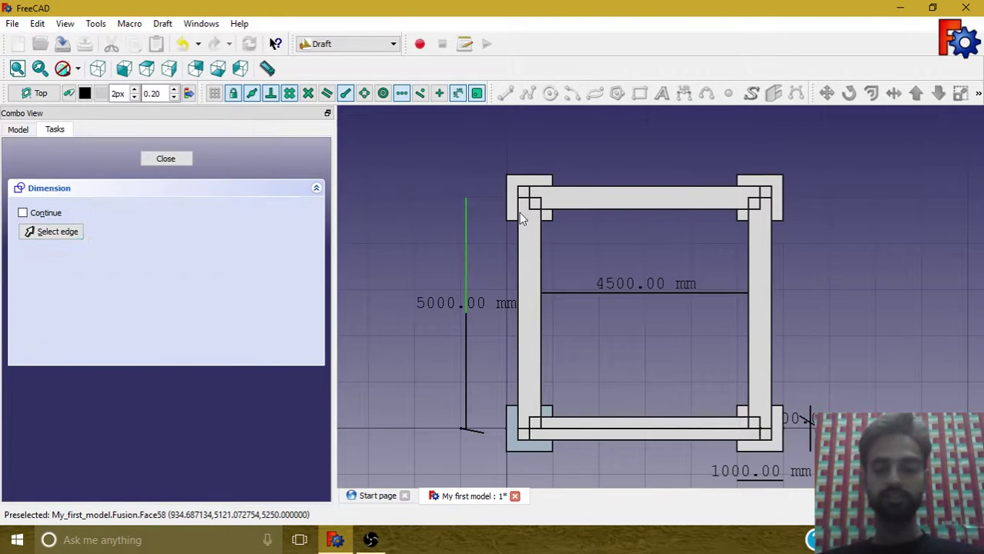
left_click(616, 187)
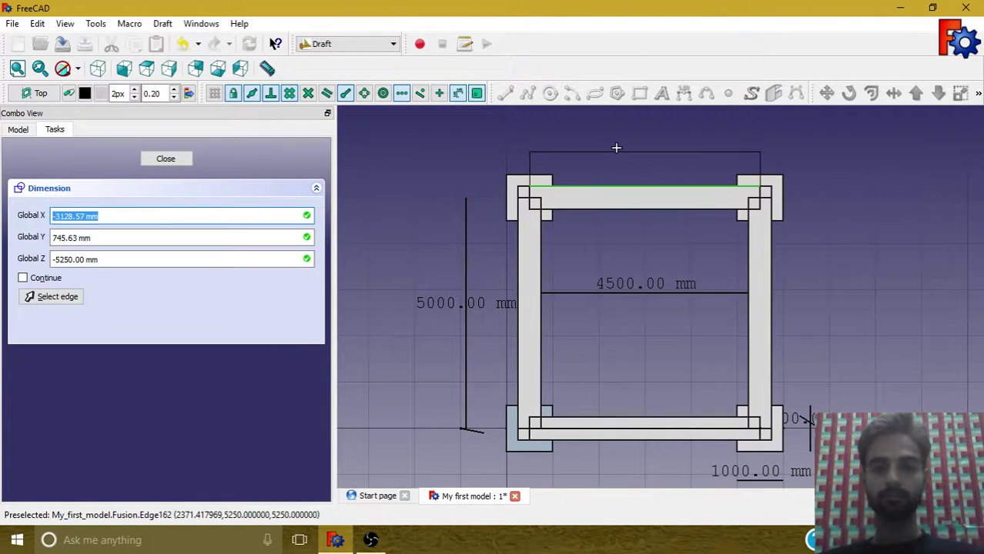
left_click(616, 148)
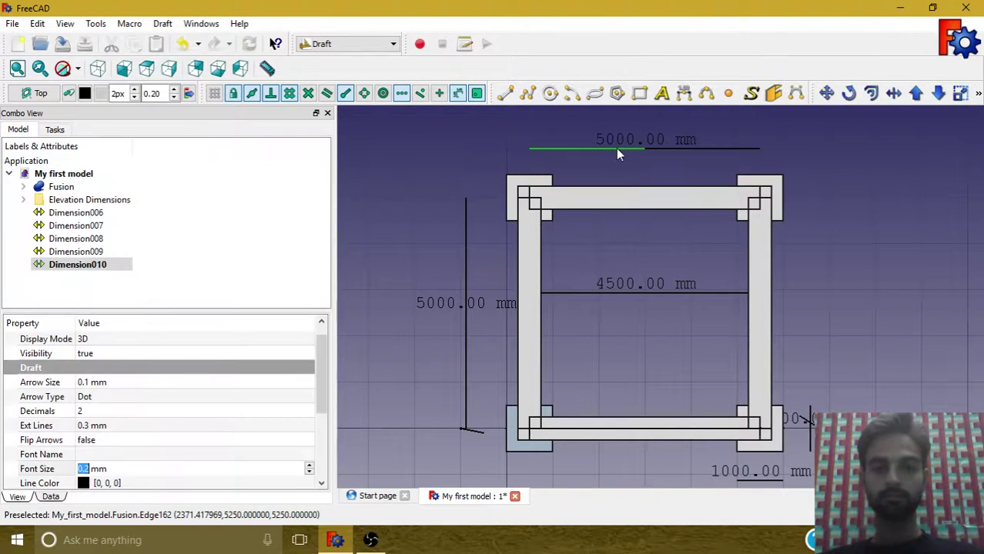
Dimension the overall width between the outer corners of the two upper footings, placing the line above the existing beam dimension
left_click(685, 94)
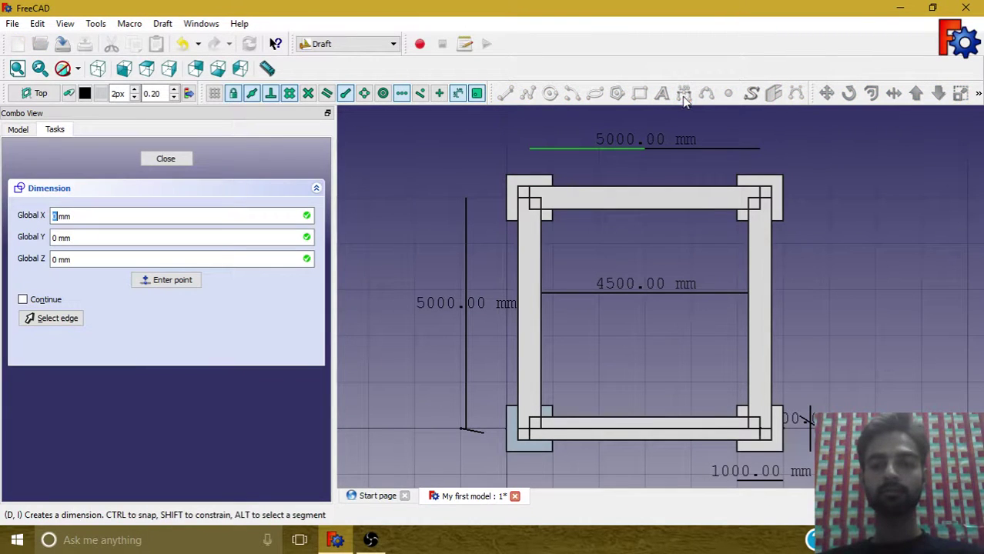
left_click(508, 182)
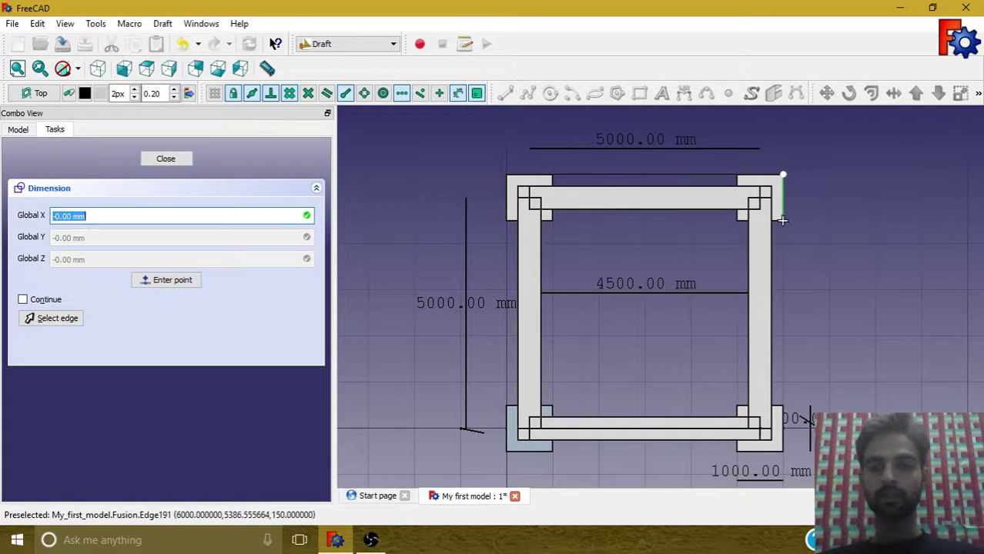
left_click(781, 178)
scroll(780, 179, "down", 2)
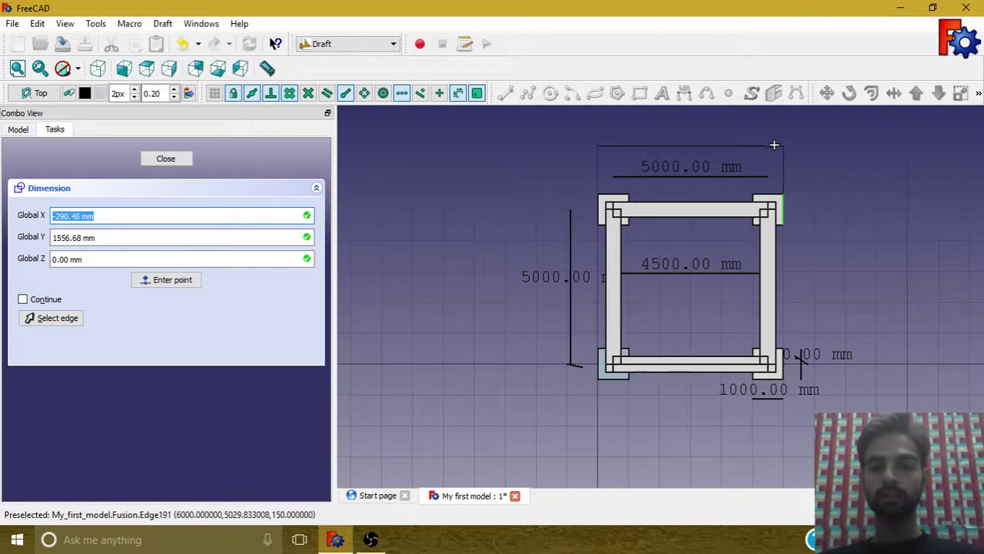
left_click(776, 145)
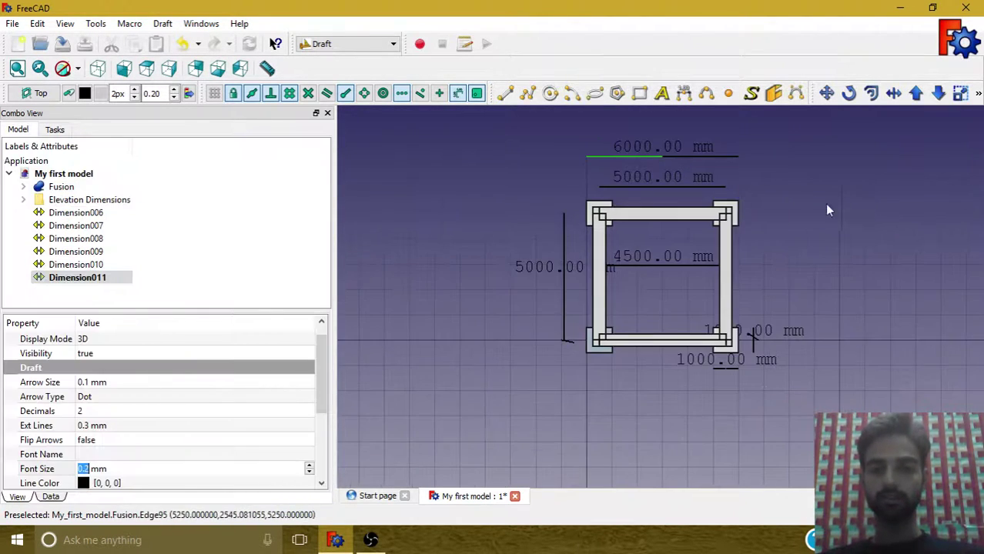
left_click(210, 302)
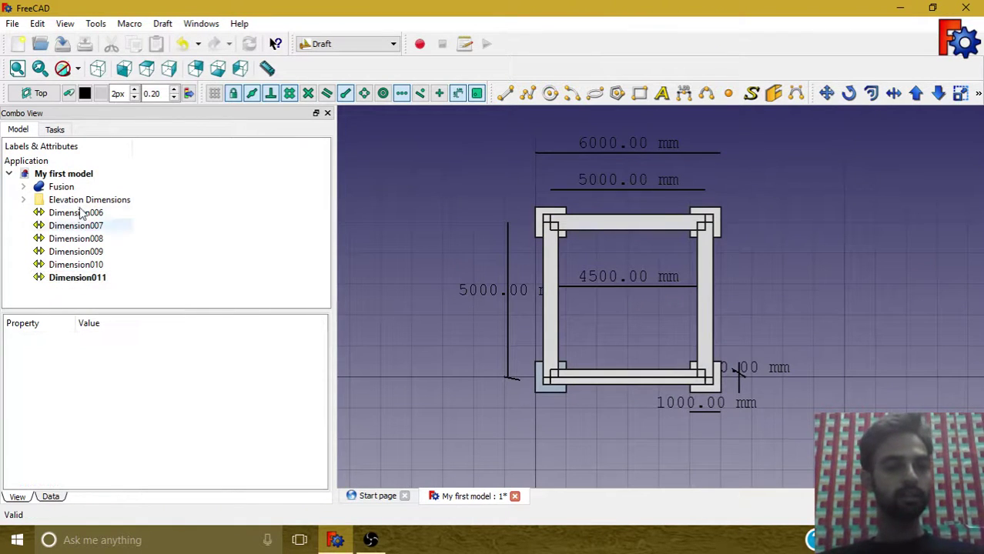
Create a group named Plan Dimensions in the model and move Dimension006 through Dimension011 into it
right_click(69, 177)
left_click(108, 184)
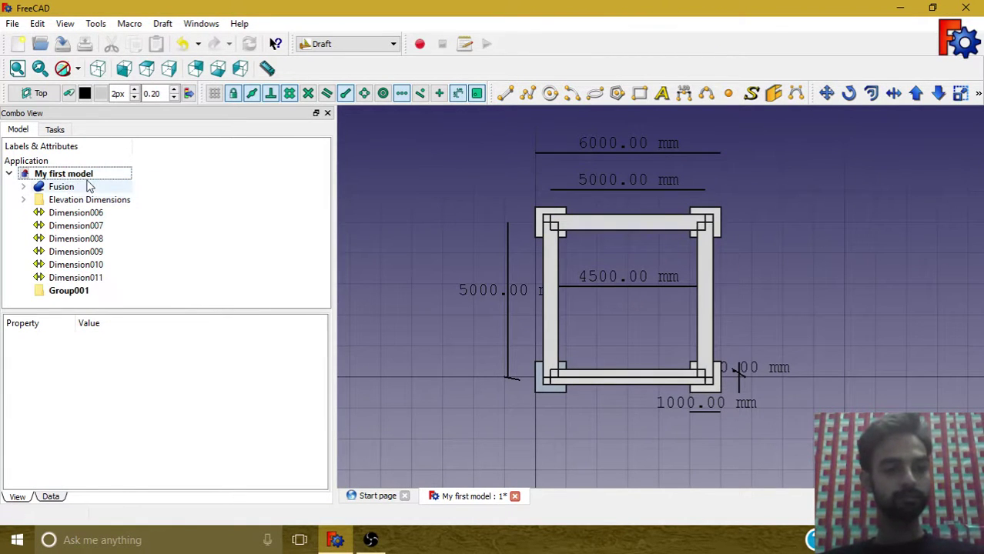
right_click(68, 294)
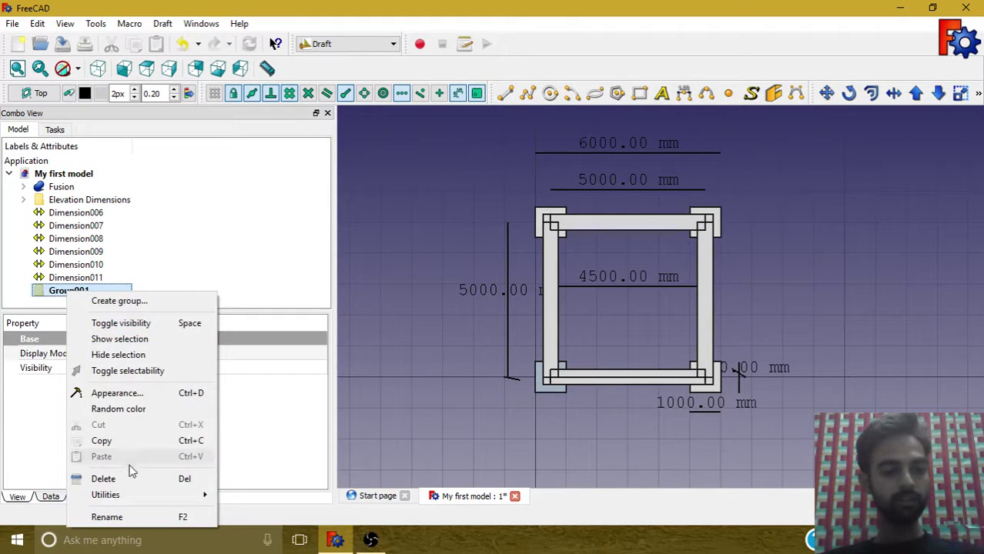
left_click(125, 518)
type("P")
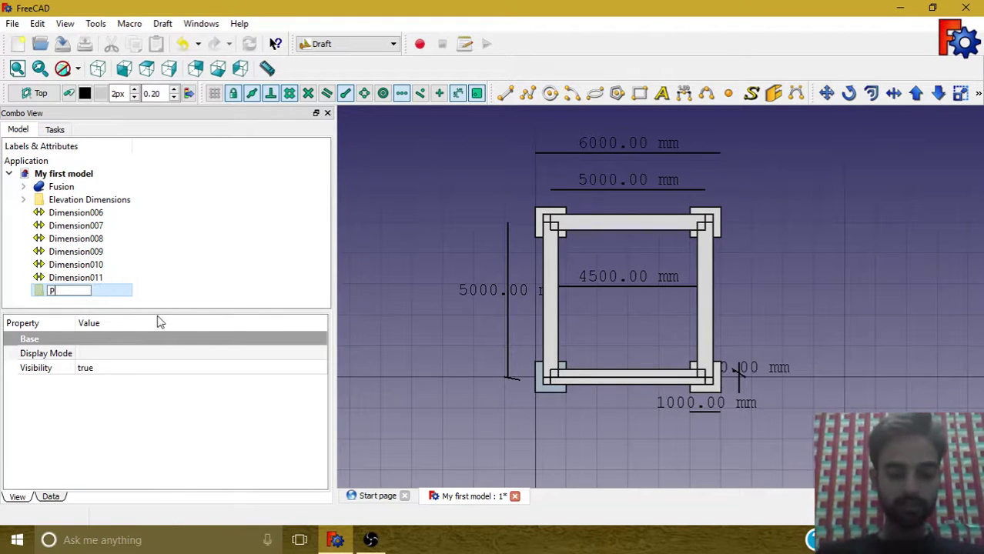
type("lan Dimesni")
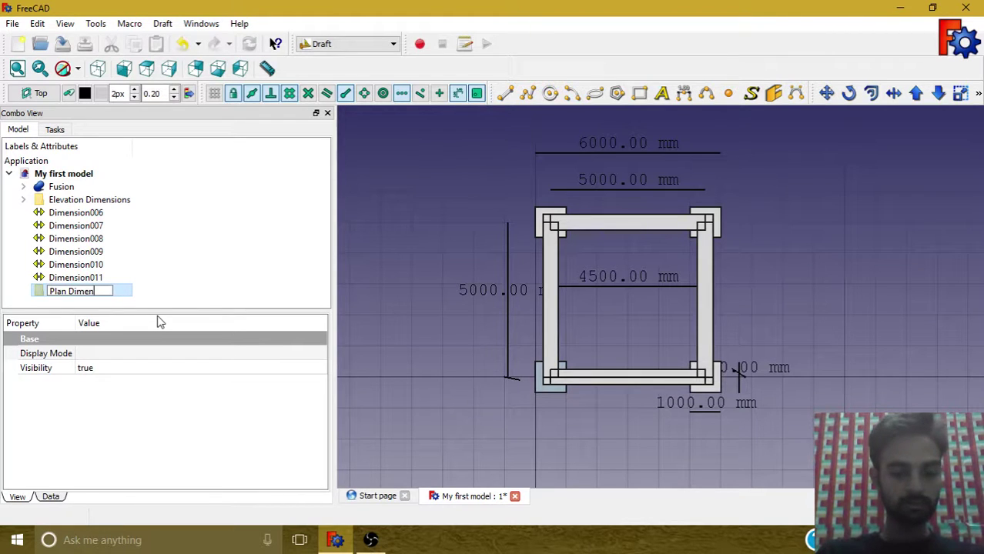
type("ons")
key("Return")
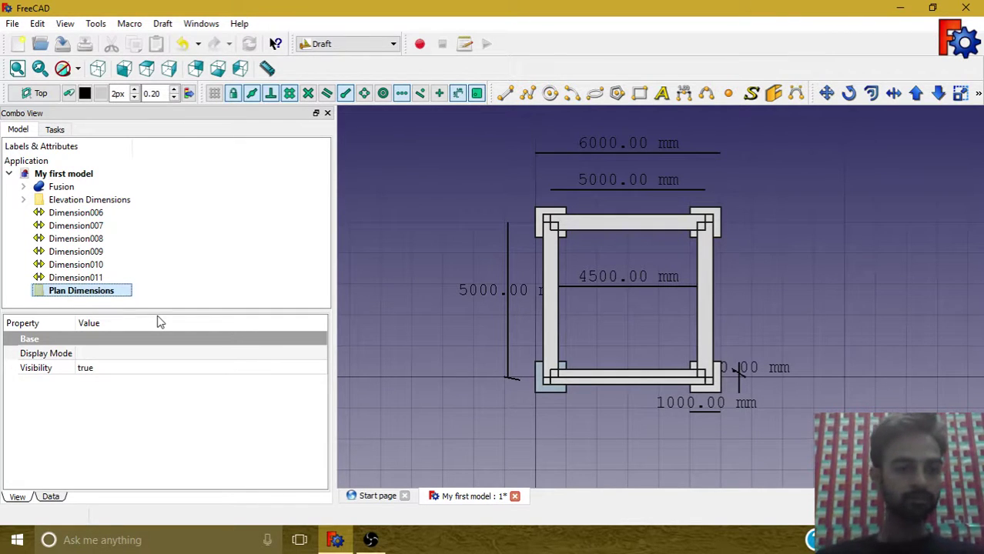
left_click_drag(94, 213, 100, 295)
left_click(85, 219)
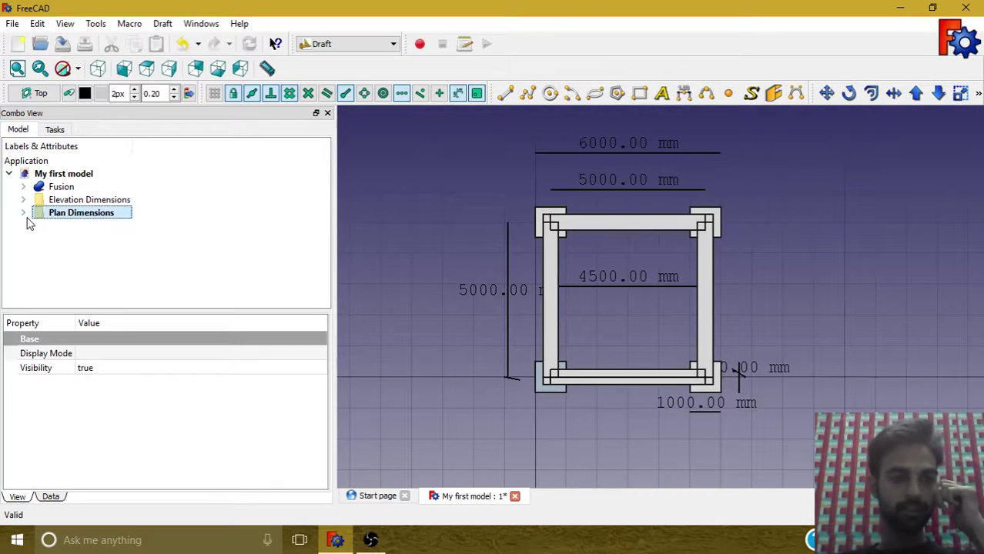
Set the display mode of all six dimensions in the Plan Dimensions group to 2D
left_click(23, 212)
left_click(68, 226)
left_click_drag(68, 229, 87, 291)
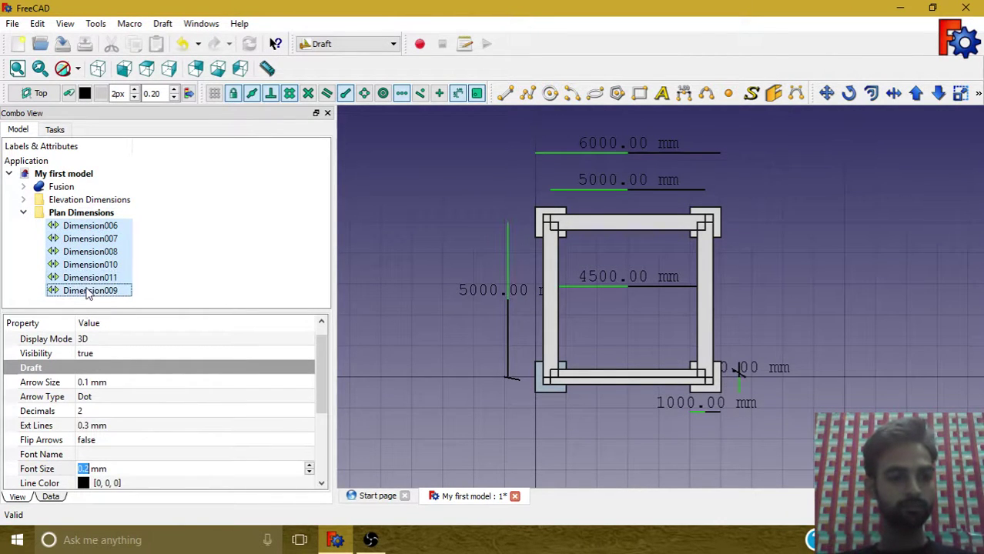
left_click(135, 339)
left_click(137, 340)
left_click(131, 352)
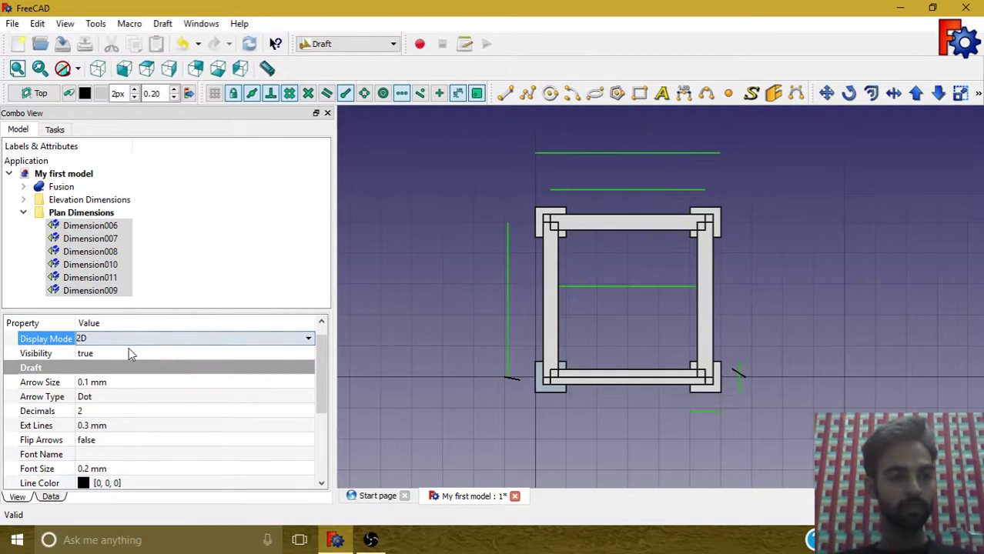
Set the plan dimensions' arrow size to 30 mm and their decimals to 0
left_click(86, 383)
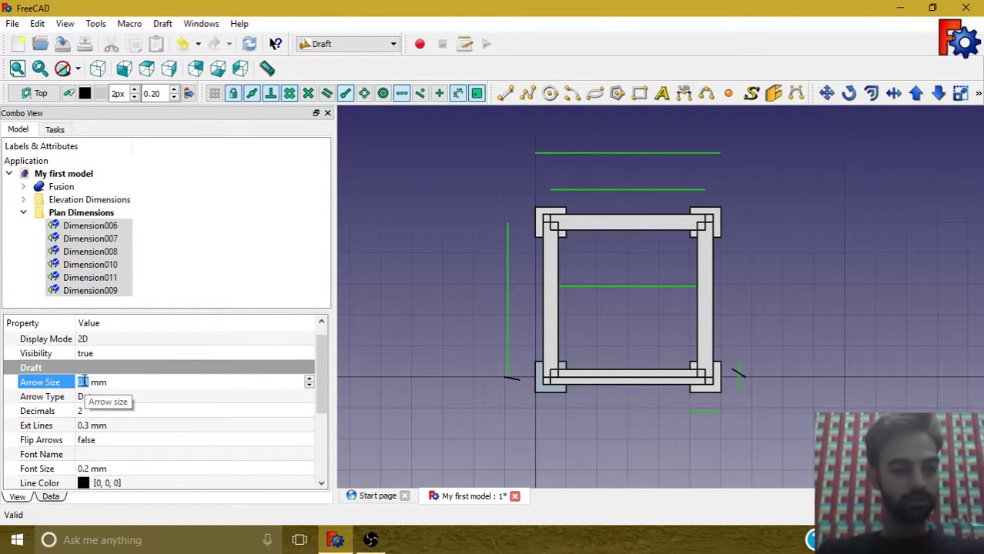
type("3")
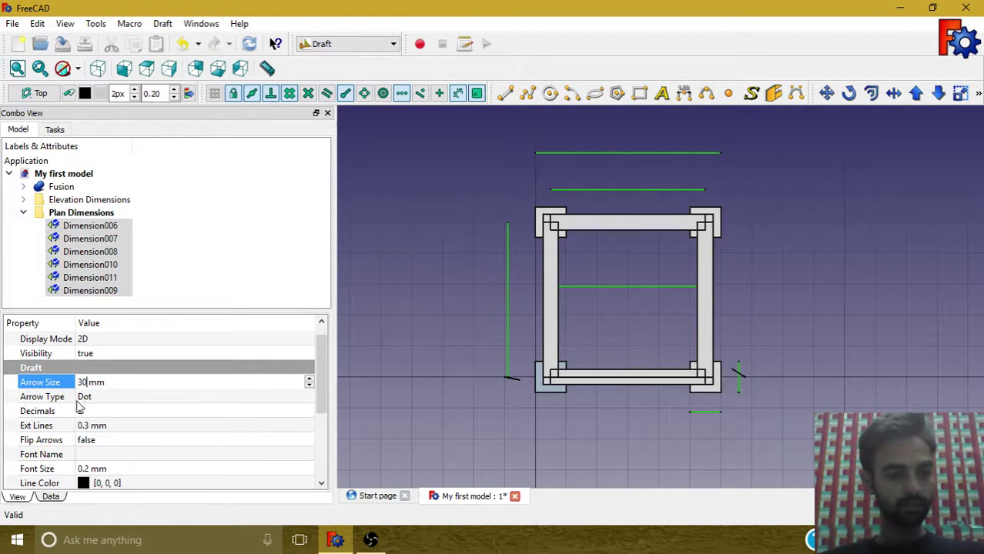
left_click(88, 415)
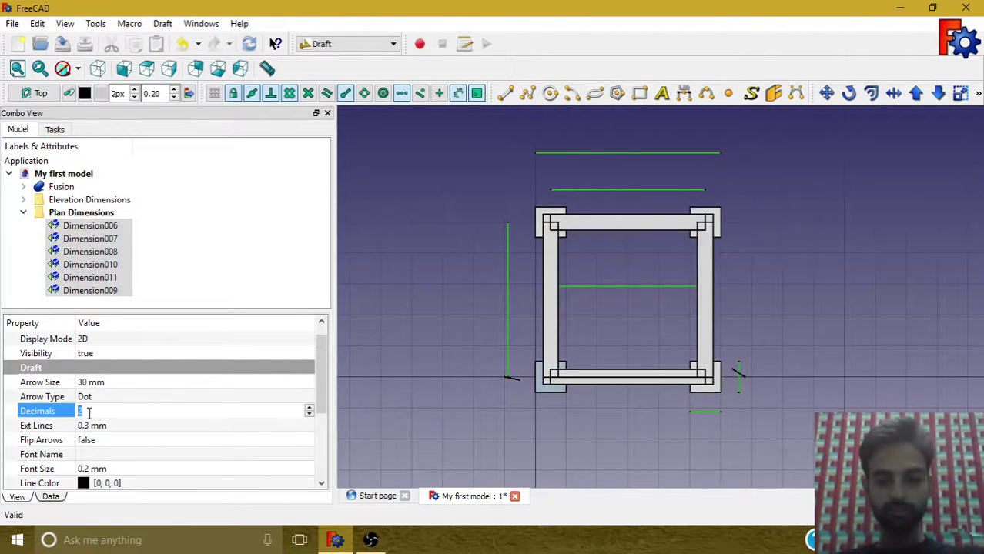
Set the plan dimensions' extension lines to 500 mm and their font size to 250 mm
left_click(87, 428)
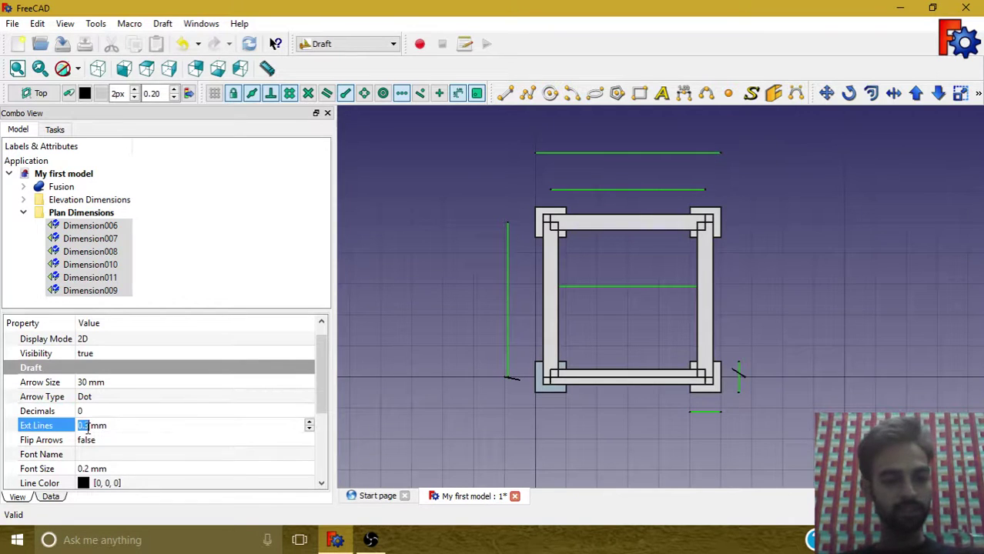
type("500")
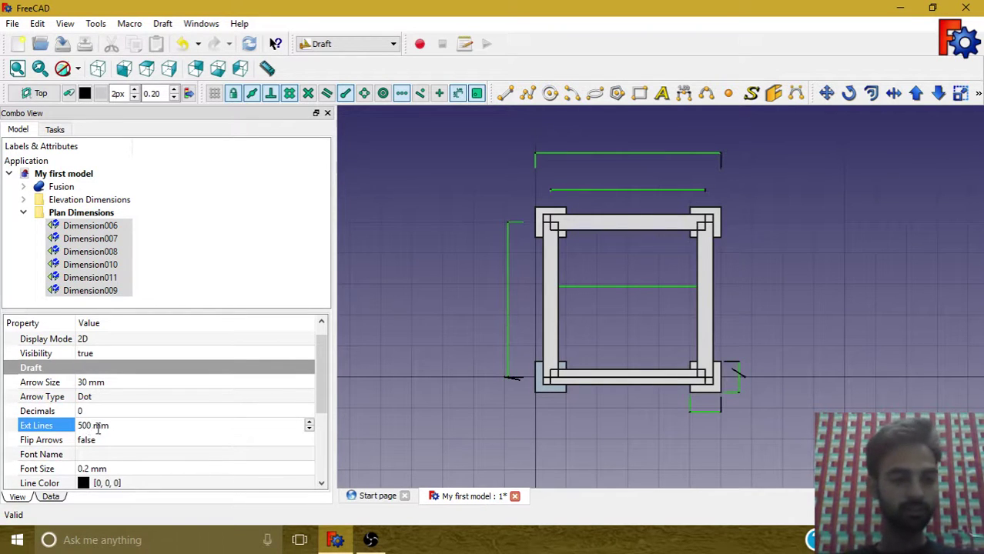
left_click(81, 469)
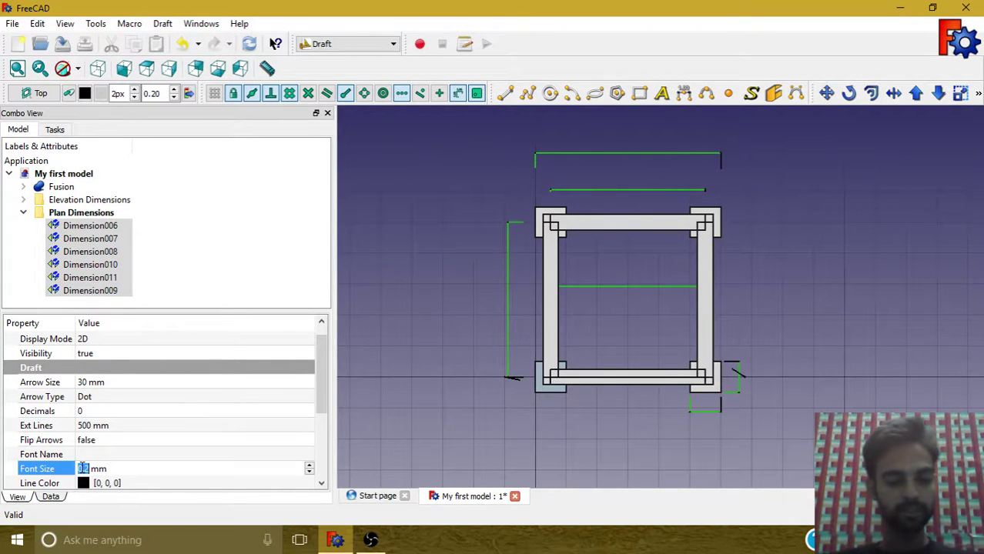
type("200")
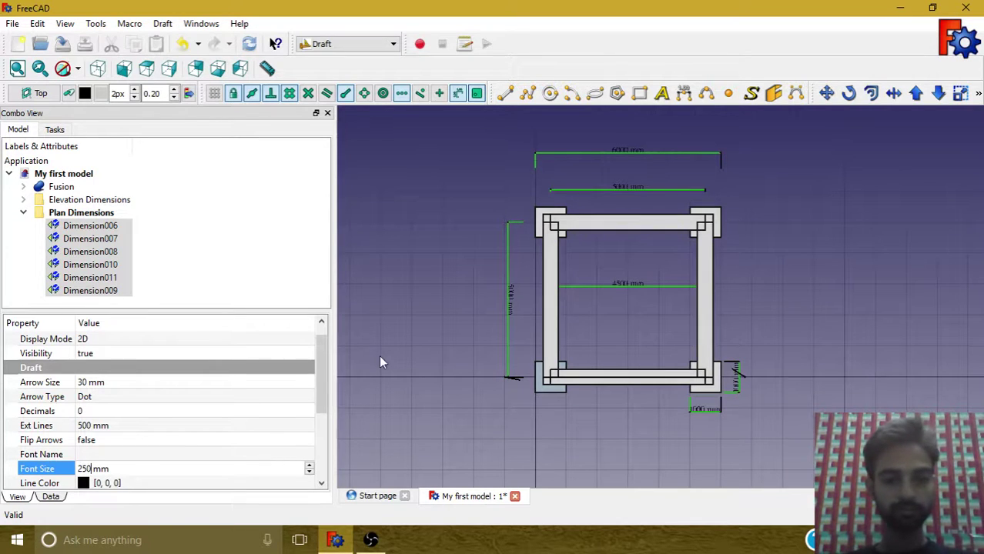
Set the line width of the plan dimensions to 1, then deselect them and collapse their group
left_click_drag(321, 372, 317, 440)
left_click(81, 385)
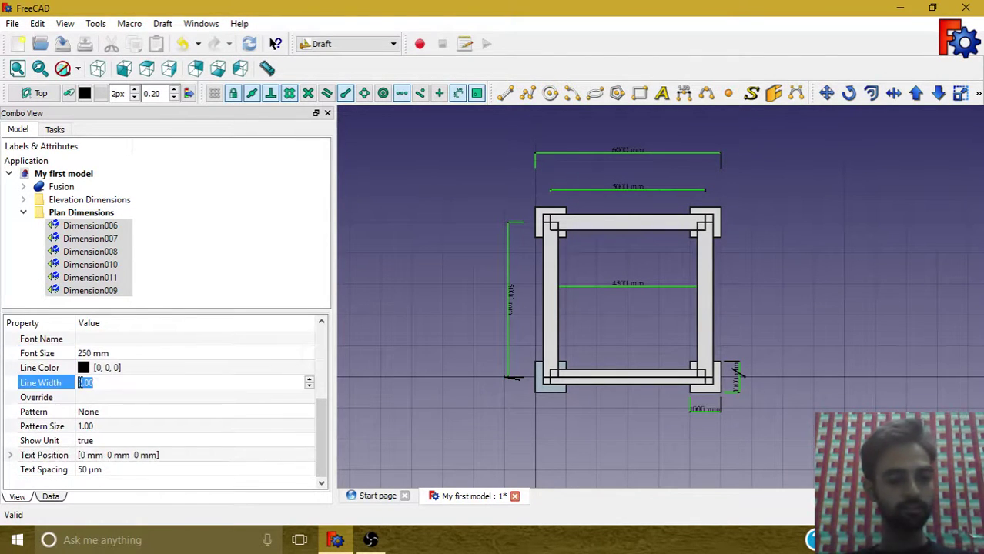
type("1")
key("Return")
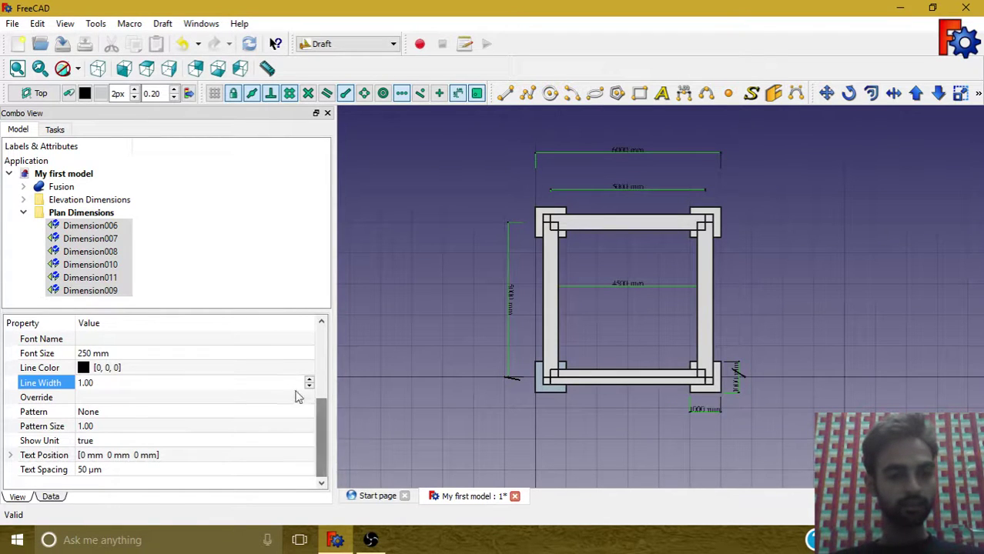
left_click(262, 279)
left_click(23, 214)
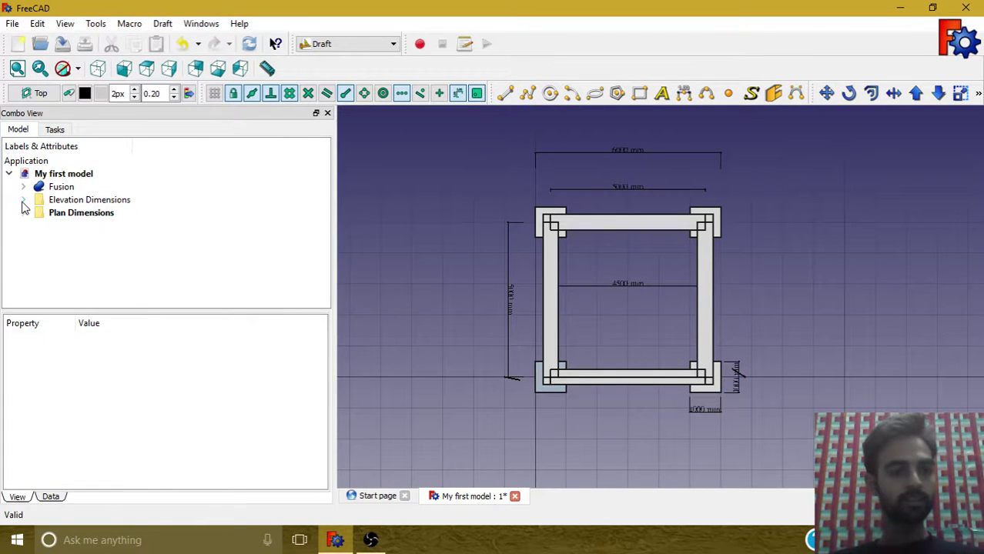
Set the line width of all six dimensions in the Elevation Dimensions group to 1 and collapse the group
left_click(24, 199)
left_click(77, 214)
left_click_drag(78, 225, 86, 279)
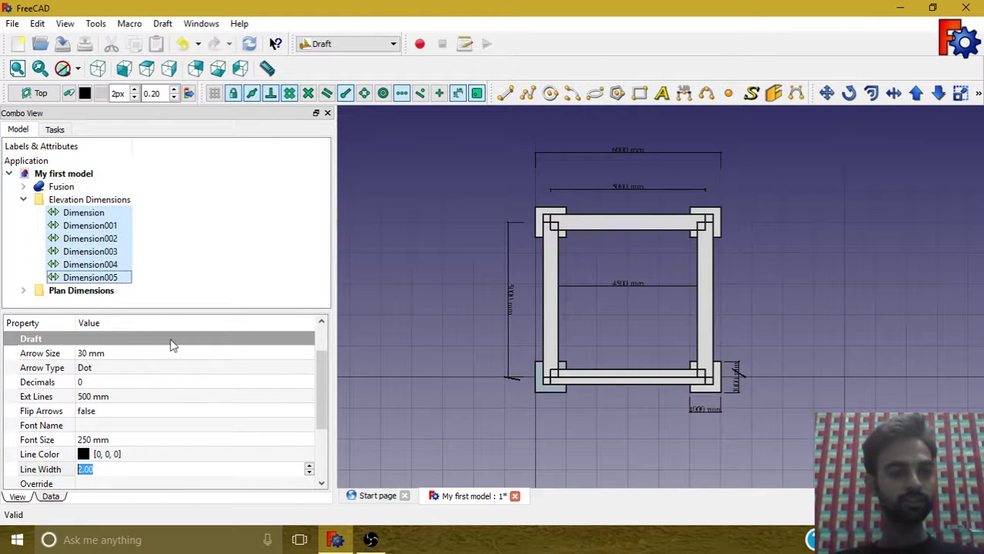
scroll(320, 406, "down", 1)
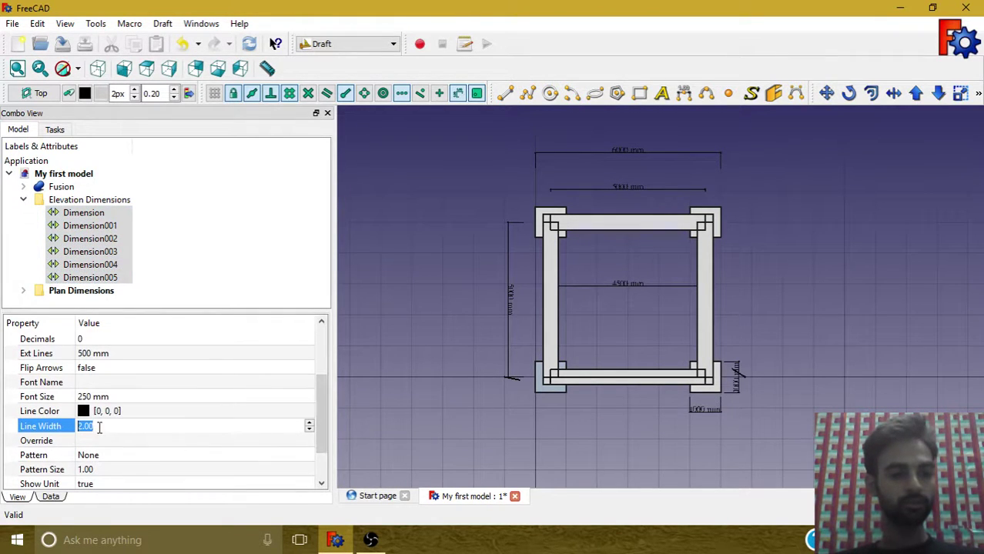
type("1")
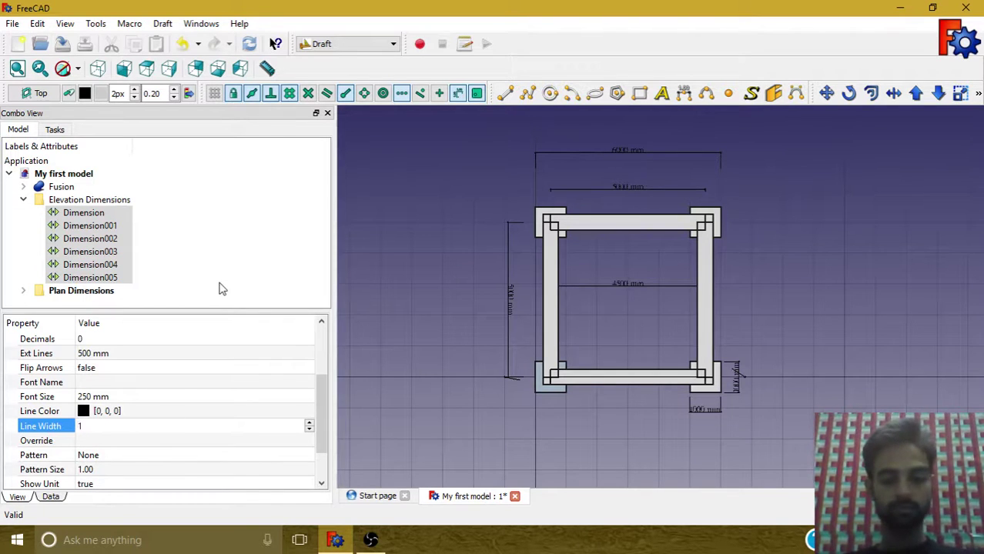
key("Return")
left_click(23, 199)
left_click(46, 255)
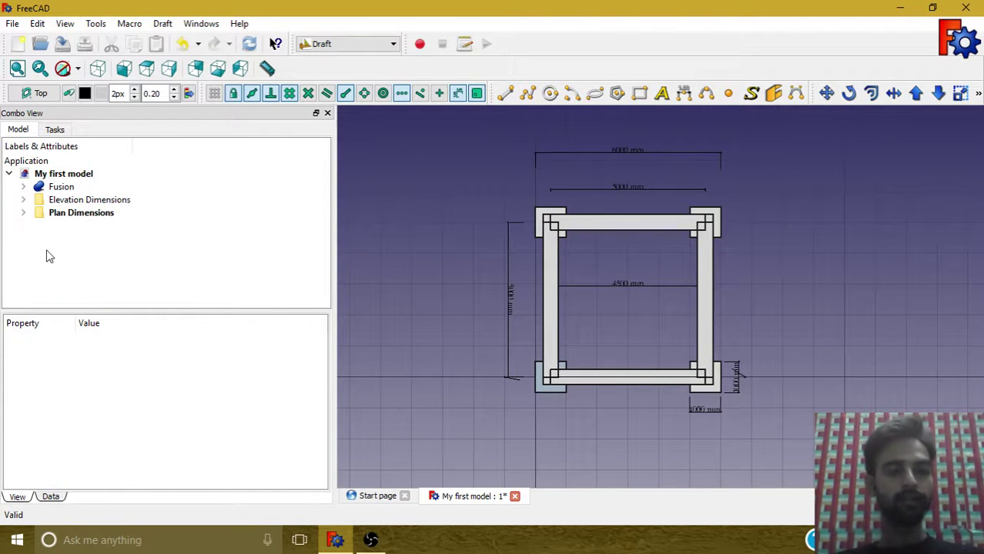
Switch to the Drawing workbench
middle_click_drag(362, 304, 820, 289)
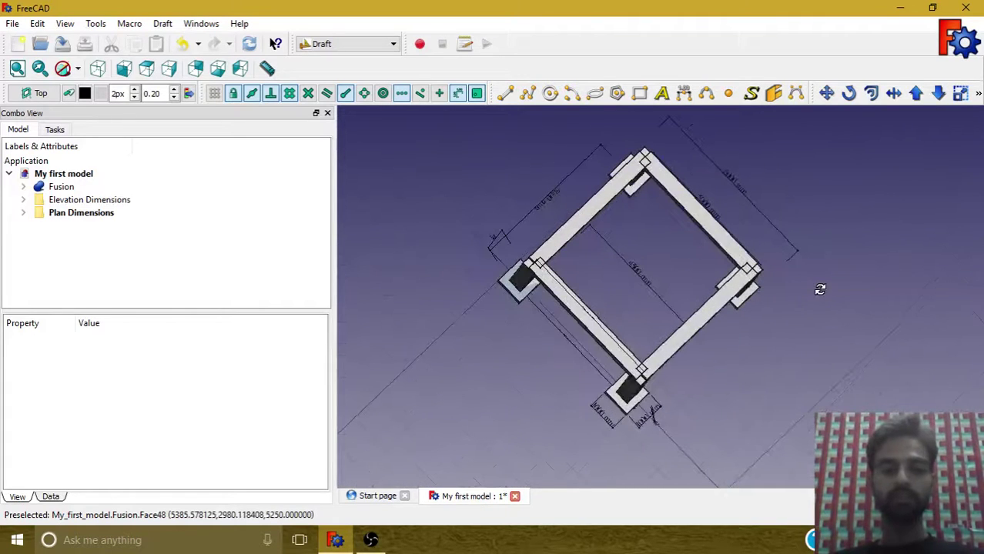
left_click(347, 43)
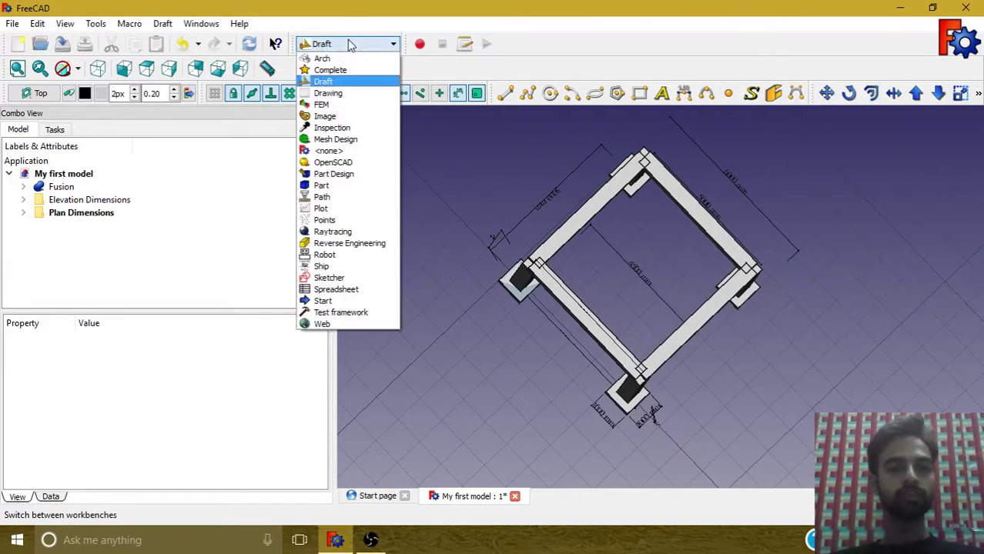
left_click(342, 94)
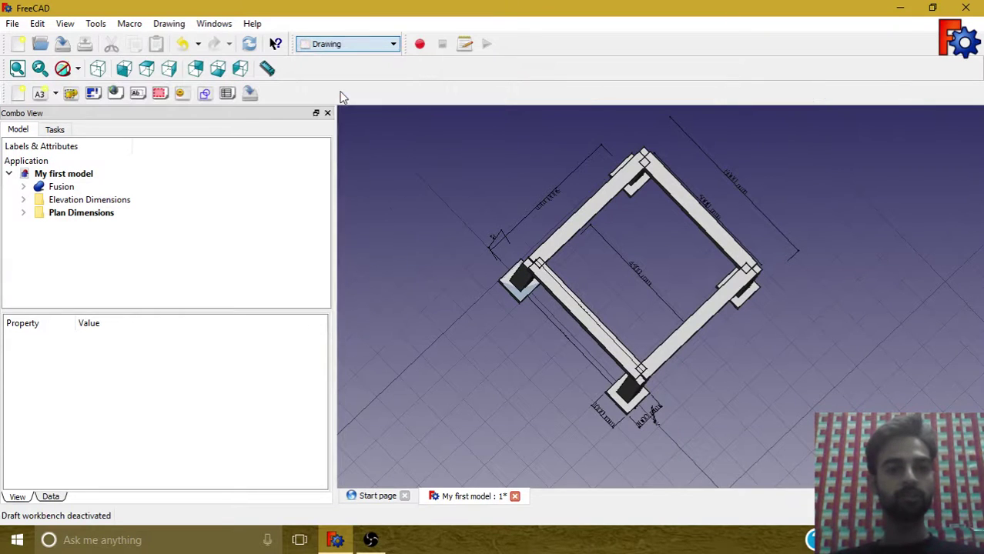
Insert a new A3 landscape drawing page and open it for viewing
left_click(55, 93)
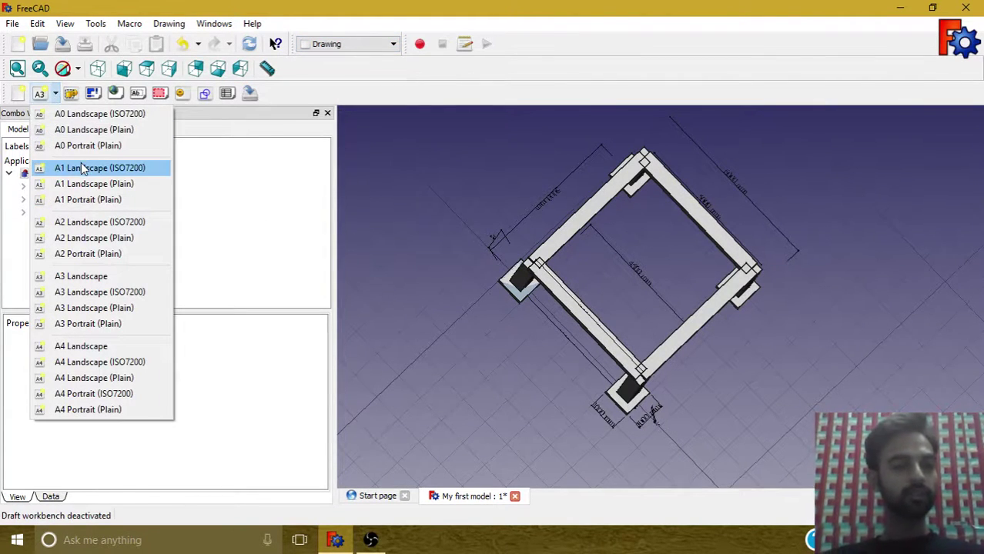
left_click(56, 97)
left_click(39, 93)
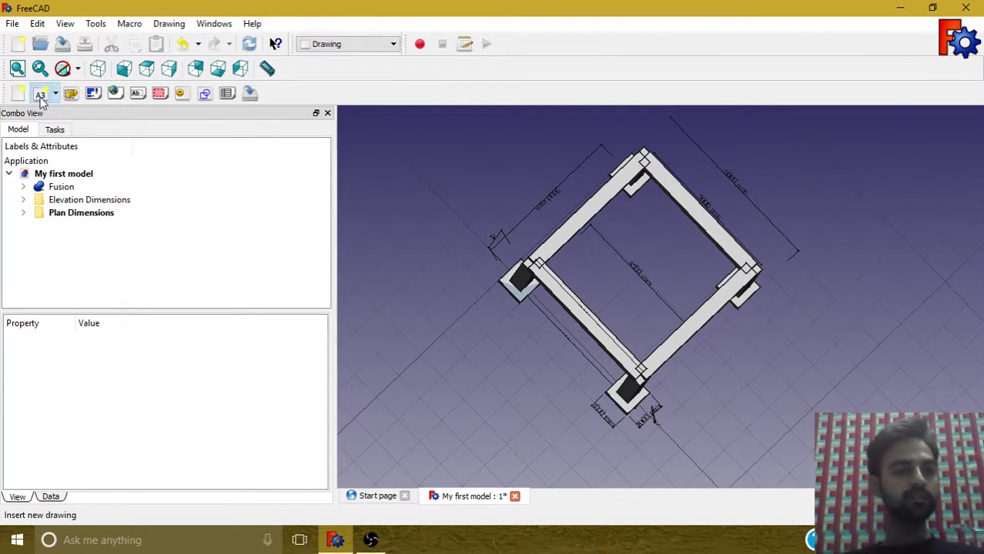
left_click(69, 227)
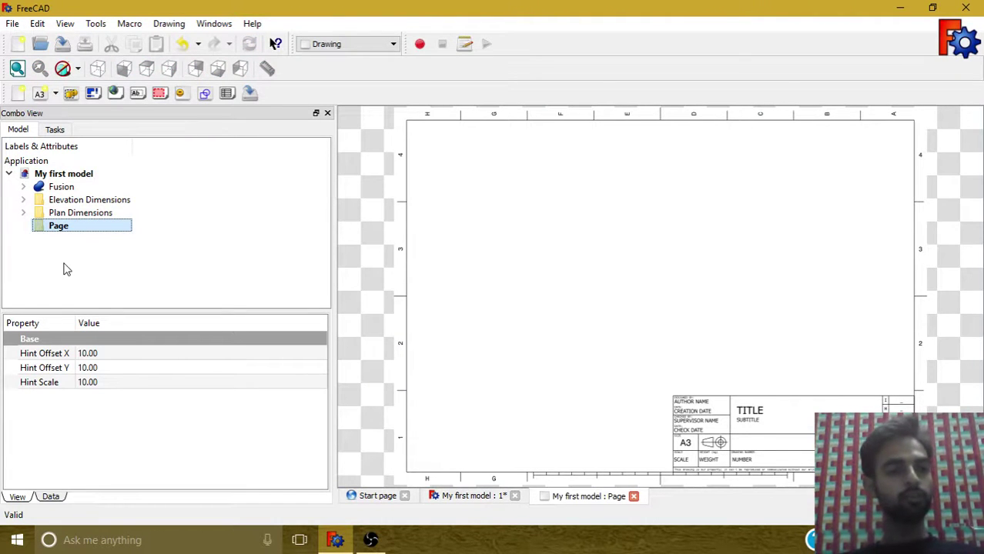
Start an orthographic projection of Fusion on the page, using First Angle projection viewed from Y -ve
left_click(55, 190)
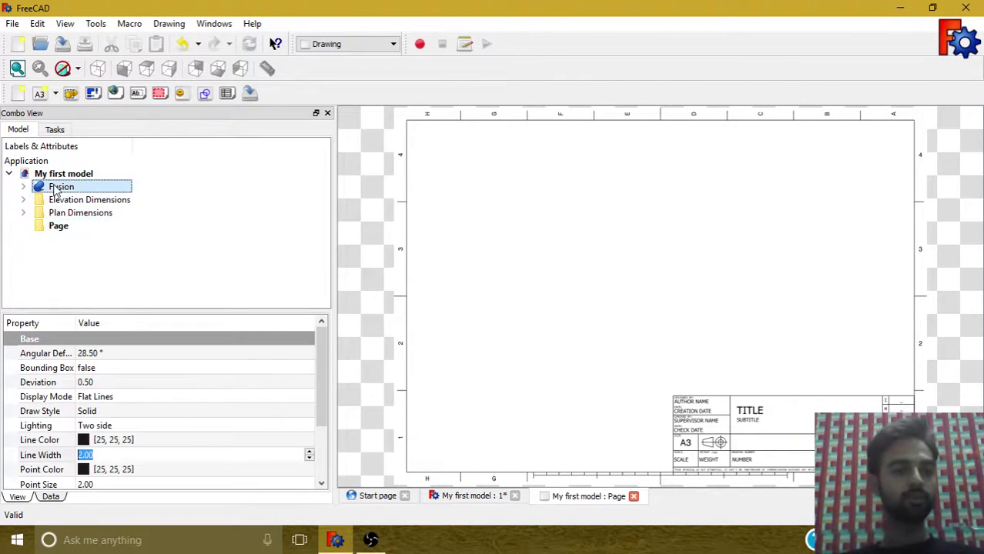
left_click(92, 96)
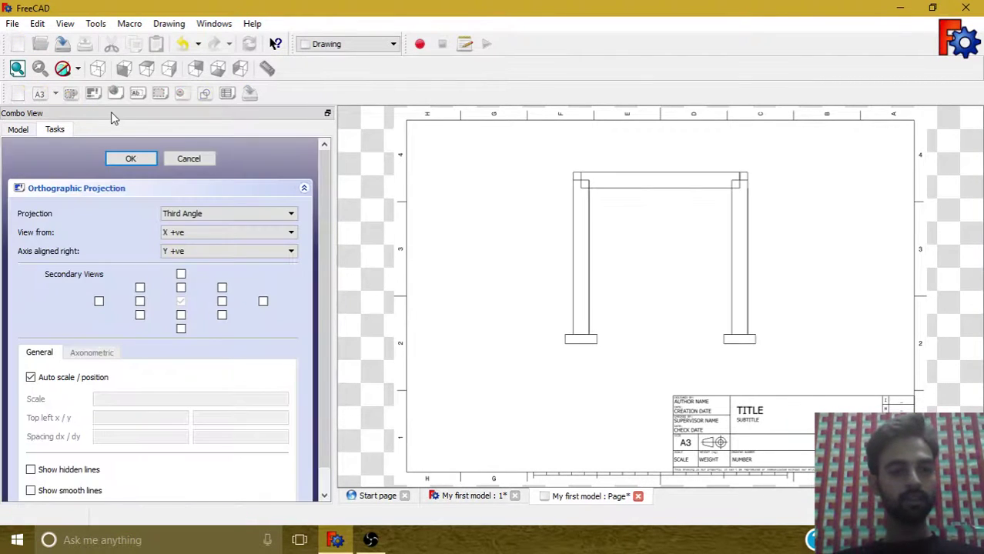
left_click(202, 214)
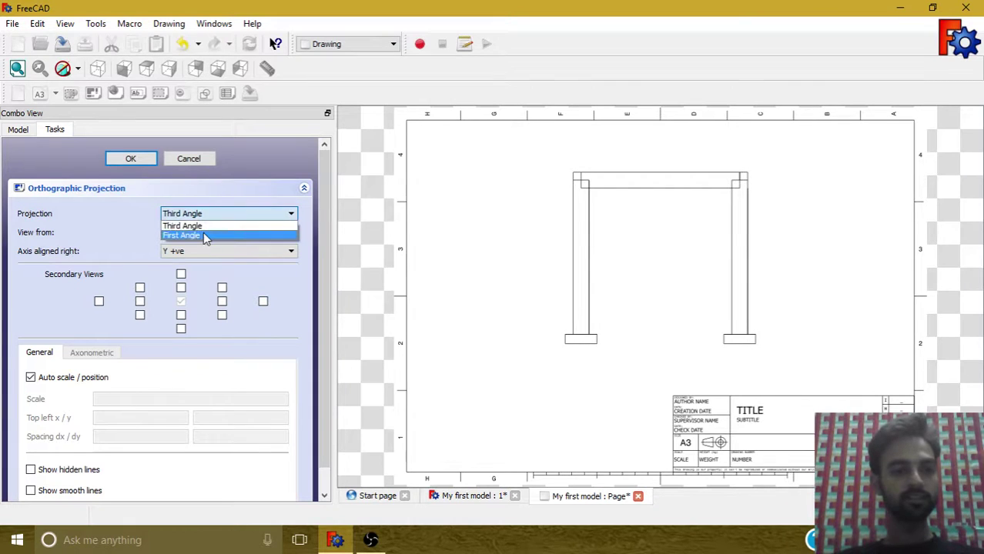
left_click(203, 234)
left_click(203, 232)
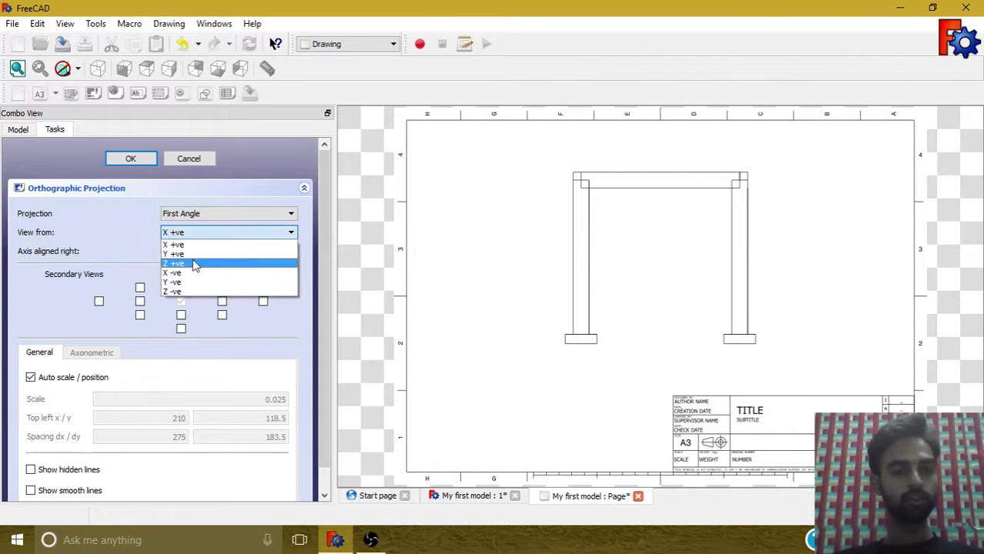
left_click(187, 282)
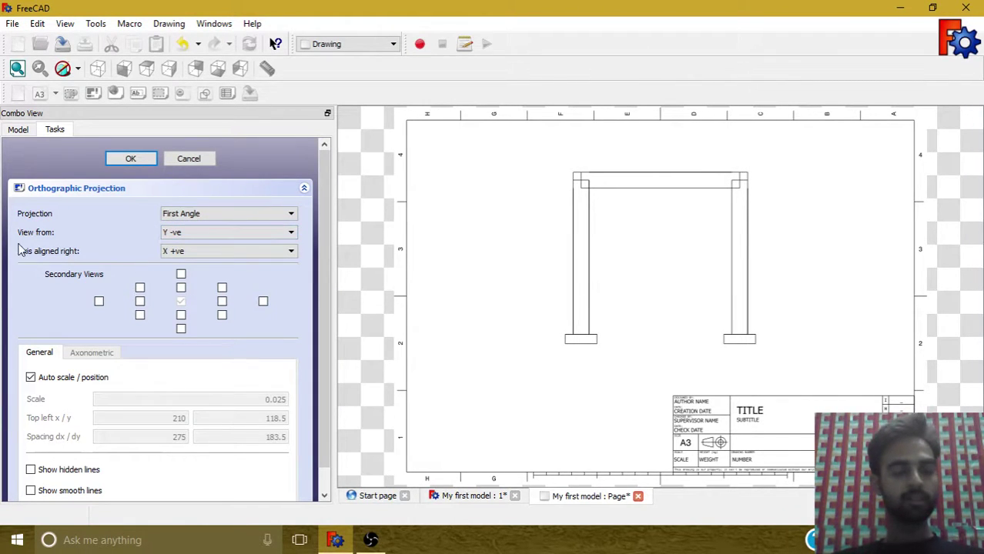
left_click(140, 290)
left_click(141, 288)
left_click(99, 301)
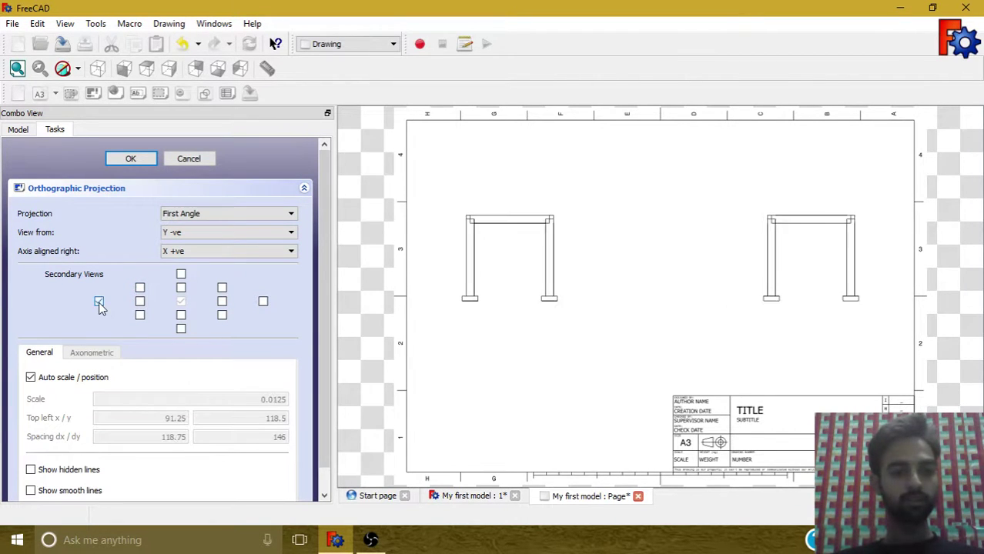
left_click(98, 301)
left_click(181, 329)
left_click(181, 329)
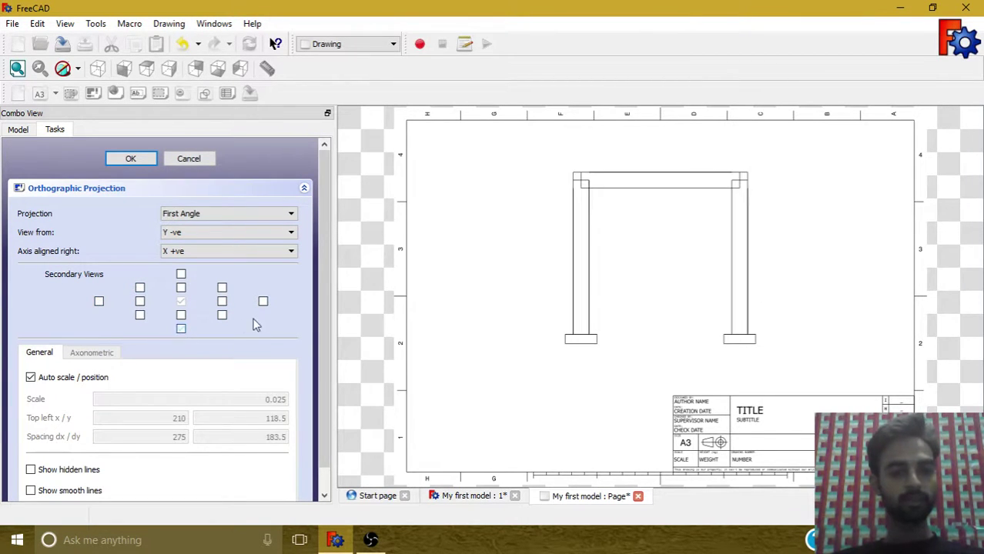
left_click(262, 301)
left_click(262, 301)
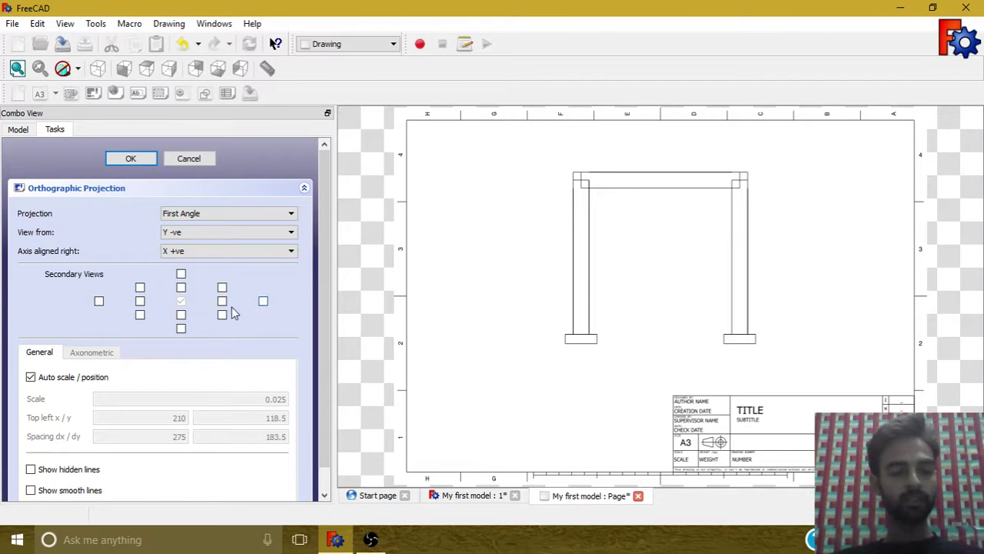
Add the secondary view directly below the main view, keep automatic scale and position, and accept the orthographic projection
left_click(181, 315)
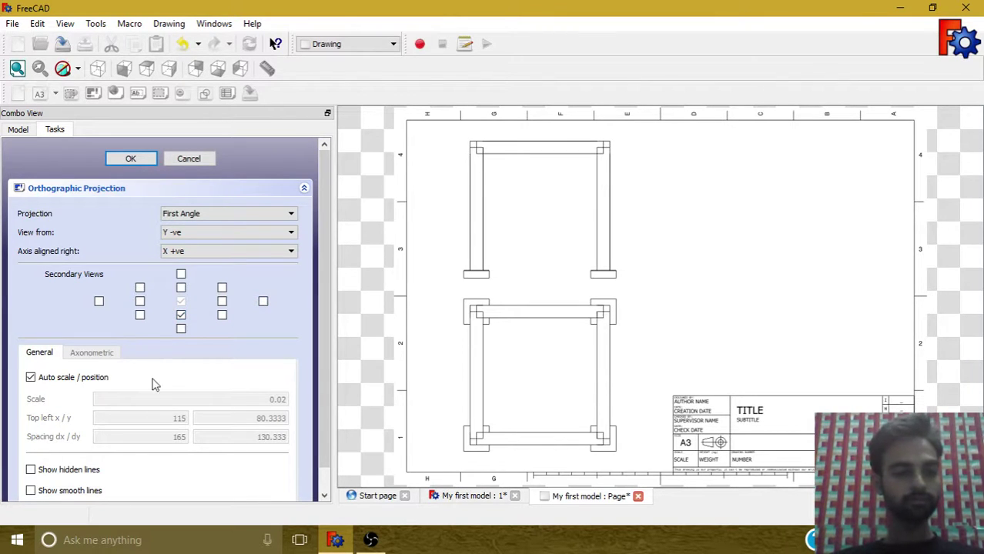
scroll(317, 403, "down", 1)
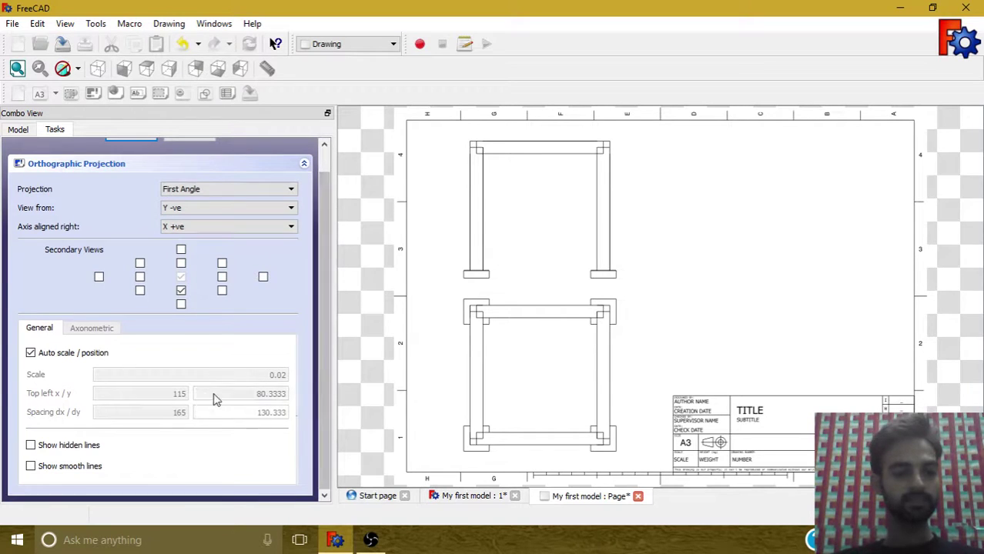
scroll(322, 406, "up", 1)
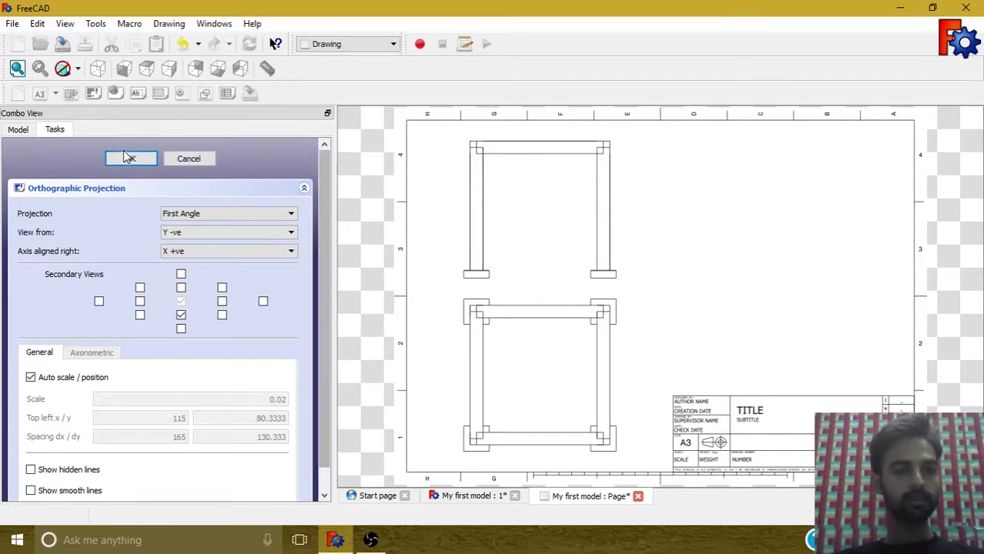
left_click(129, 158)
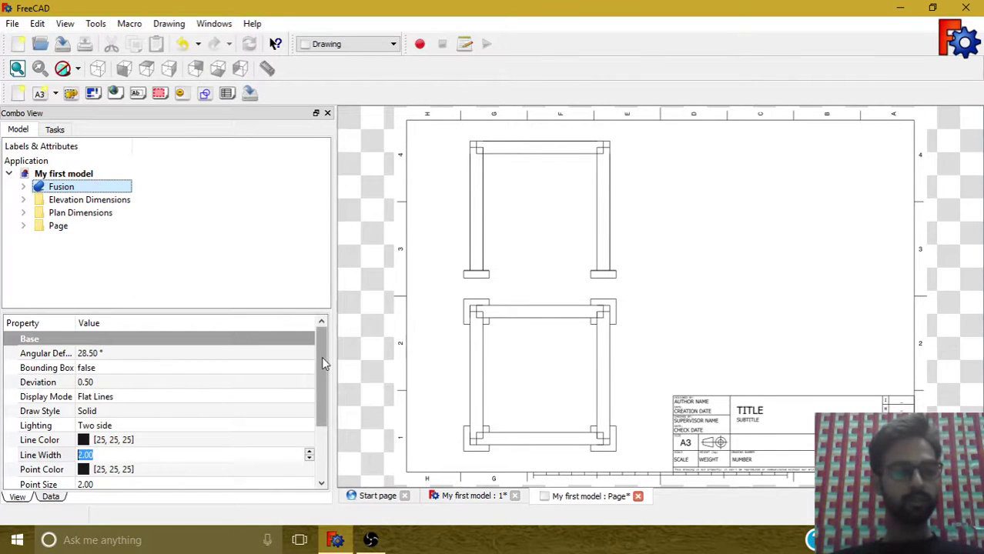
Expand the Page group and rename the Ortho_0_0 view as Elevation View
left_click(60, 238)
left_click(57, 227)
left_click(23, 226)
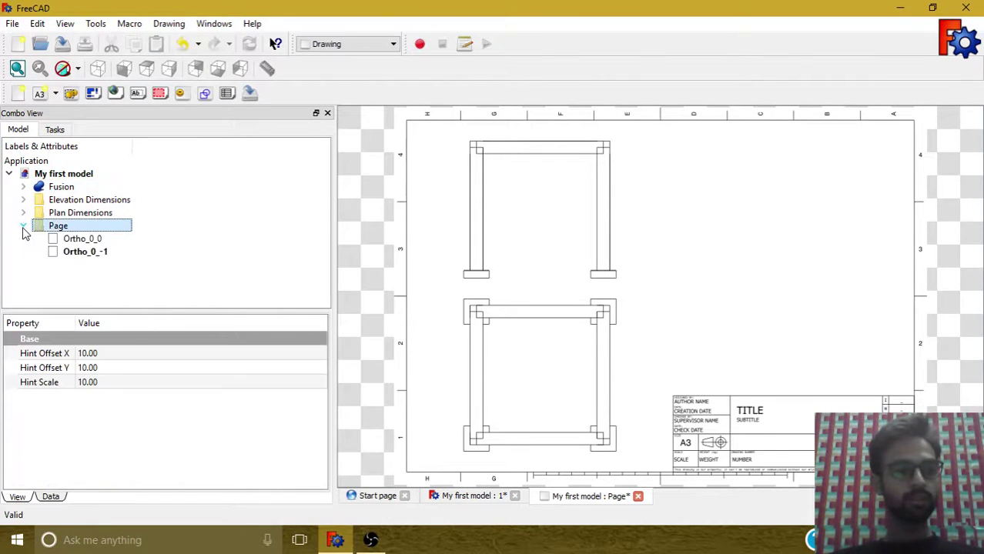
left_click(75, 241)
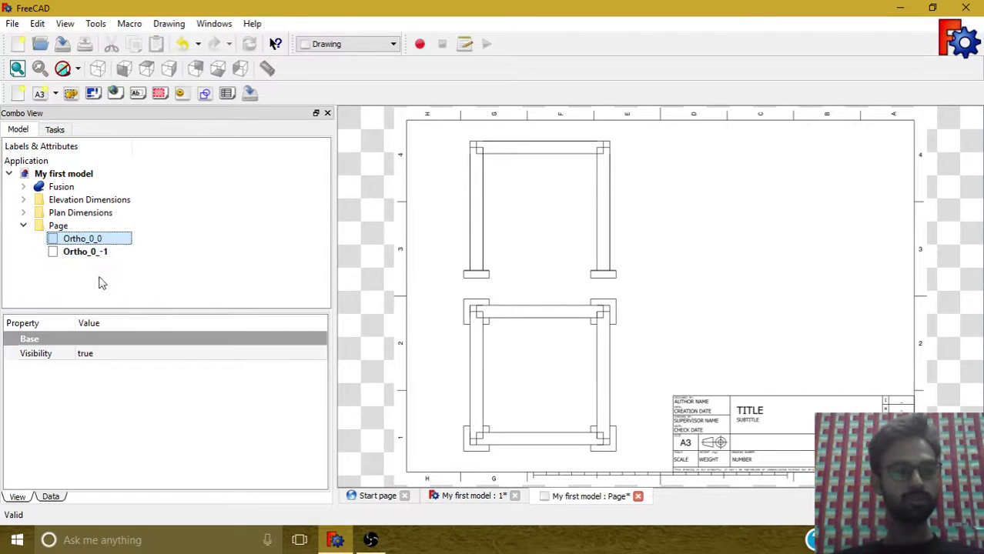
right_click(68, 242)
left_click(104, 425)
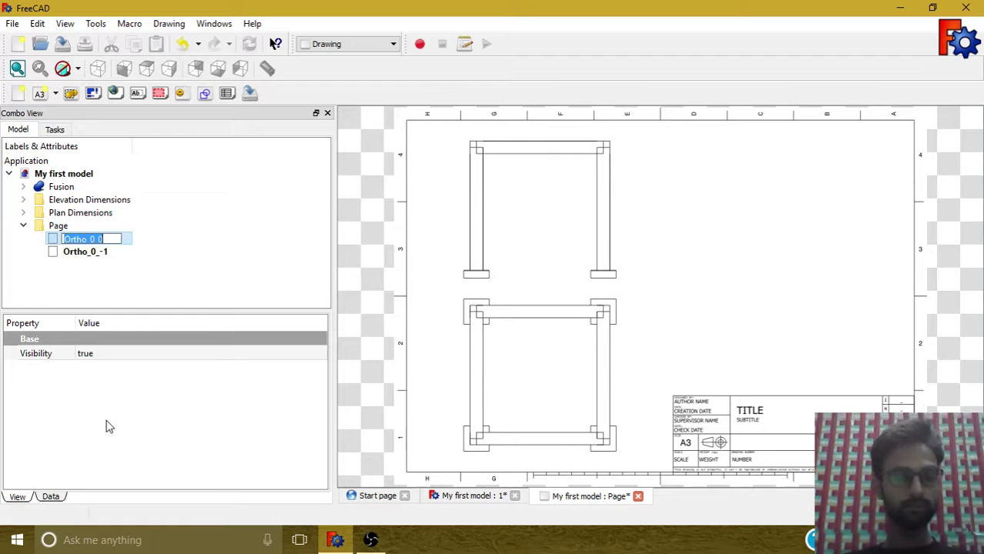
type("Ele")
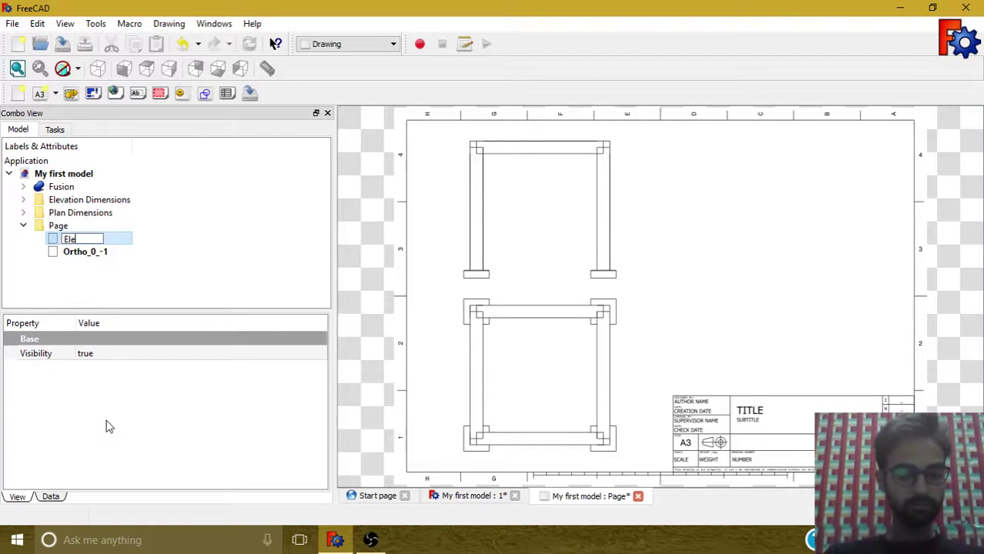
type("vatio")
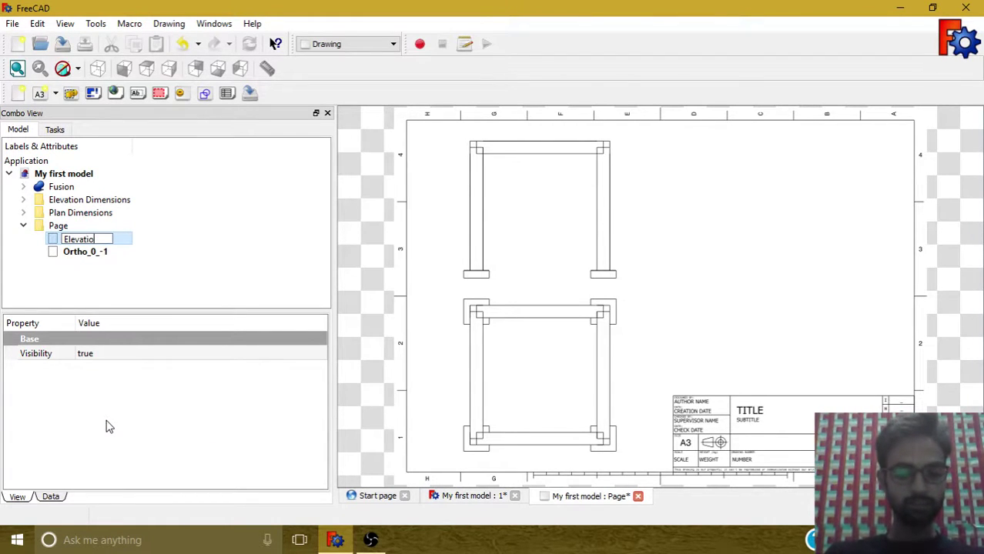
type("n View")
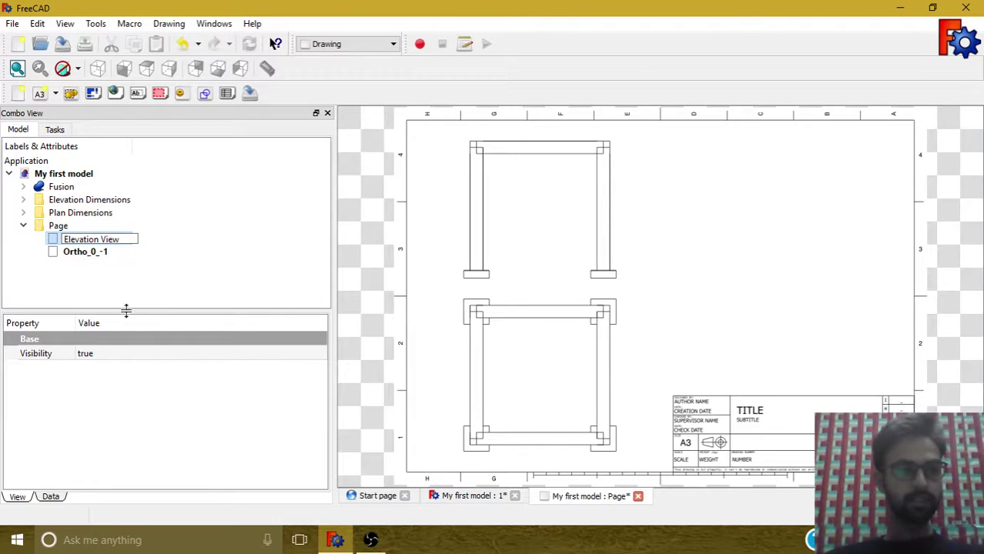
Rename the Ortho_0_-1 view as Plan View
left_click(88, 254)
right_click(89, 255)
left_click(147, 434)
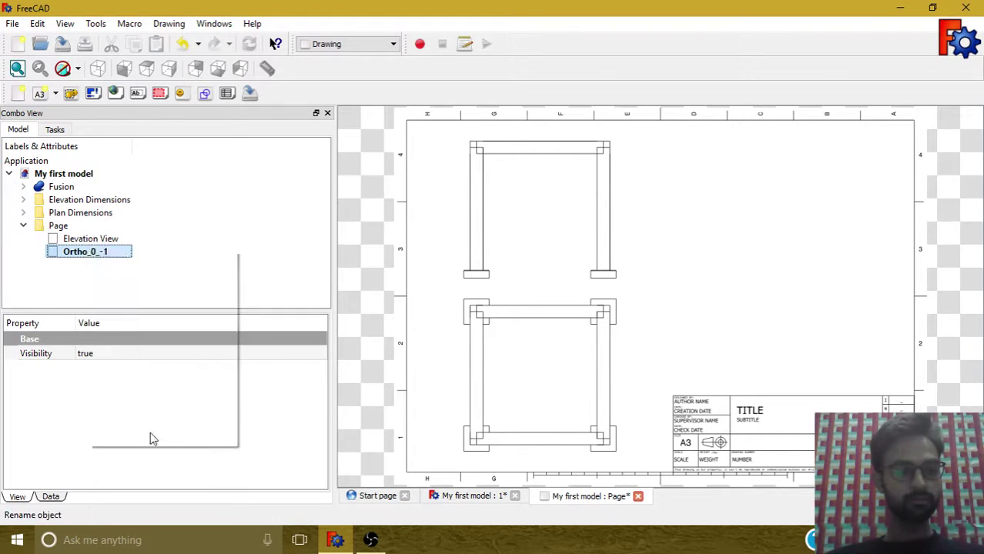
type("Pla")
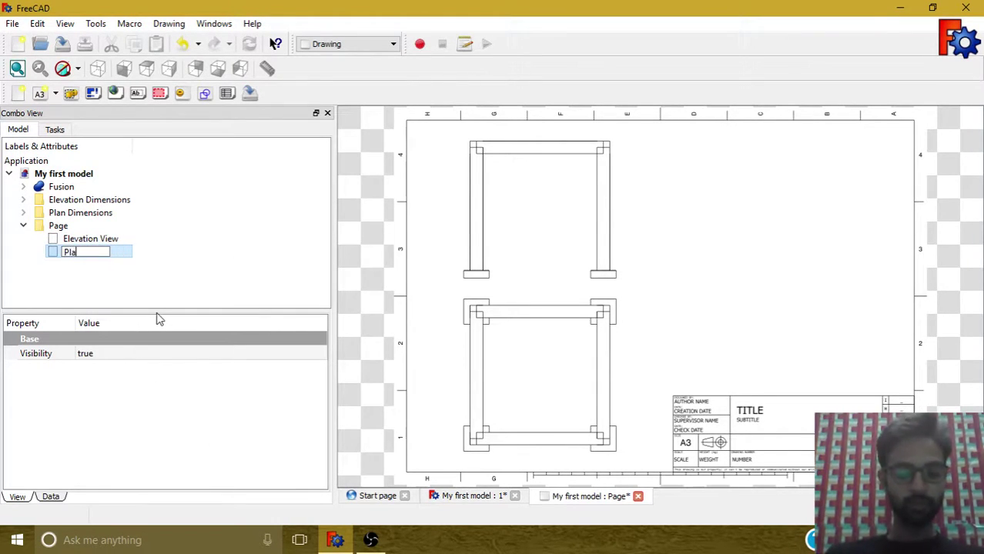
type("n View")
key("Return")
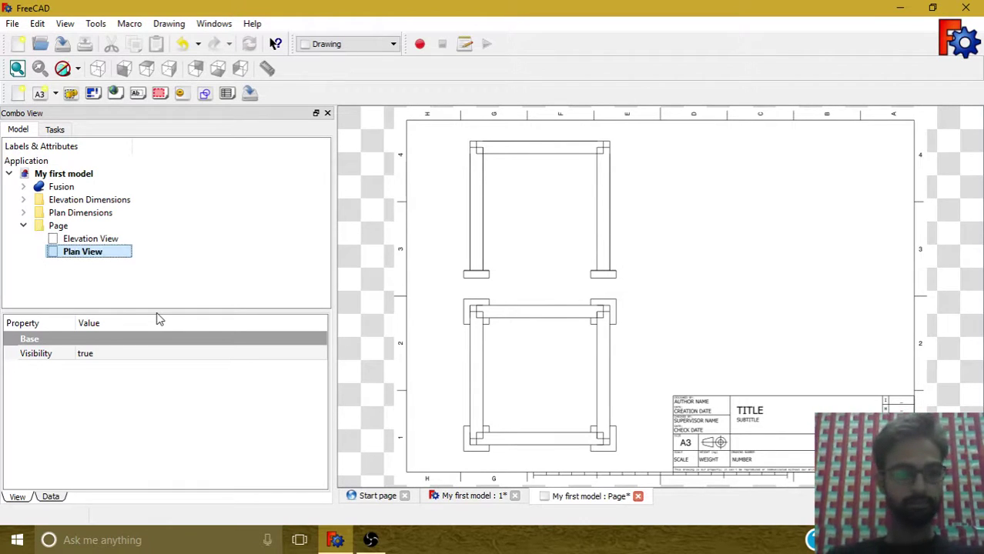
Set the X position of Elevation View to 50 in its data properties
left_click(78, 243)
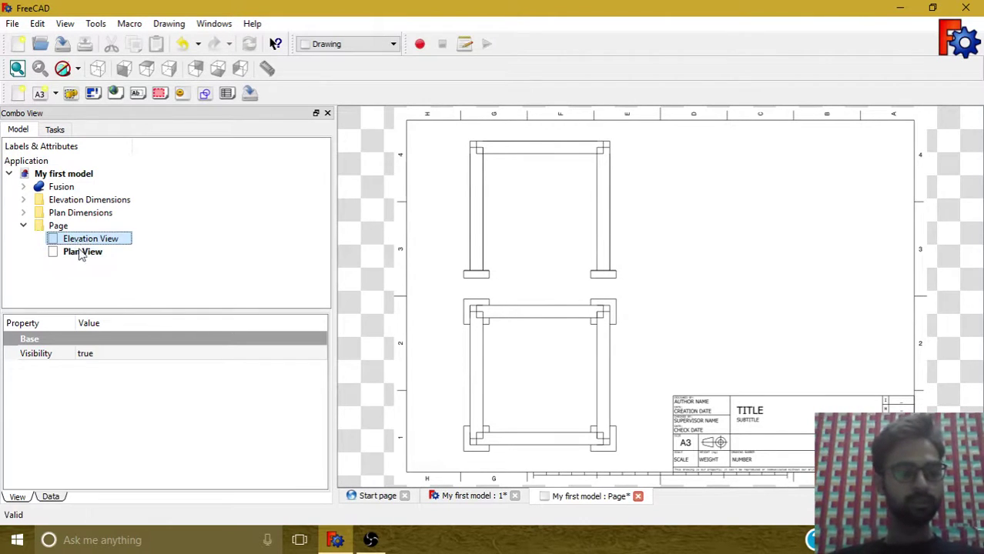
left_click(57, 497)
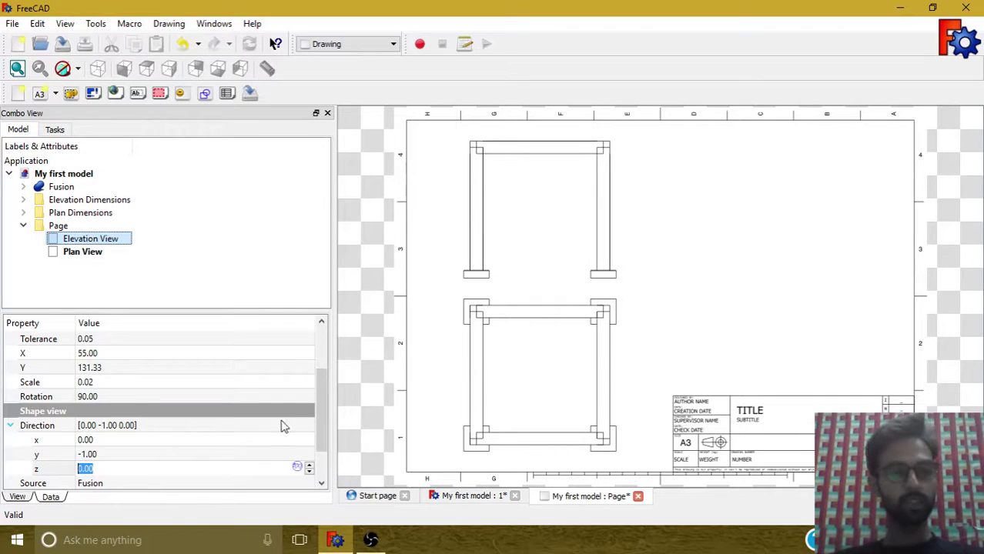
mouse_move(323, 400)
left_mouse_down()
mouse_move(323, 373)
mouse_move(322, 382)
left_mouse_up()
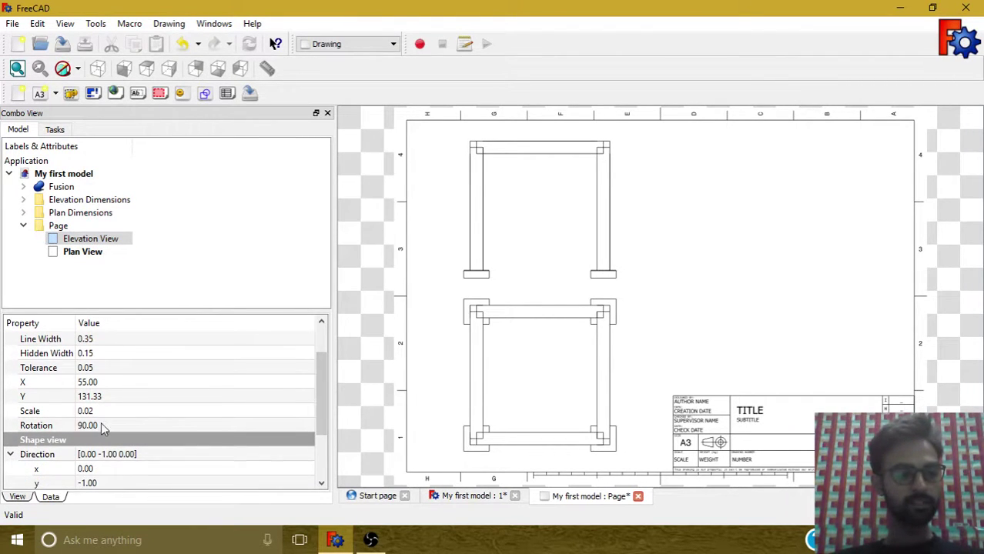
left_click(88, 384)
type("50")
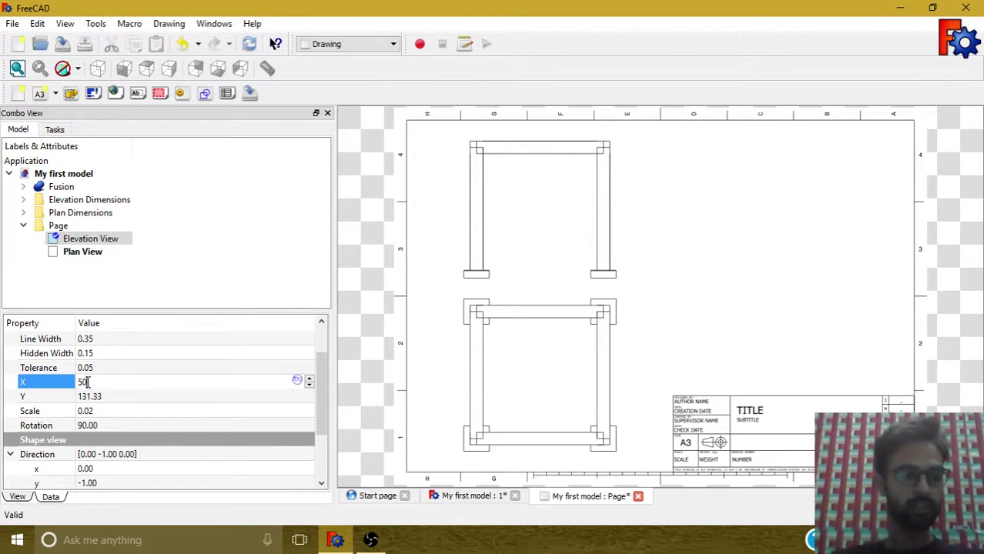
Try a Y position of 100 for Elevation View
left_click(90, 394)
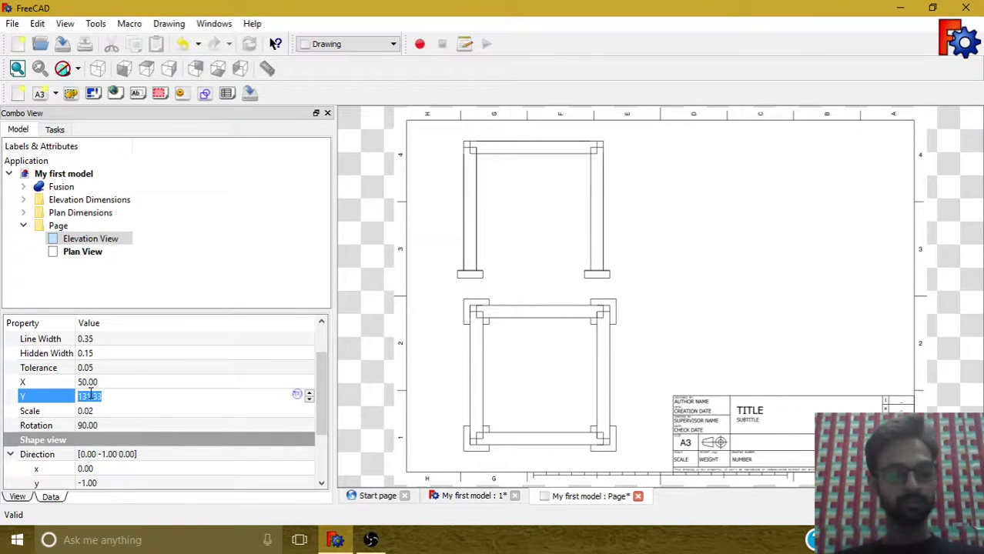
type("0")
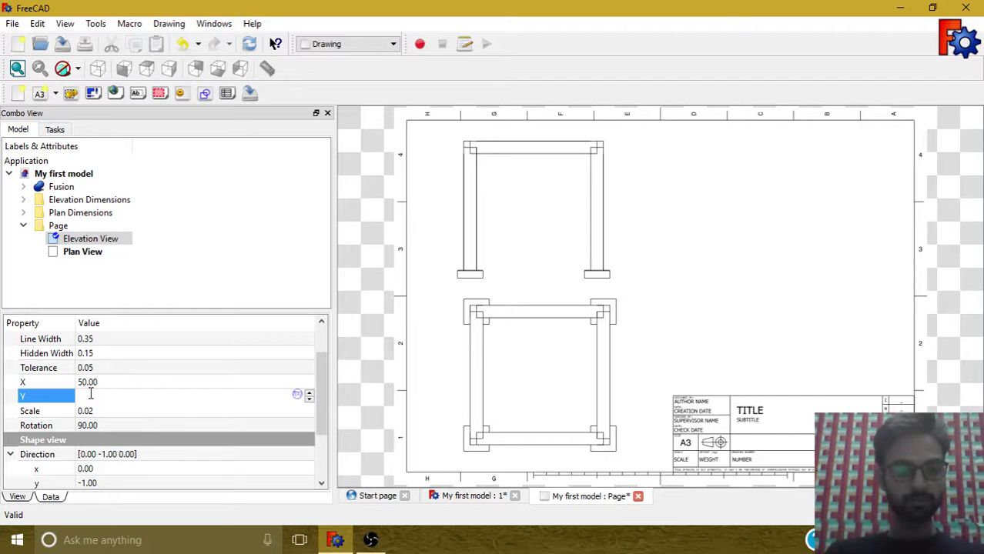
type("100")
key("Return")
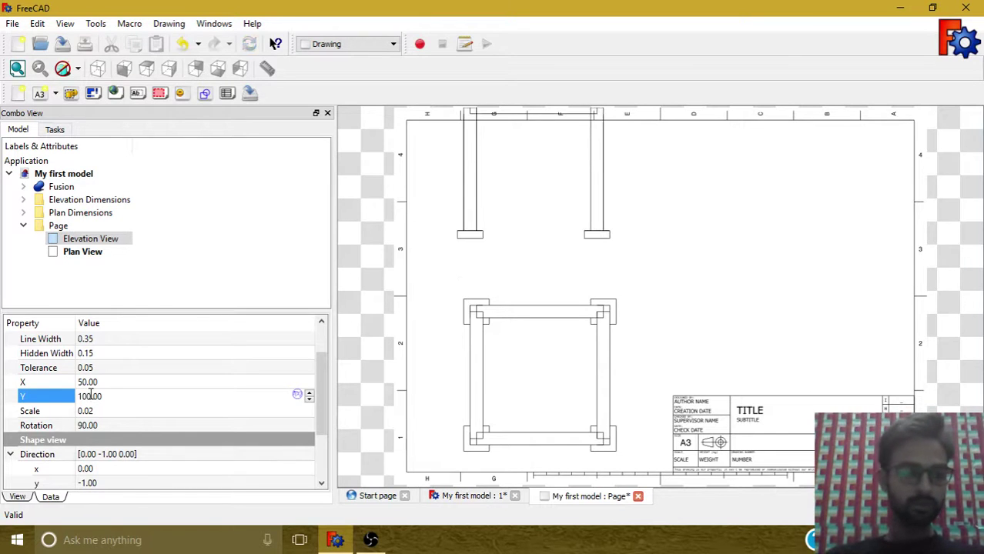
Set the Y position of Elevation View to 150
double_click(91, 395)
type("150")
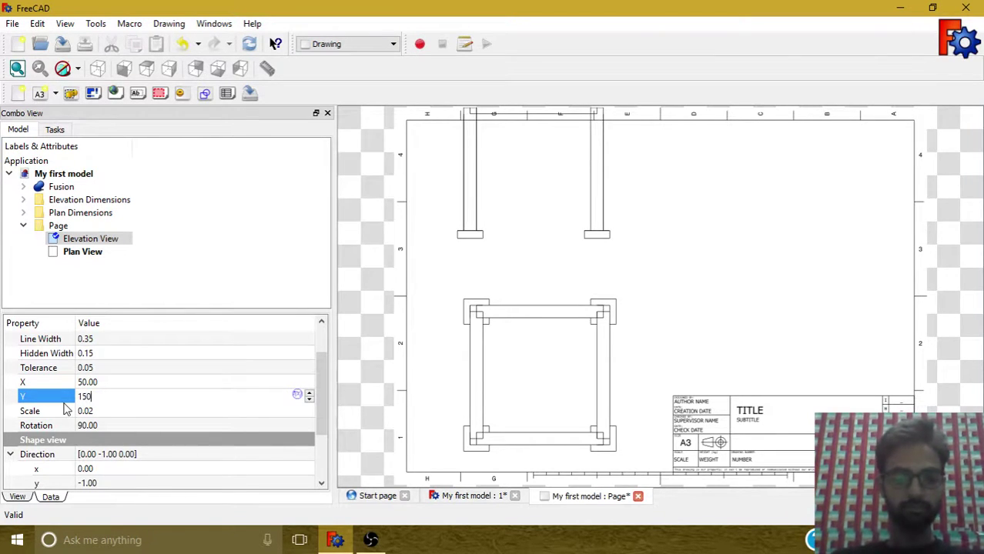
key("Return")
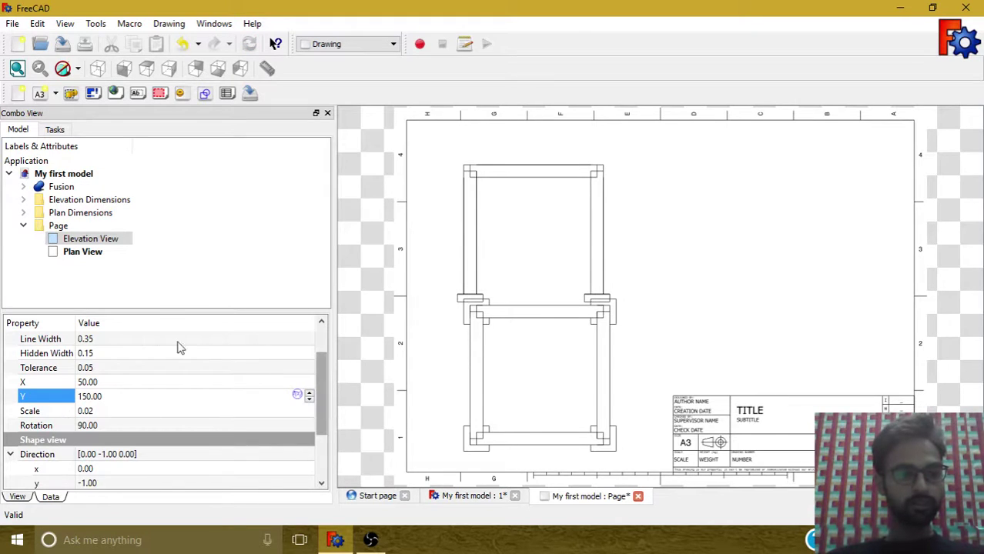
Move Plan View beside the elevation by setting its X position to 250 and its Y position to 150
left_click(90, 253)
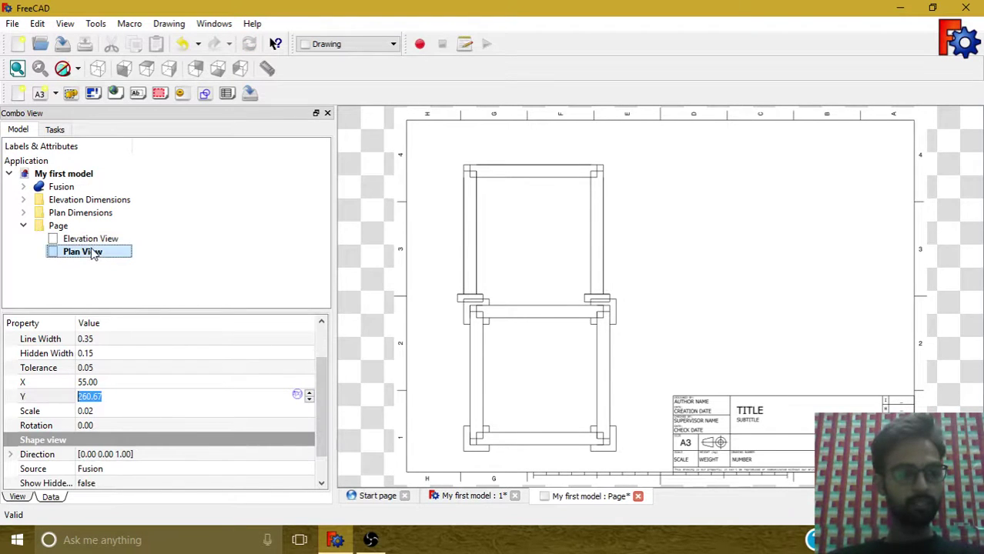
double_click(88, 383)
type("2")
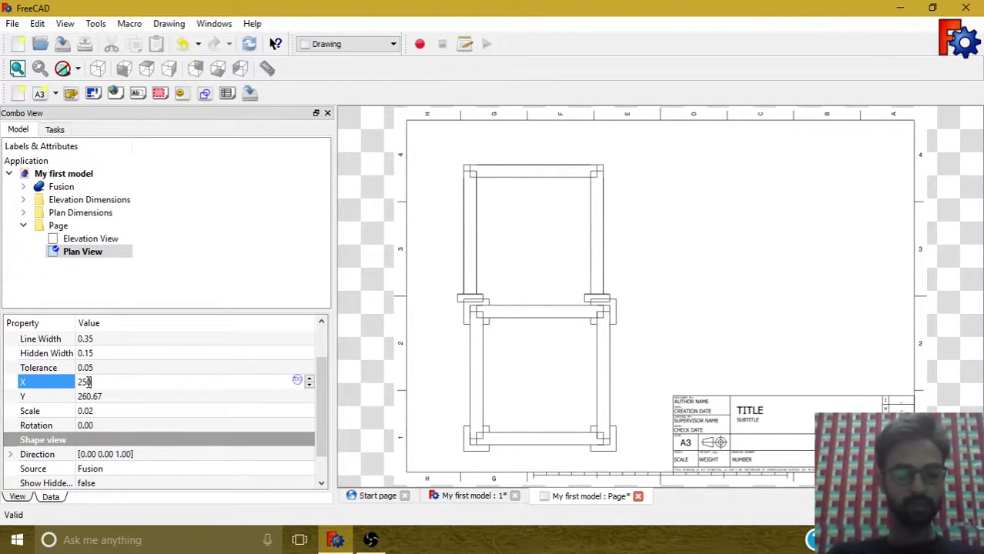
type("50")
double_click(106, 396)
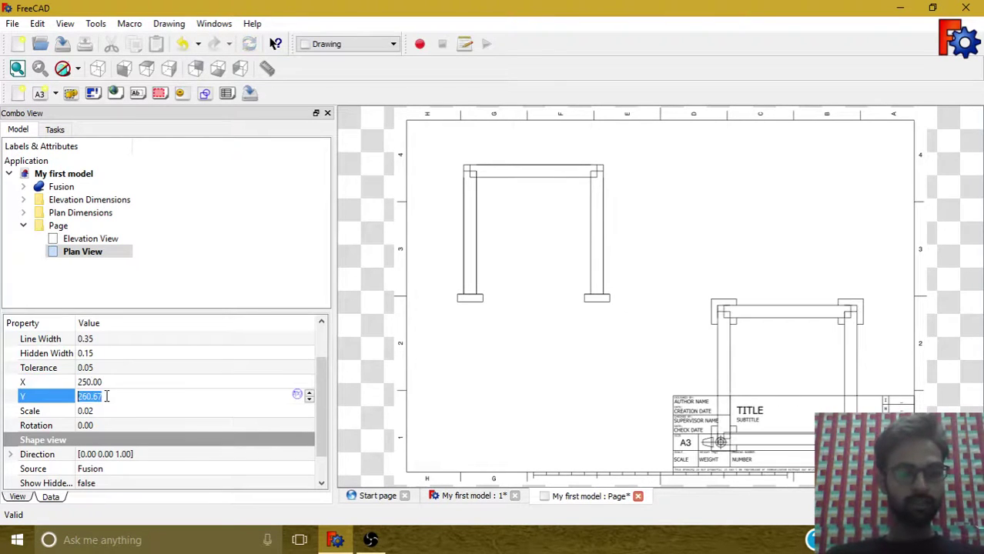
type("15")
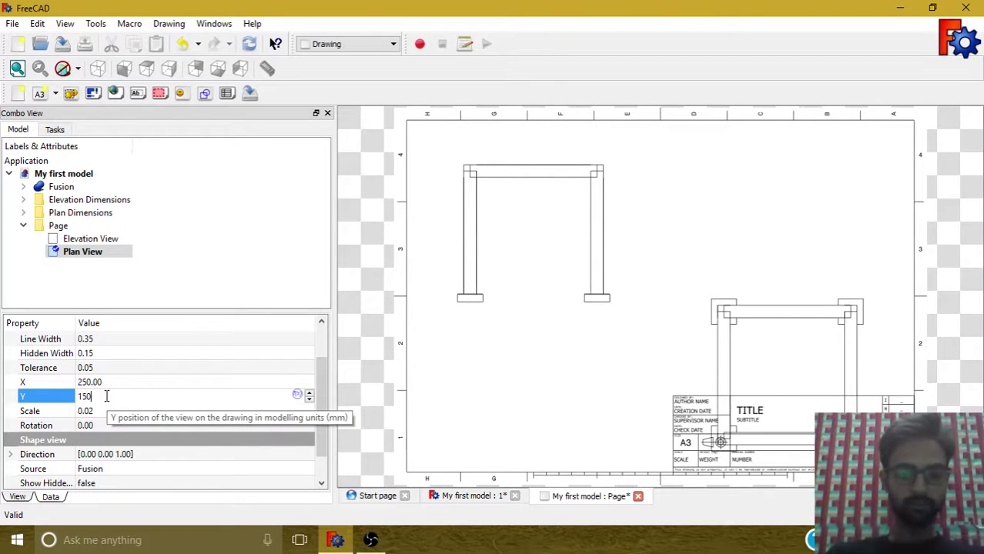
type("0")
key("Return")
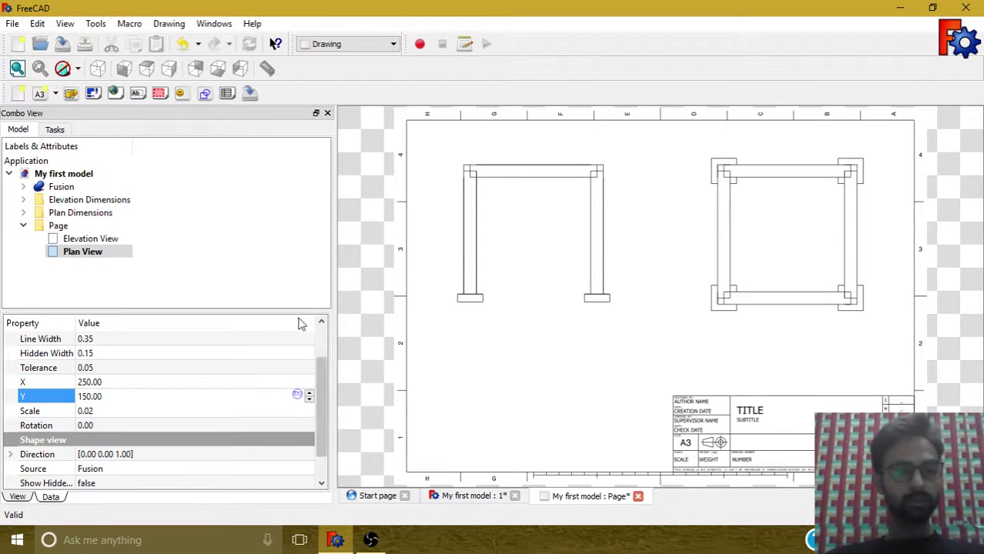
Insert the Elevation Dimensions group into the drawing page as a Draft view
left_click(195, 288)
left_click(24, 226)
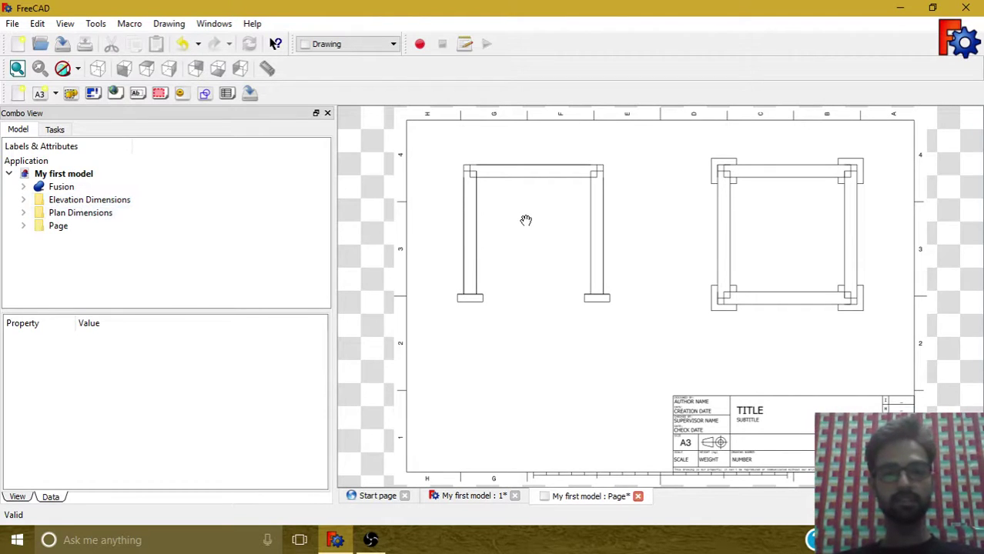
left_click(106, 202)
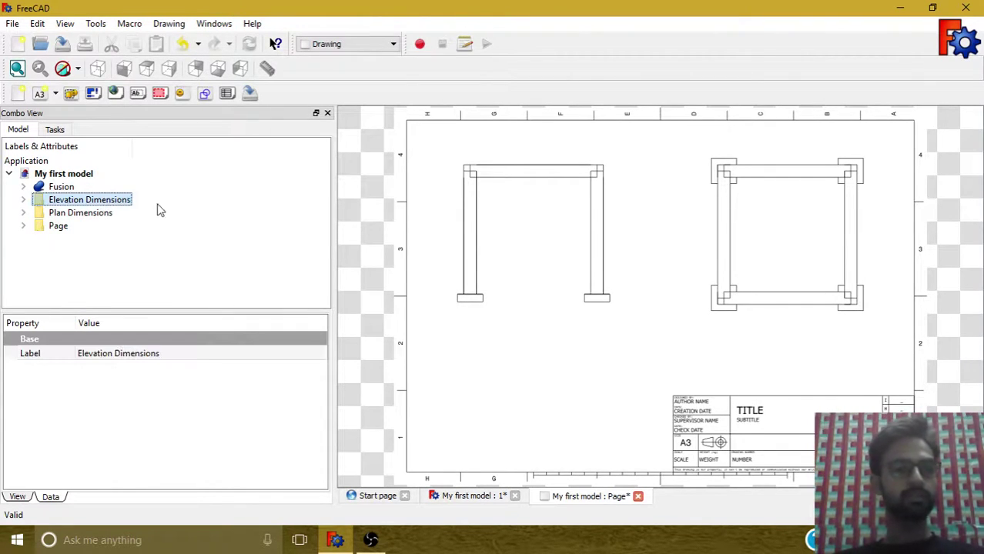
left_click(206, 96)
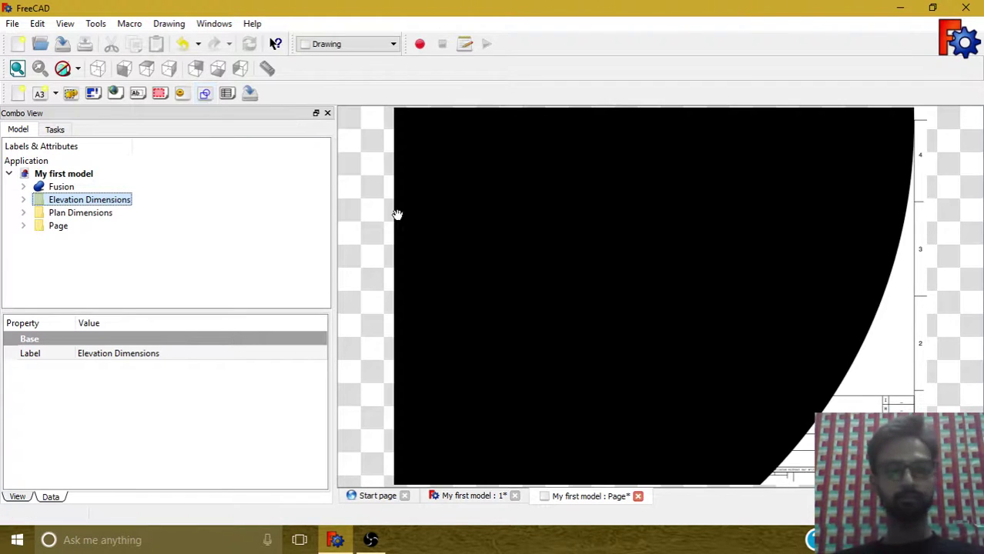
Rename the new view group under Page as Elevation Dimensions
left_click(58, 226)
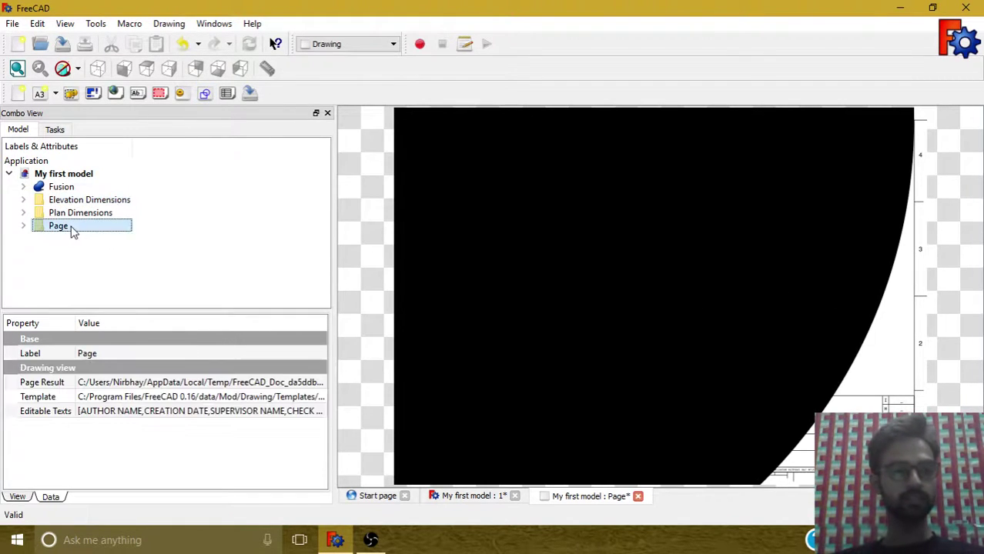
left_click(23, 226)
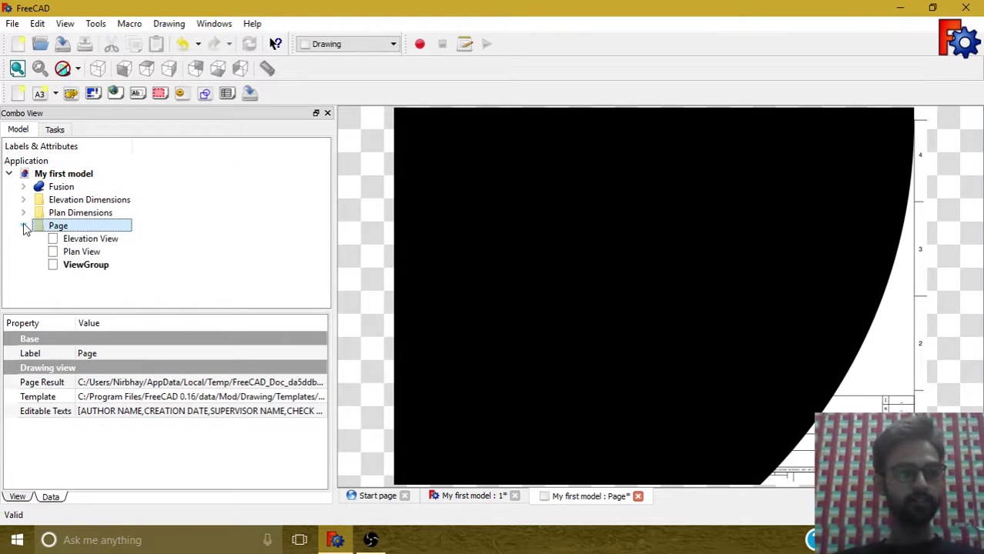
right_click(75, 265)
left_click(123, 448)
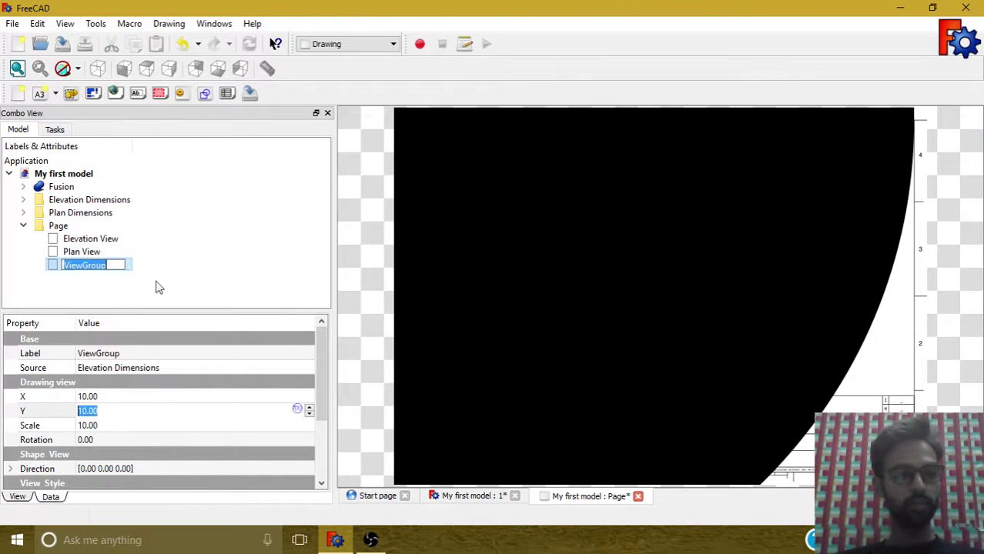
type("Ele")
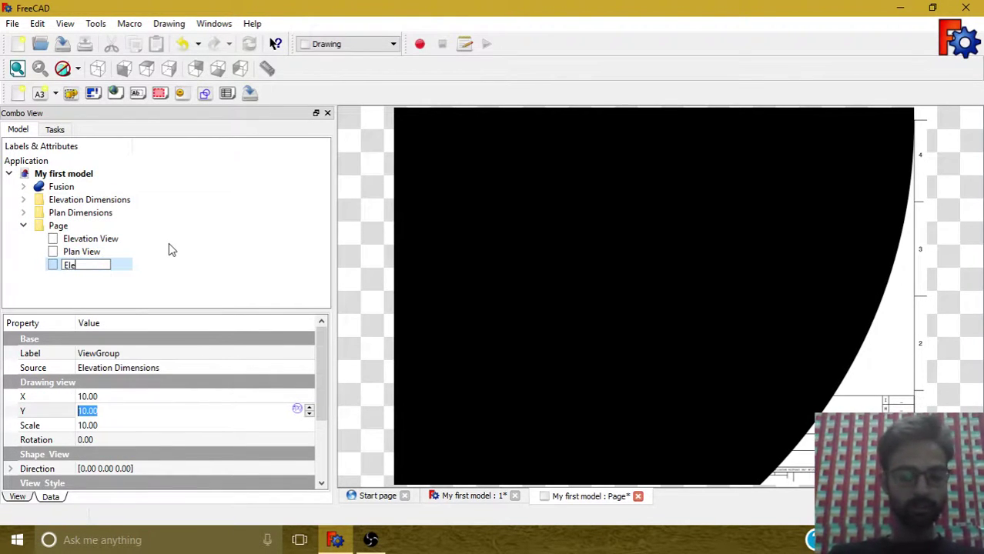
type("vation D")
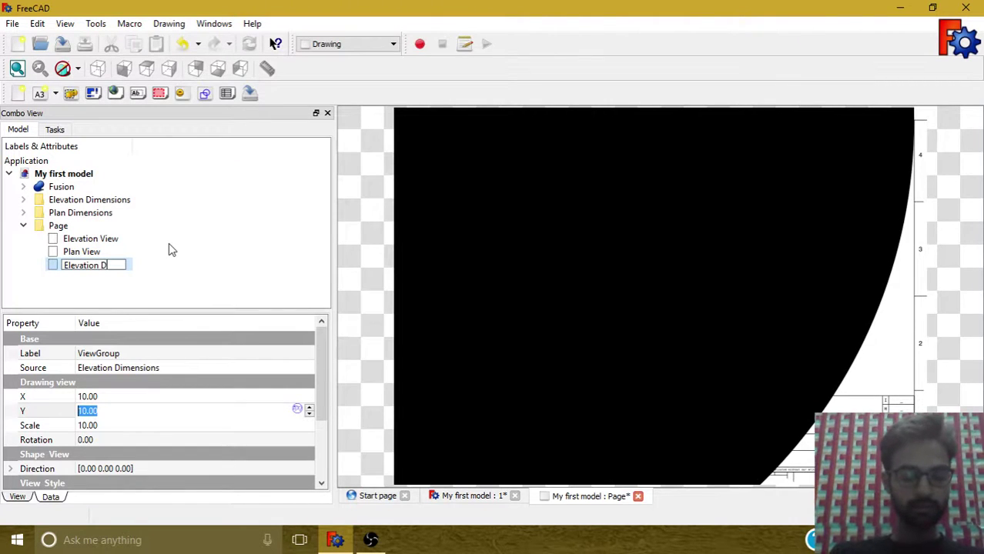
type("imensions")
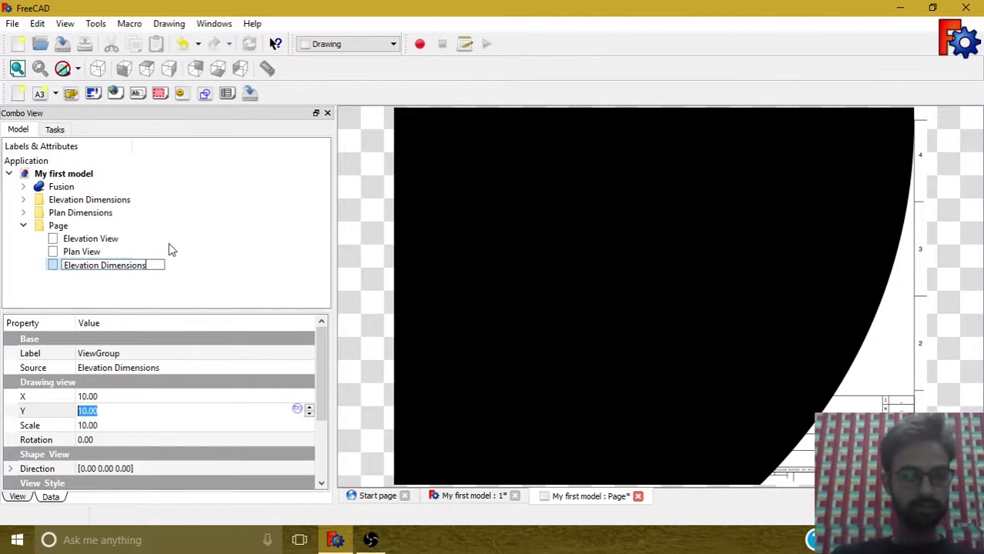
key("Return")
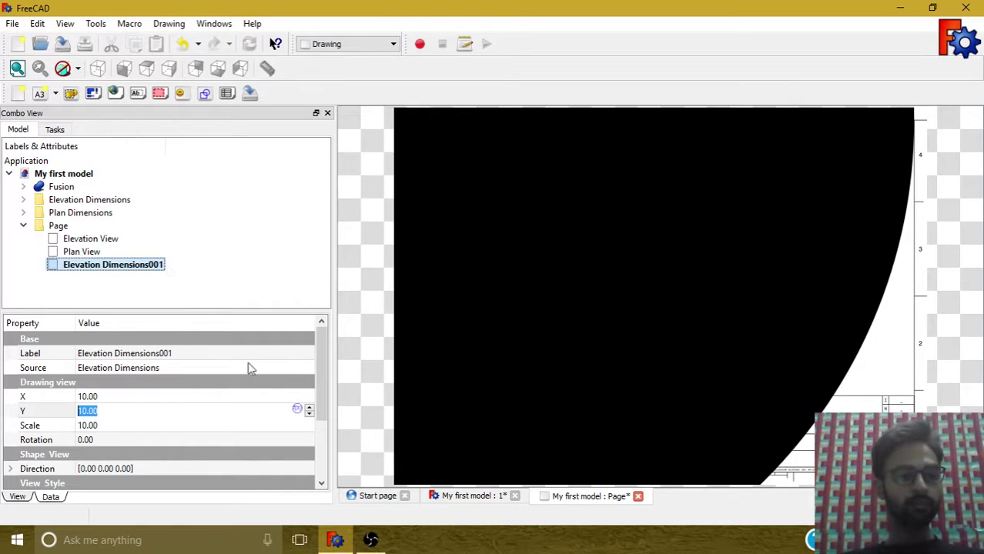
Match the elevation dimensions view on the page to Elevation View with X 50, Y 150 and scale 0.02
scroll(323, 365, "down", 1)
left_click(91, 239)
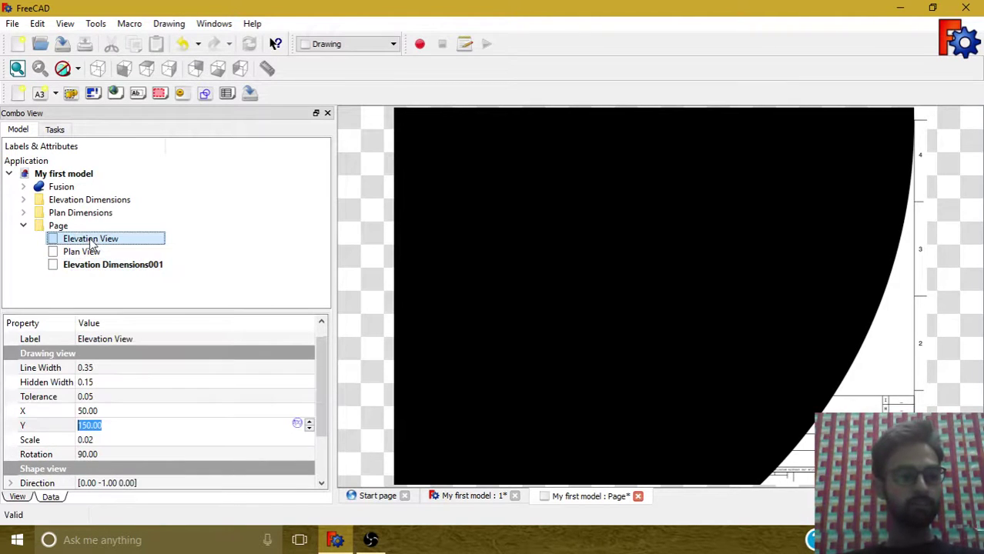
scroll(322, 382, "up", 1)
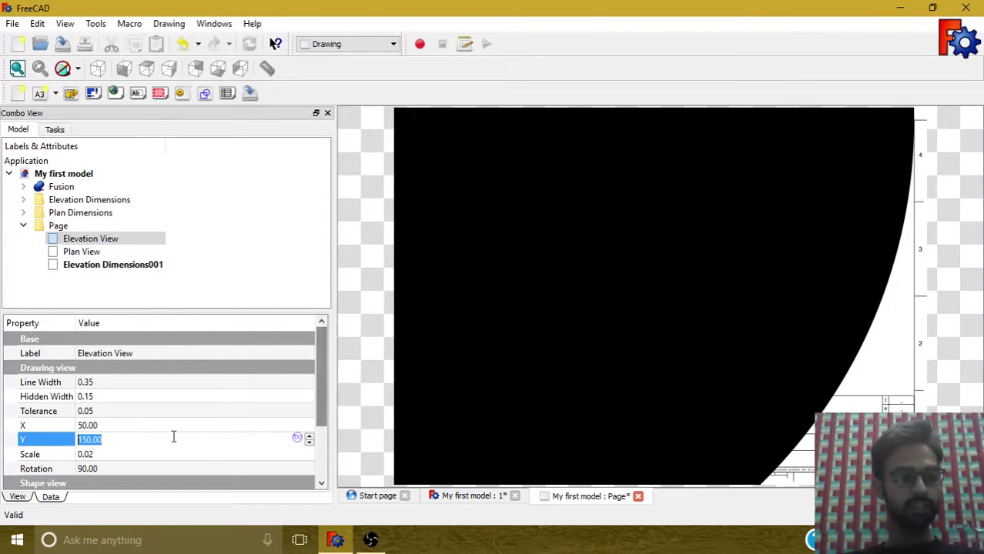
left_click(99, 265)
left_click(98, 395)
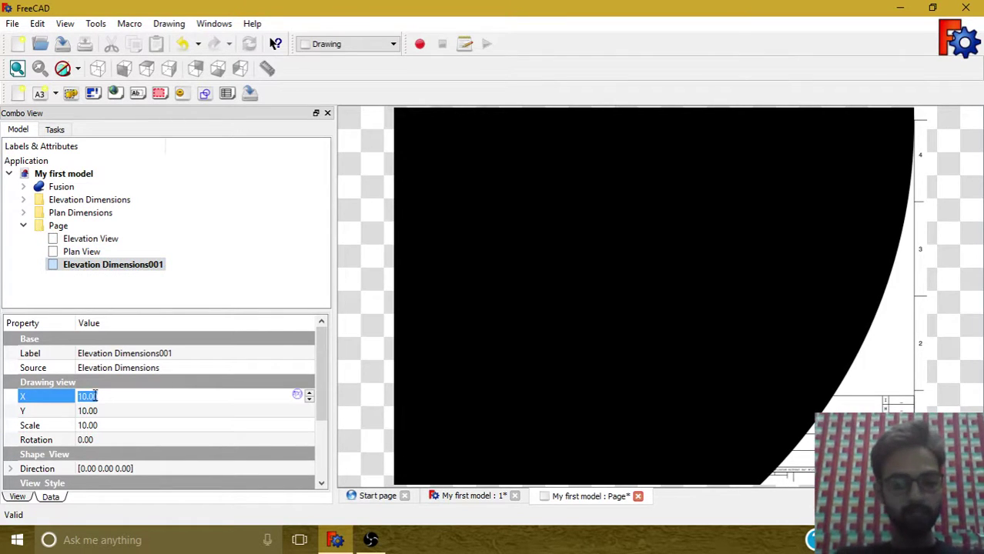
type("50")
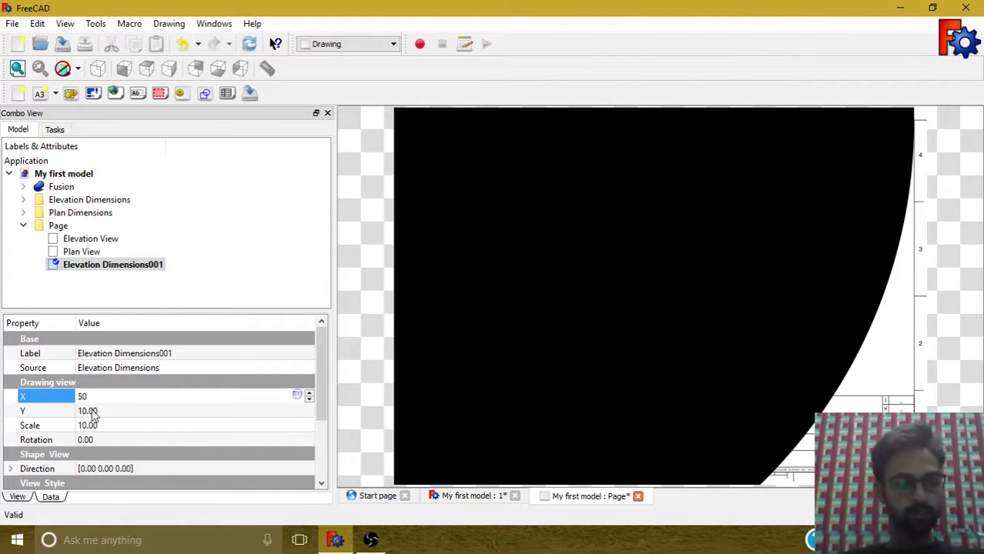
left_click(92, 412)
type("150")
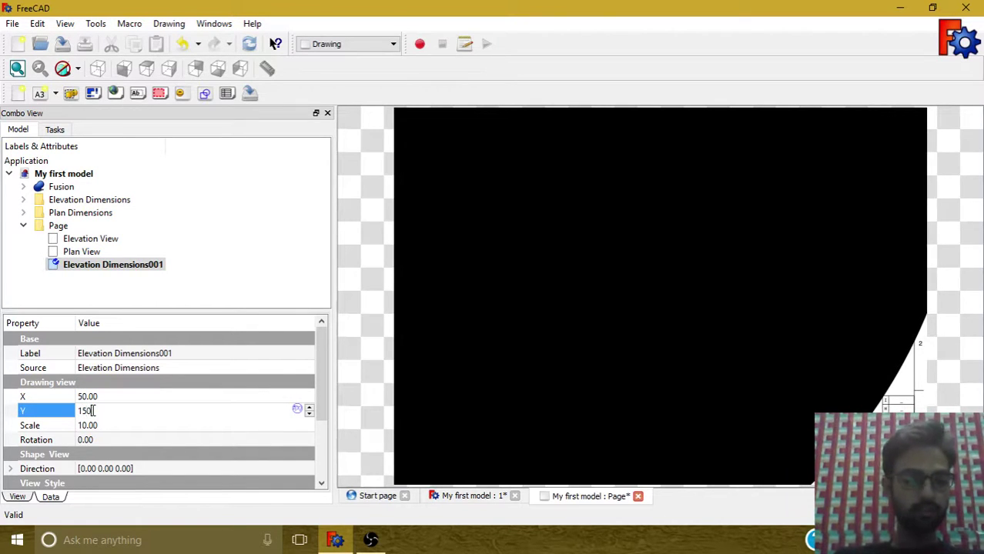
left_click(90, 425)
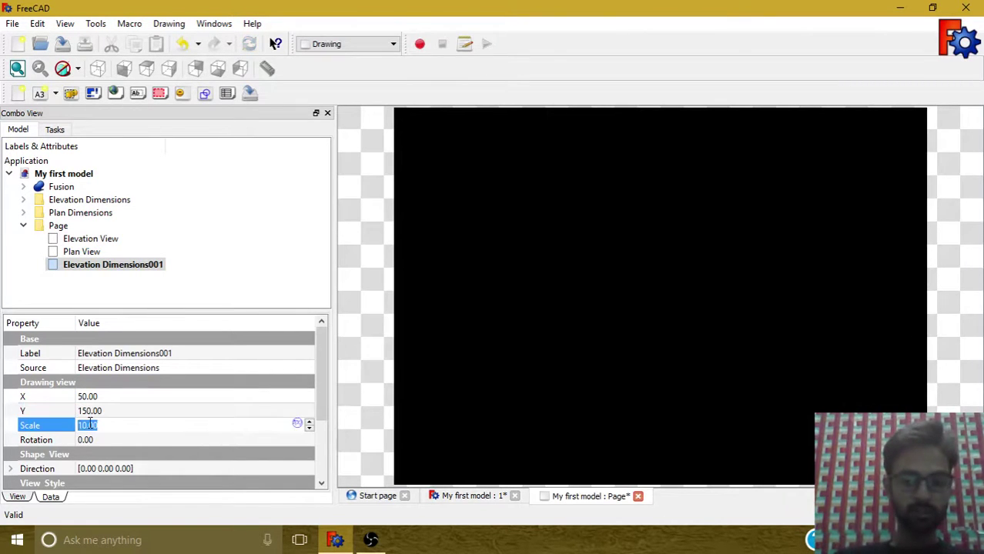
type("0.02")
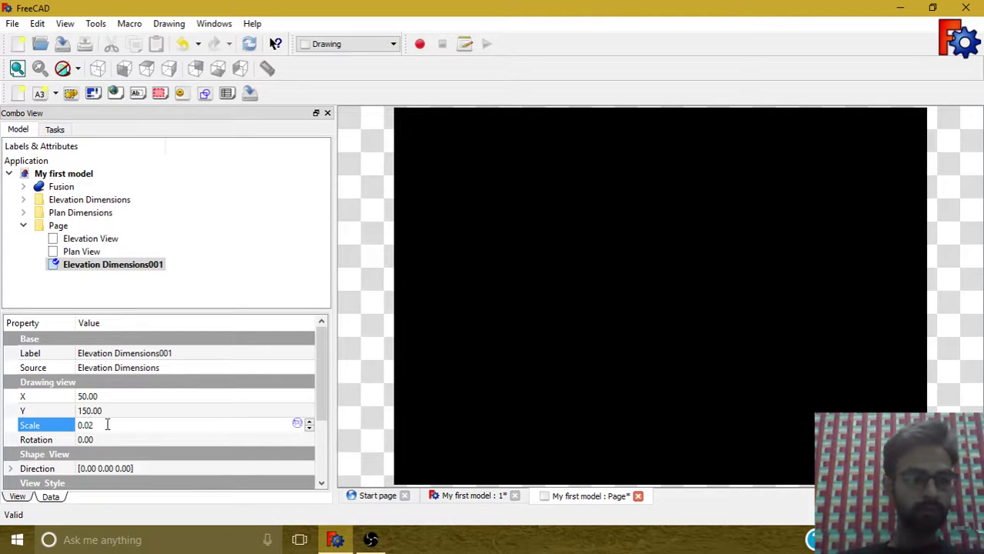
Set the rotation of the elevation dimensions view to 90, matching Elevation View
left_click(90, 239)
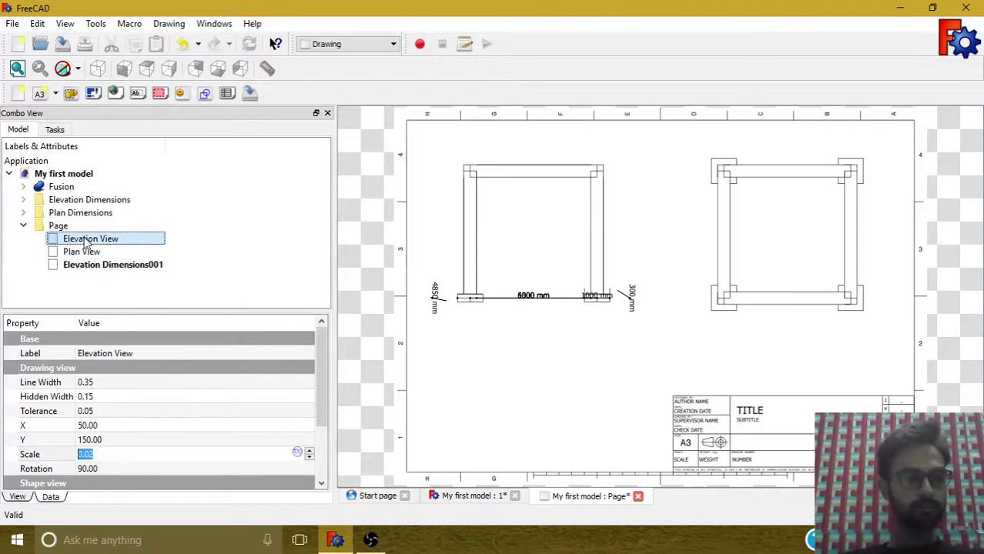
left_click(88, 267)
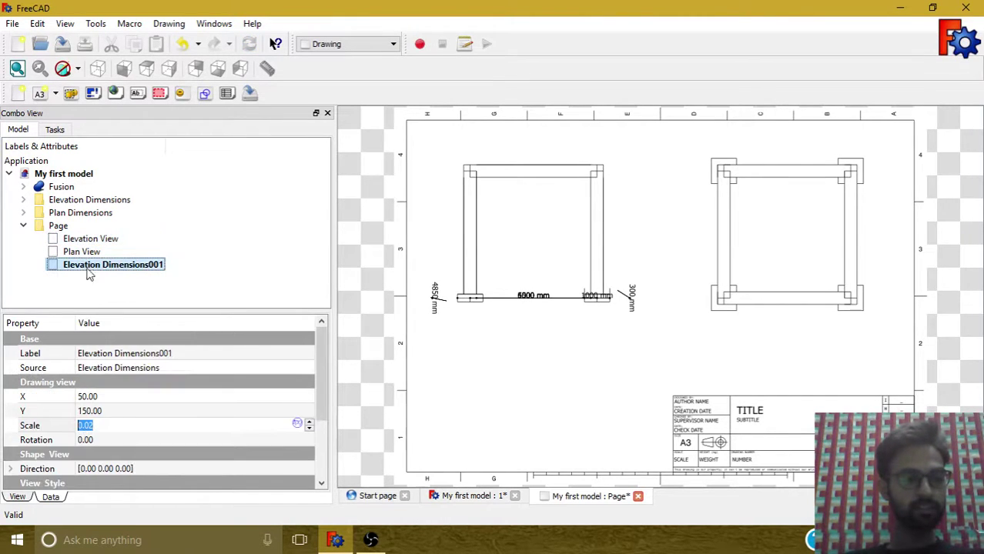
left_click(92, 440)
type("90")
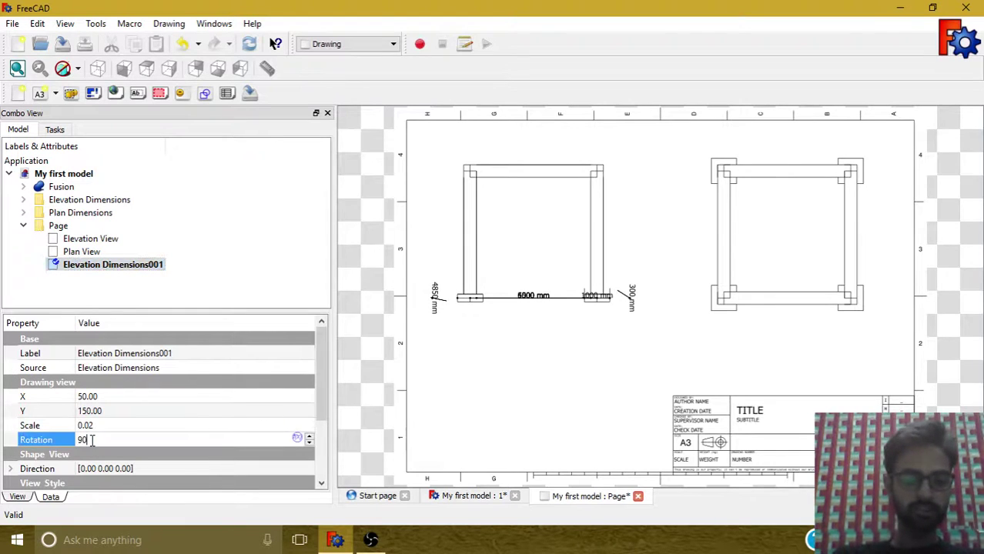
Check Elevation View's direction vector and set the y direction of the elevation dimensions view to -1
left_click(81, 240)
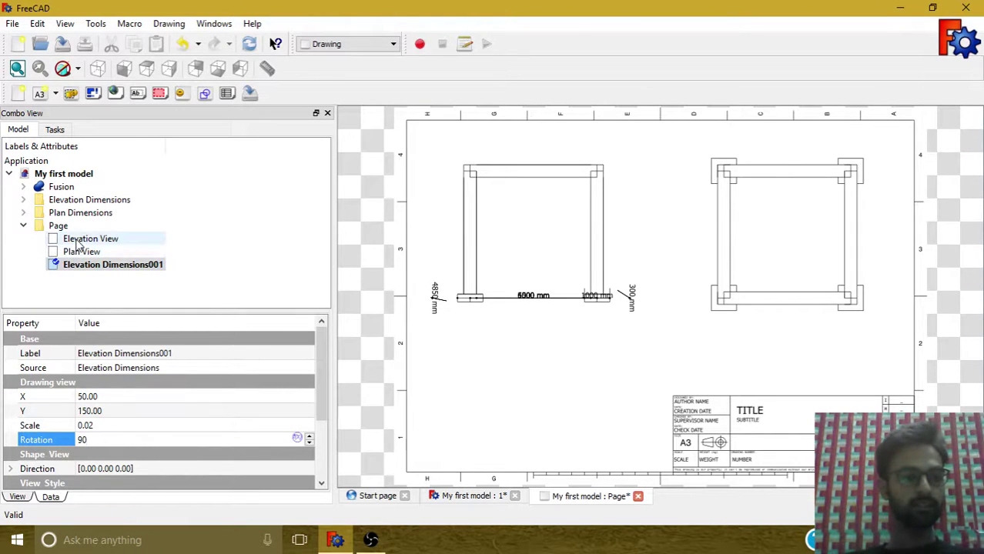
left_click_drag(318, 383, 323, 428)
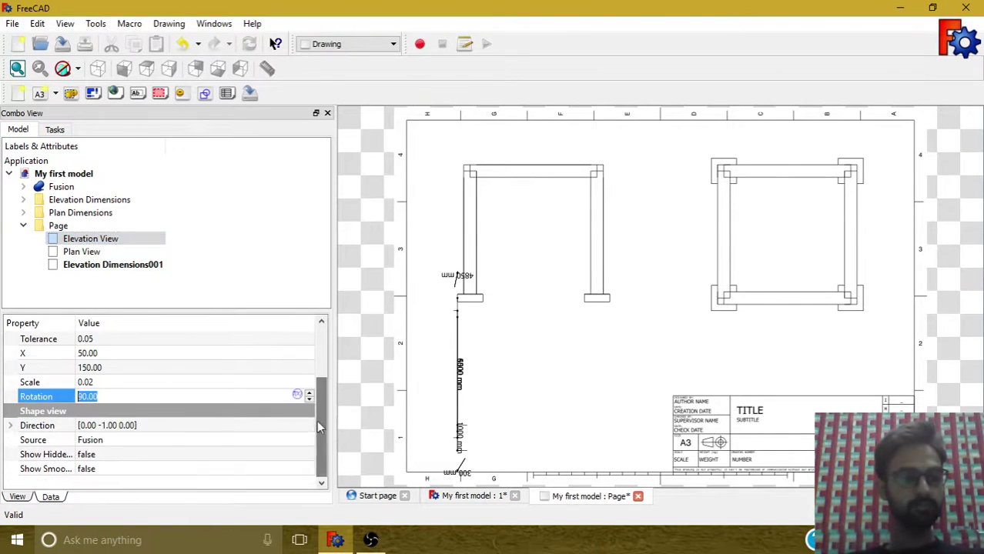
left_click(10, 426)
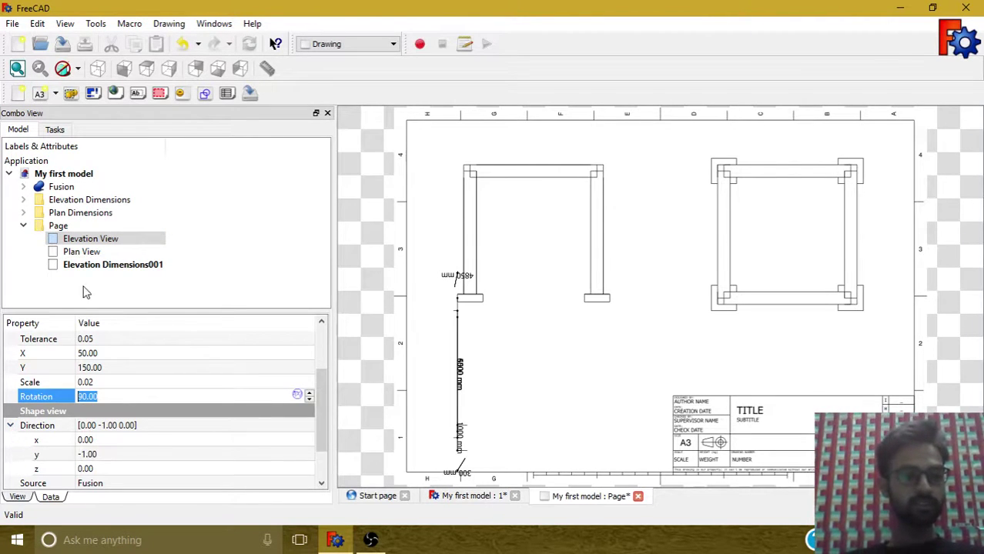
left_click(88, 264)
left_click_drag(318, 396, 319, 407)
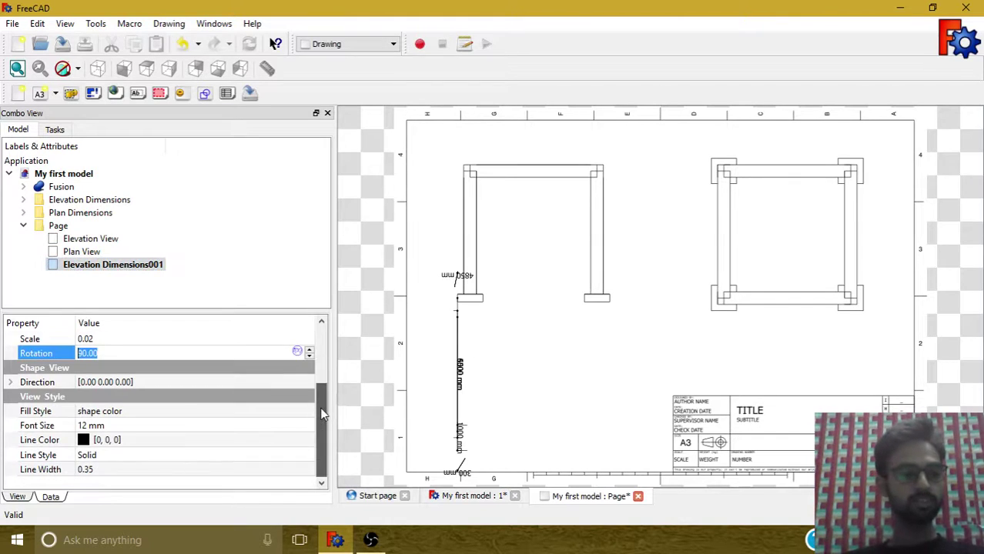
left_click(11, 382)
left_click(82, 397)
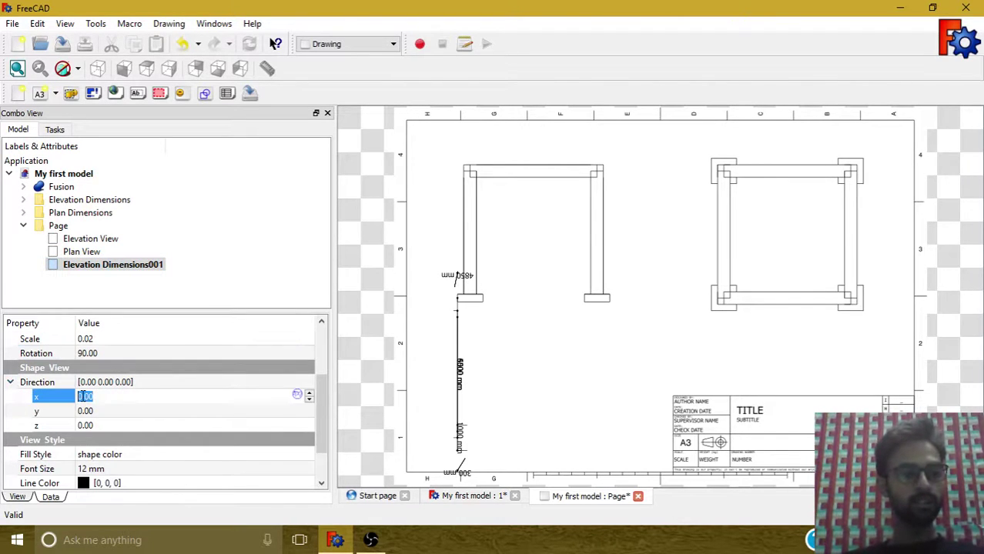
left_click(86, 410)
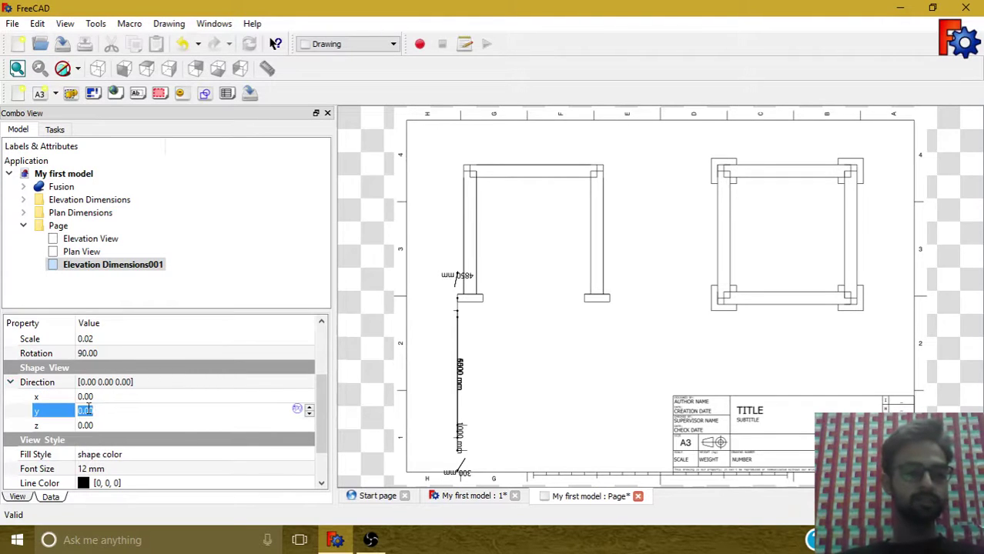
type("-1")
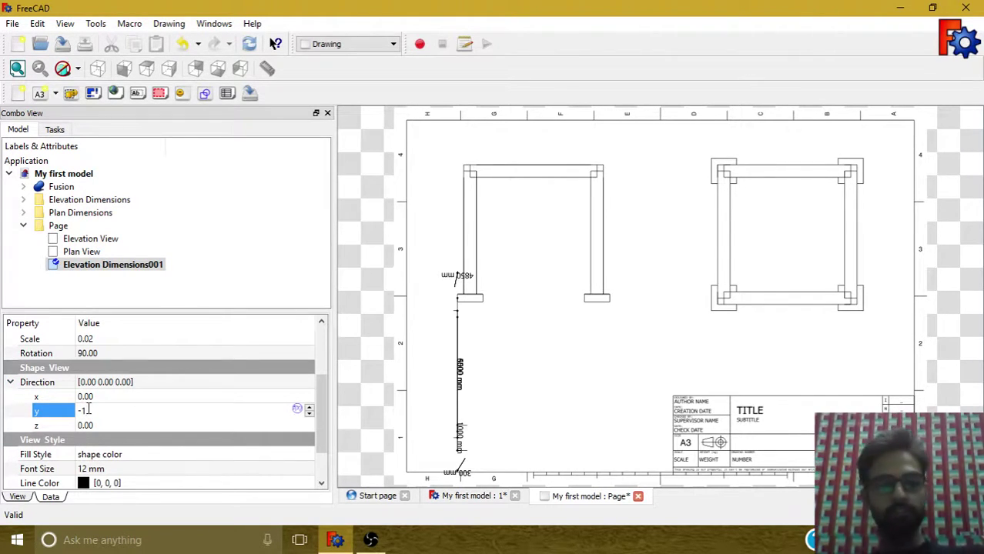
key("Return")
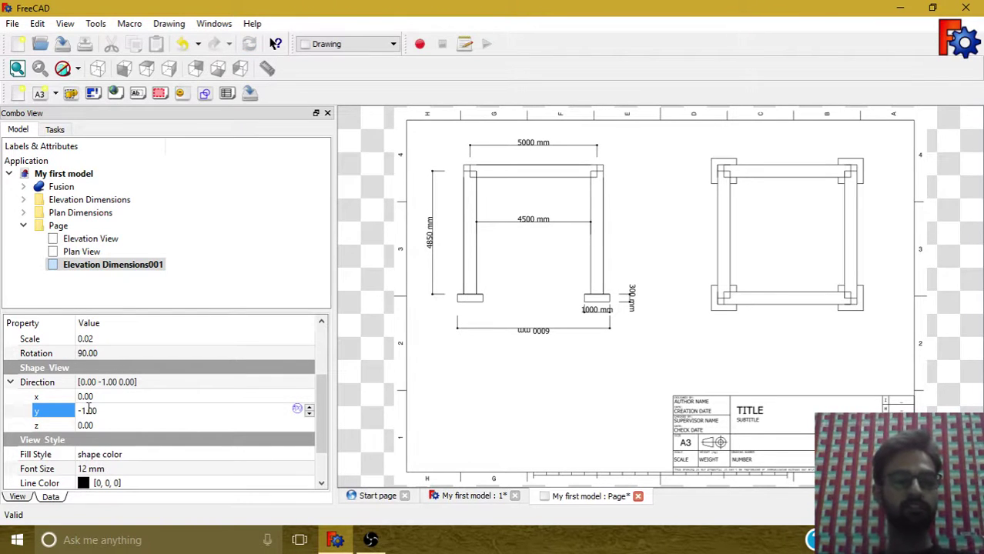
mouse_move(323, 394)
left_mouse_down()
mouse_move(323, 425)
mouse_move(316, 345)
left_mouse_up()
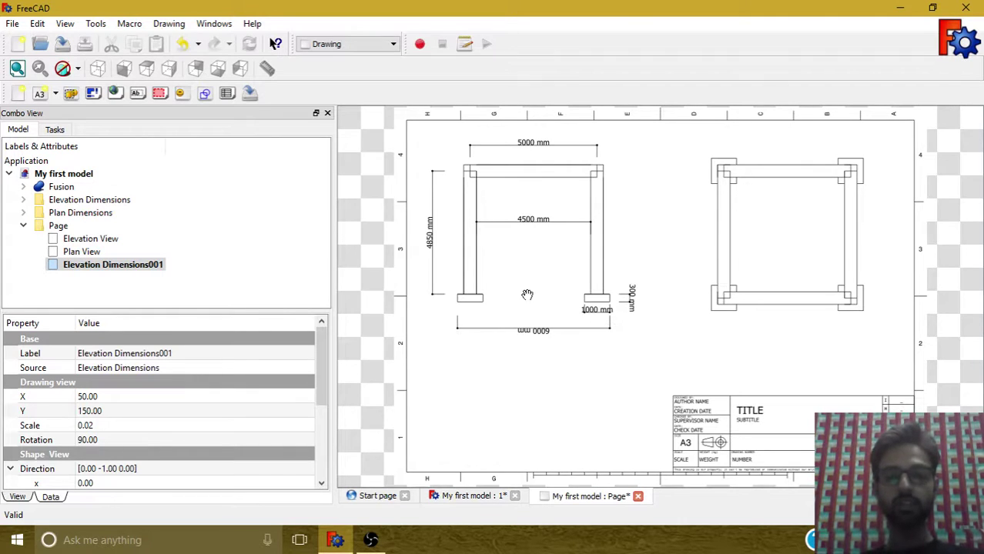
Insert the Plan Dimensions group into the page as a Draft view and rename it Plan dimensions
left_click(63, 214)
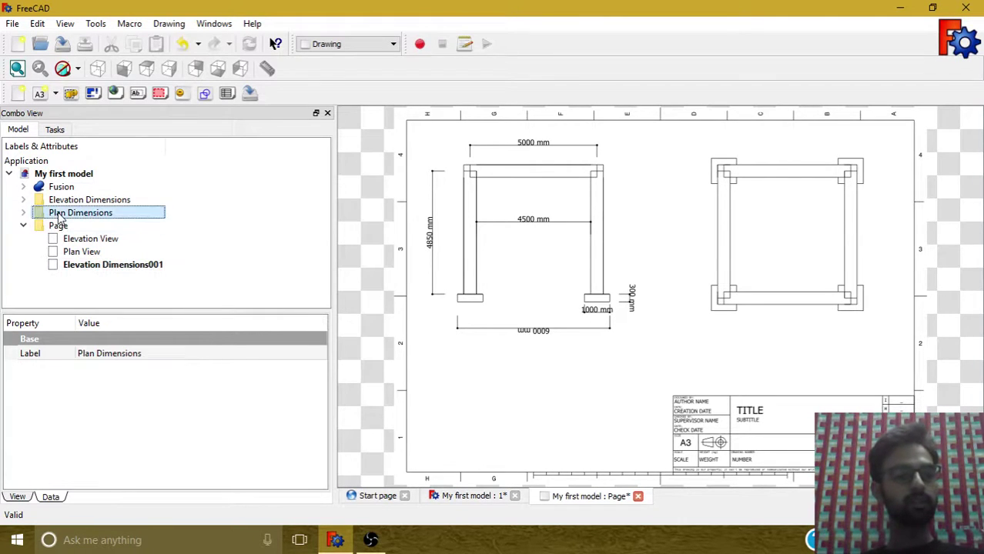
left_click(206, 94)
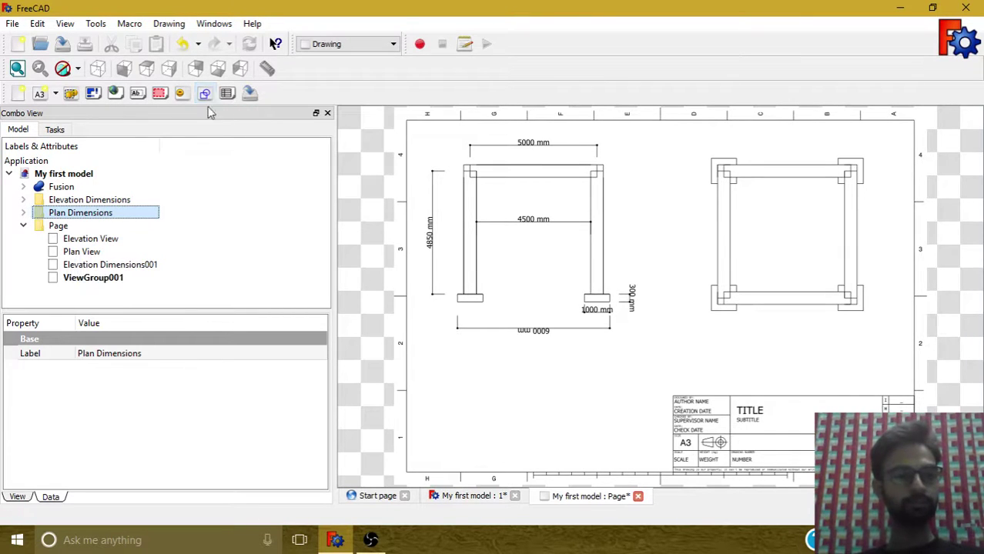
left_click(96, 278)
right_click(108, 285)
left_click(154, 468)
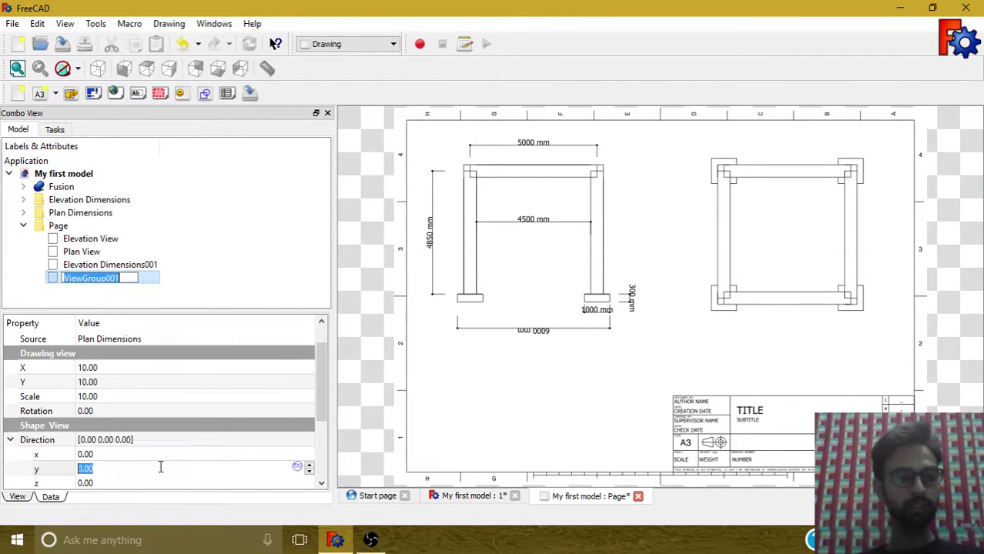
type("Plan ")
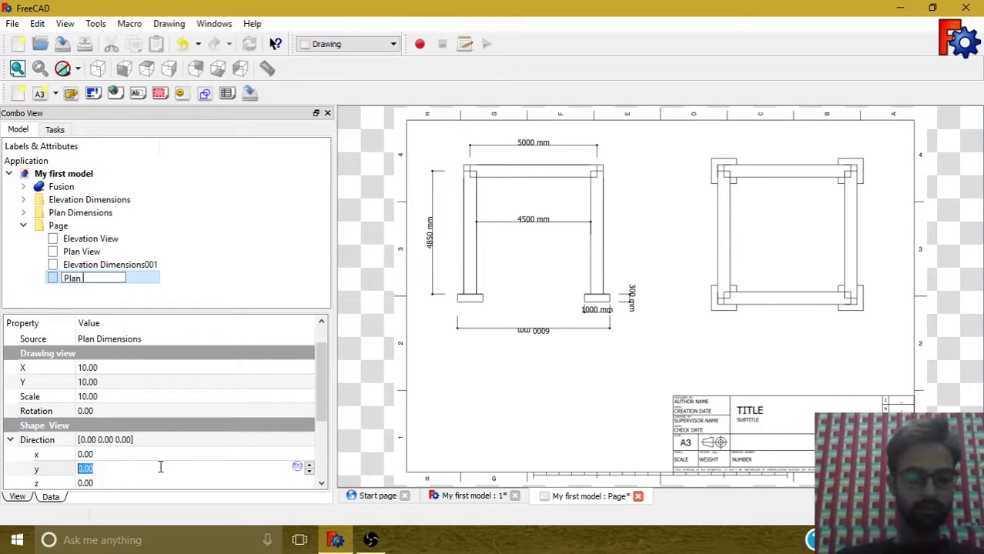
type("dimensions")
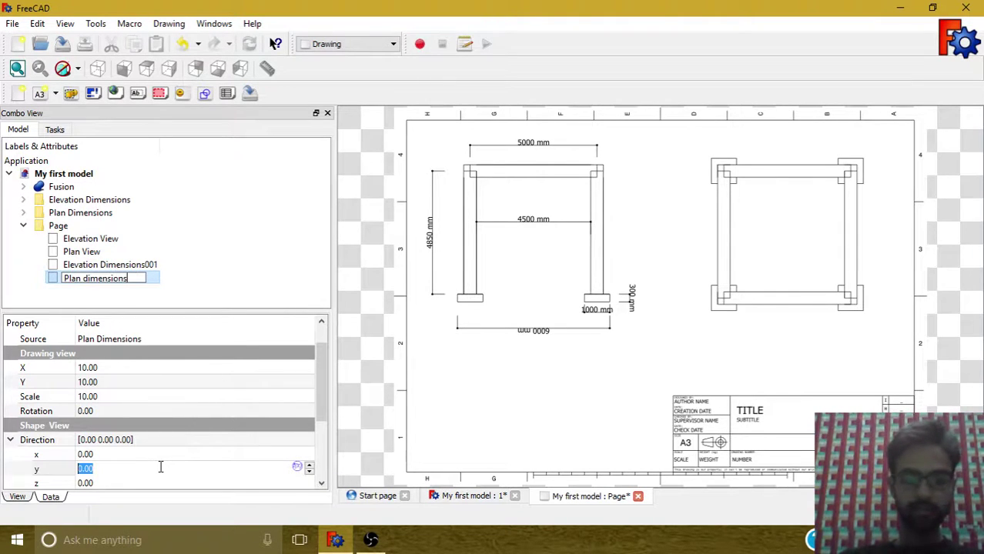
key("Return")
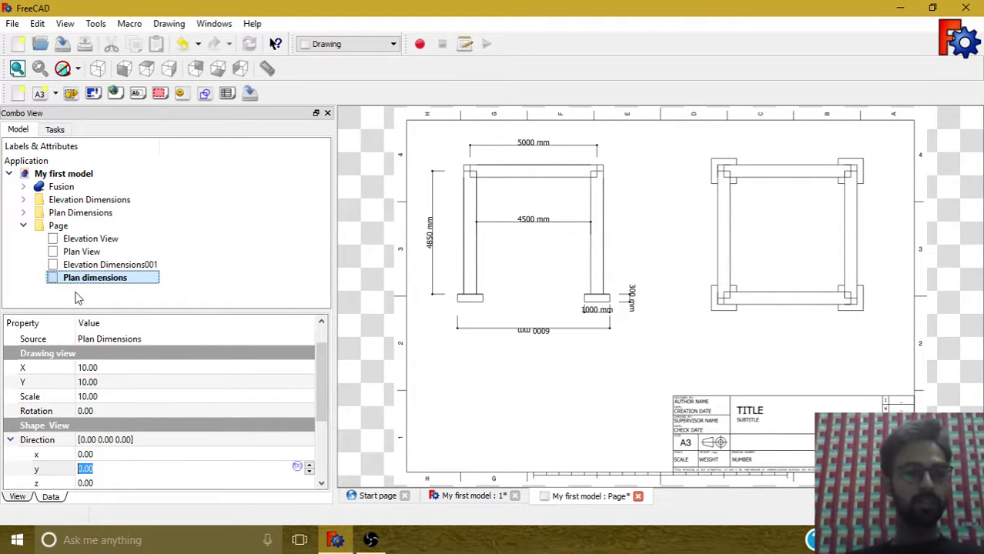
Match the Plan dimensions view on the page to Plan View with X 250, Y 150 and scale 0.02
left_click(82, 252)
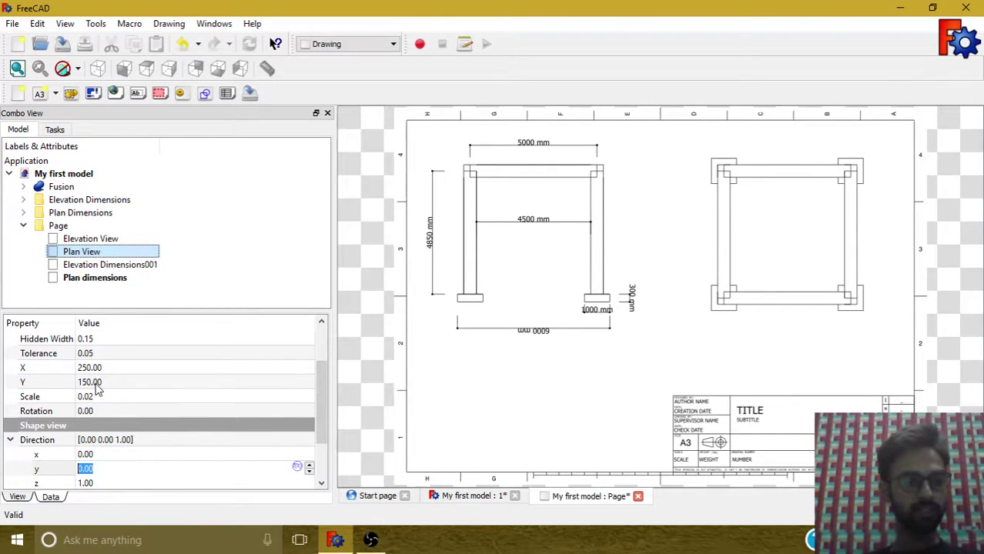
left_click(86, 278)
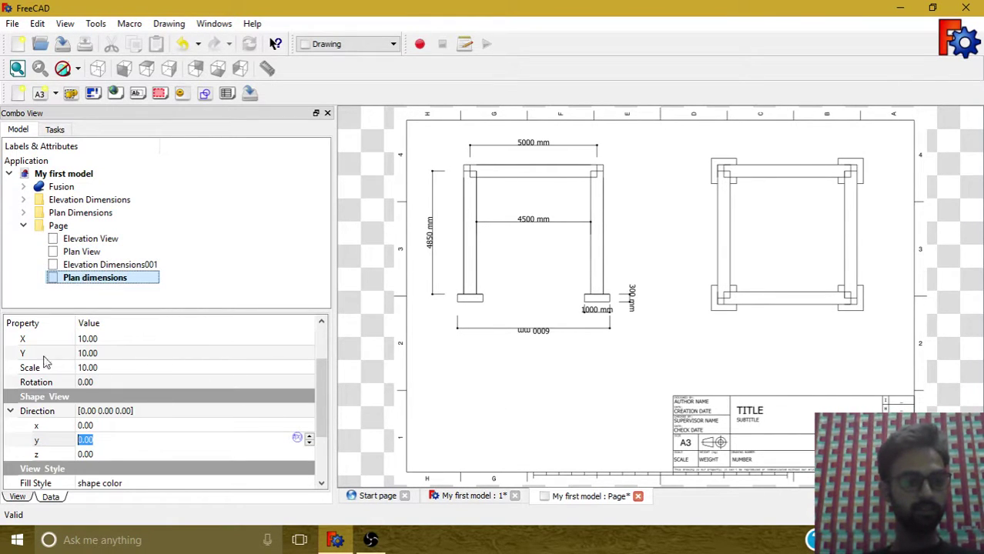
left_click(88, 339)
type("25")
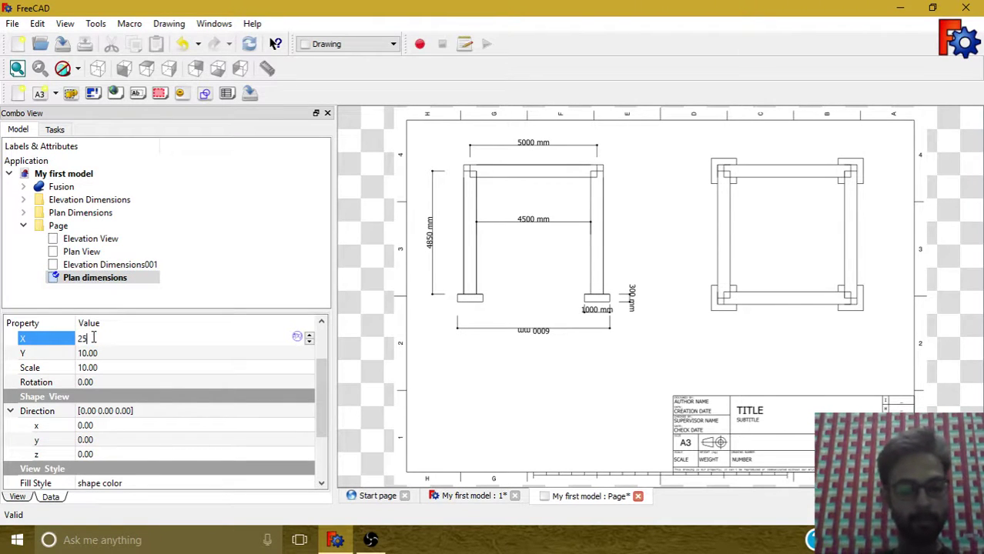
type("0")
key("Tab")
type("15")
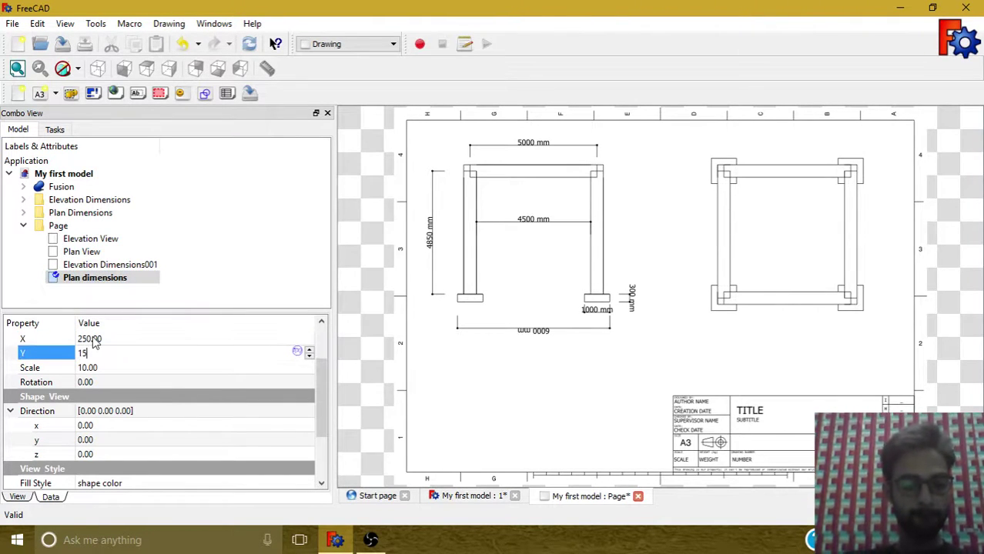
type("0")
key("Tab")
type("0.")
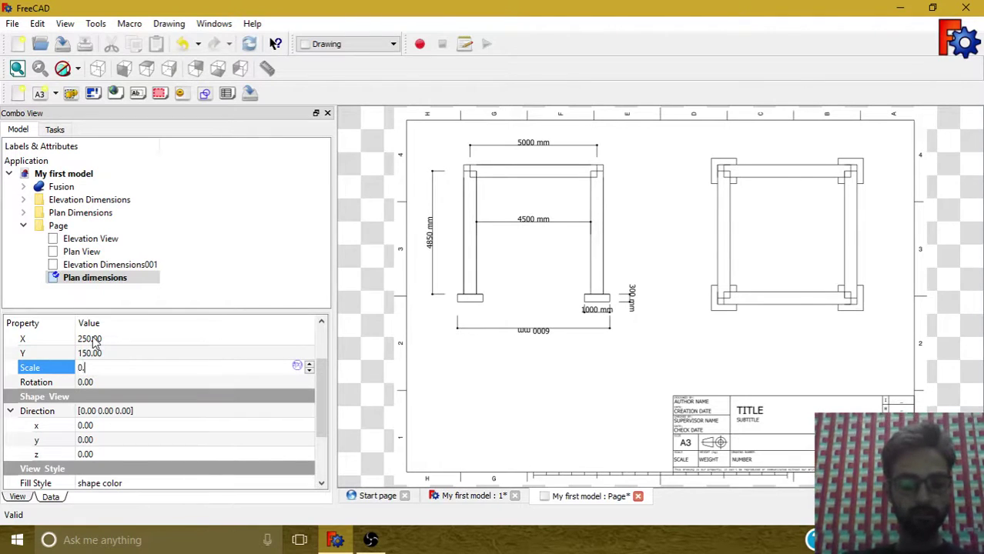
type("02")
Check Plan View's settings and set the z direction of the Plan dimensions view to 1
left_click(84, 252)
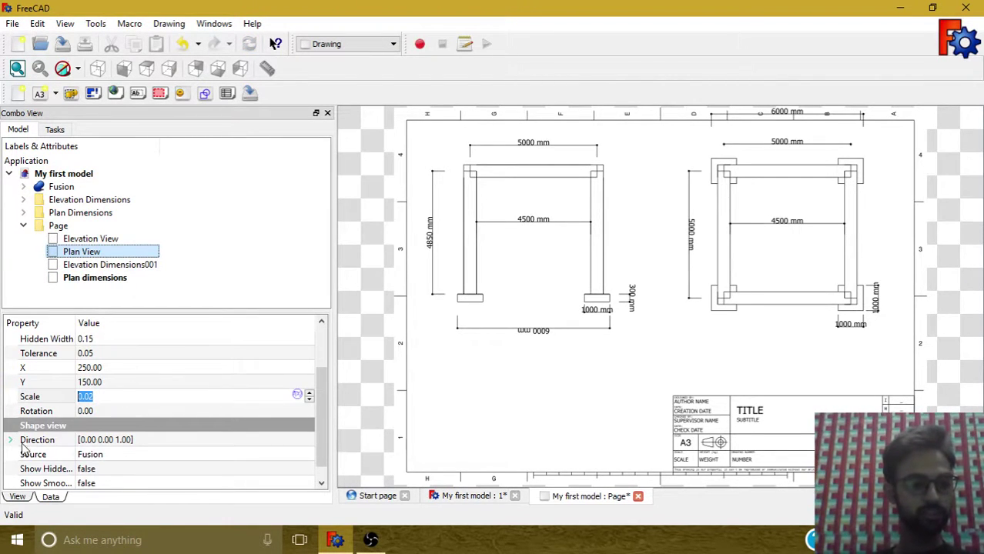
left_click(89, 279)
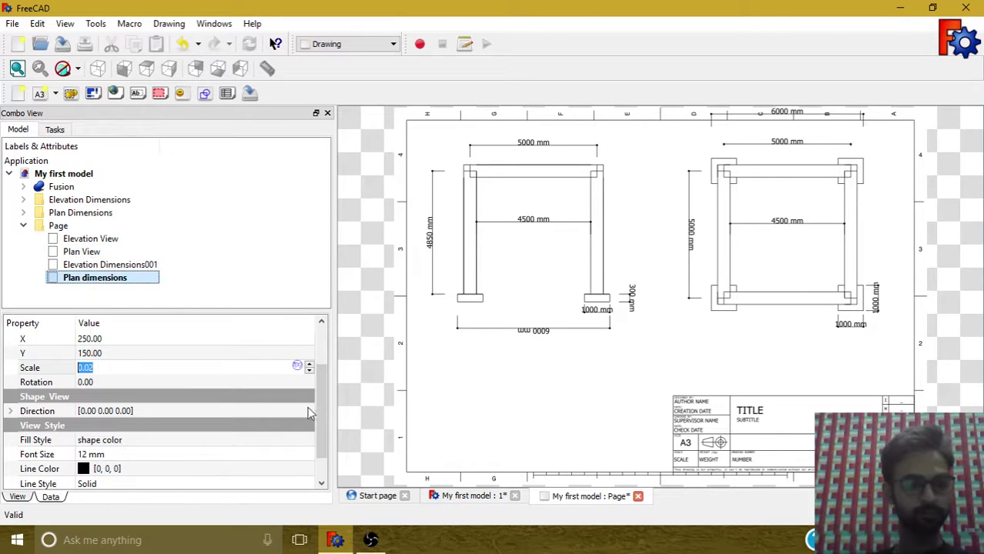
scroll(323, 412, "down", 1)
left_click(11, 383)
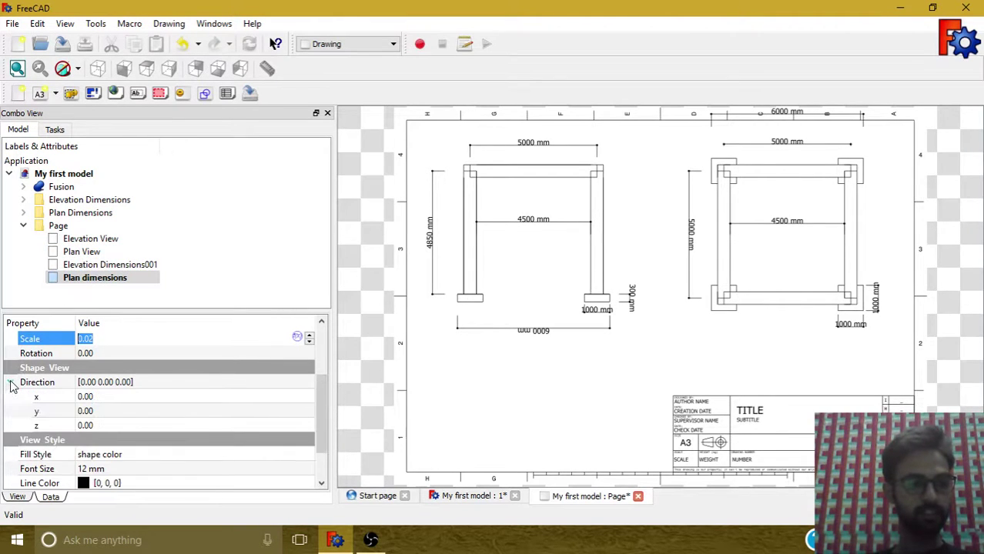
left_click(96, 426)
type("1")
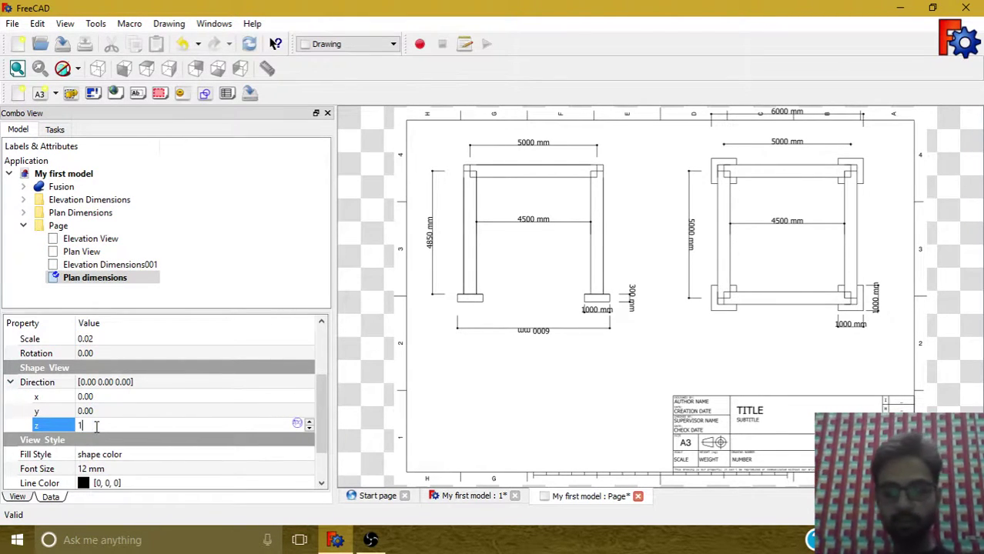
key("Return")
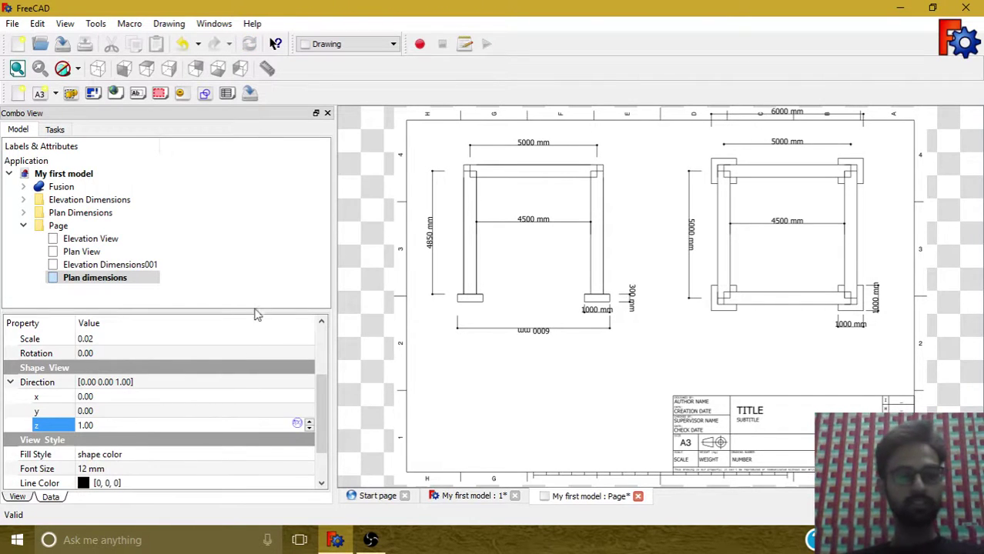
left_click(287, 261)
left_click(23, 225)
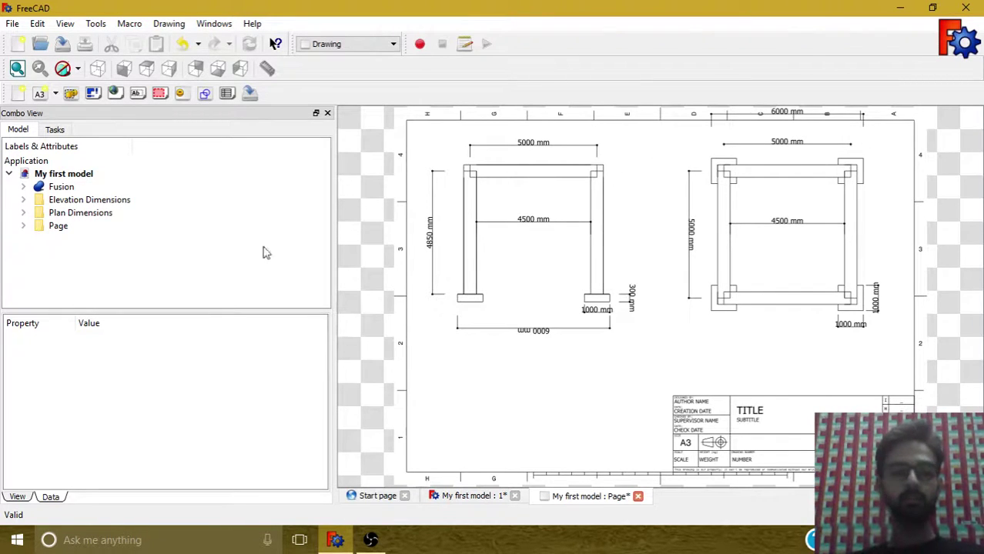
Move Plan View on the page by setting its Y position to 180
left_click(62, 231)
left_click(23, 225)
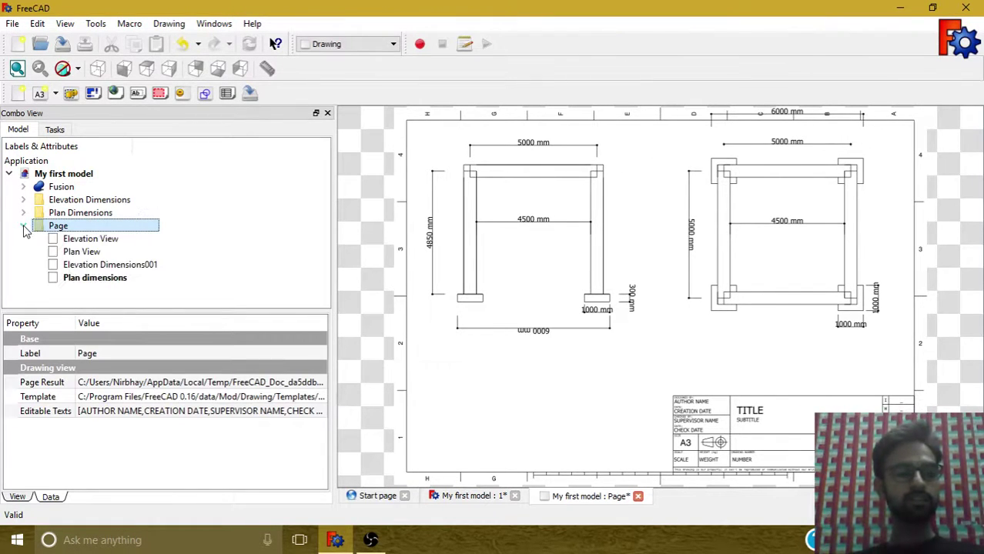
left_click(81, 253)
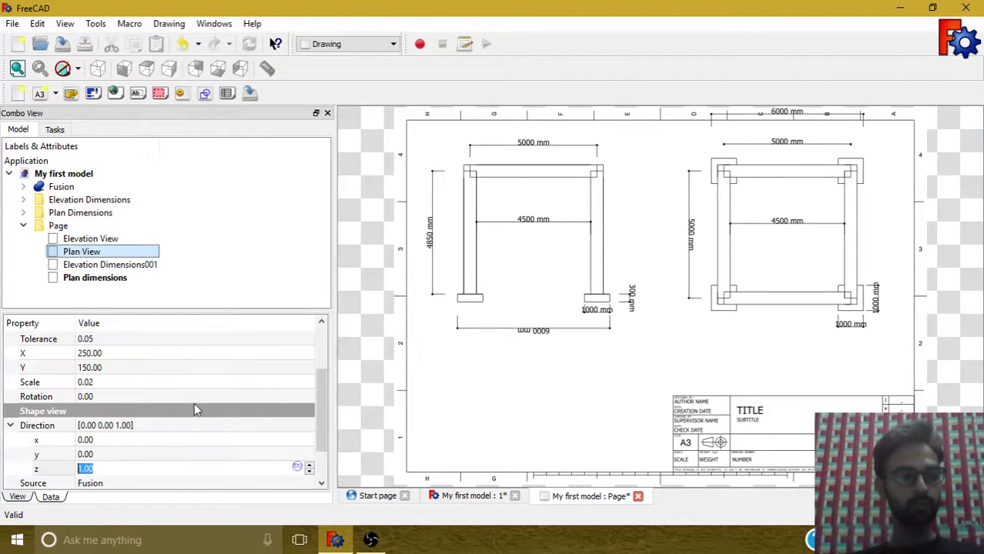
left_click(81, 369)
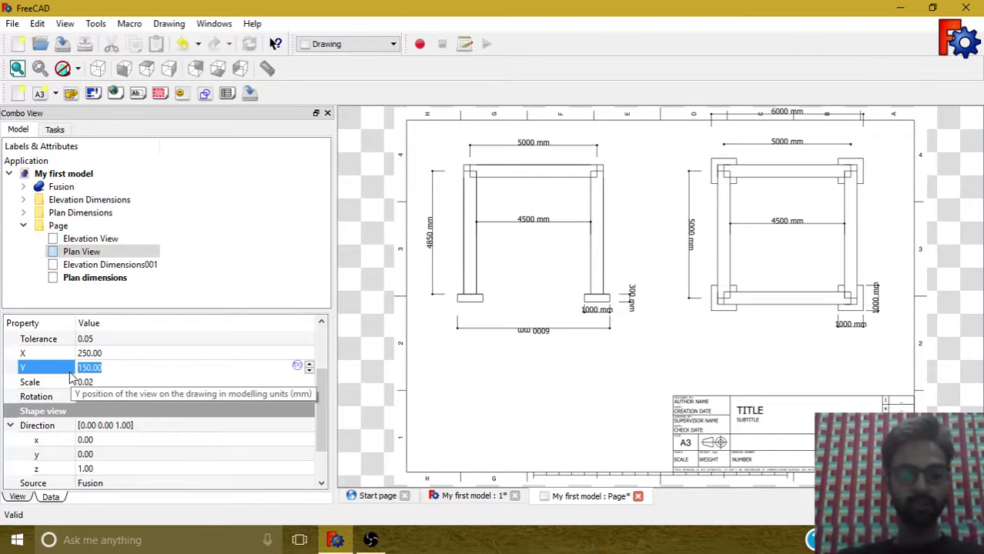
type("180")
key("Return")
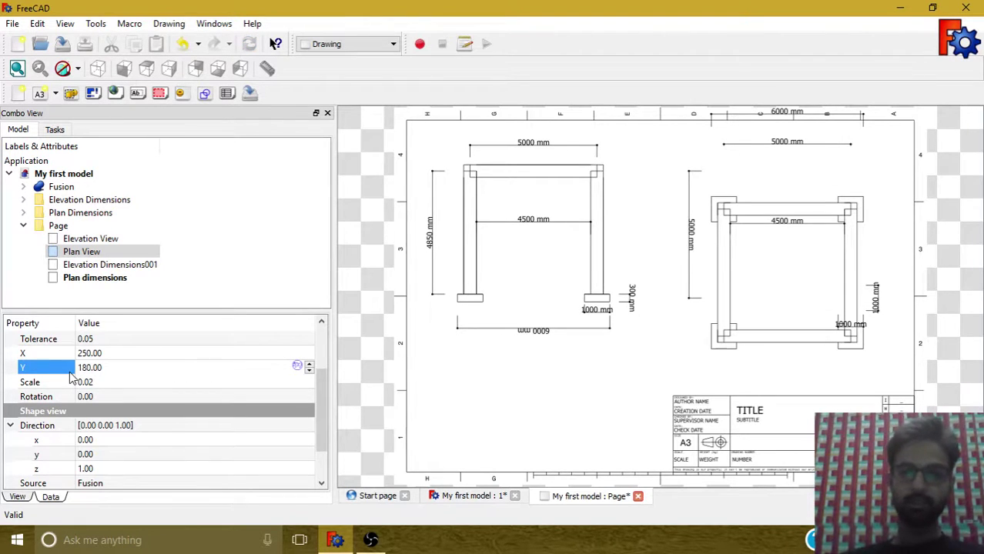
Set the Y position of the Plan dimensions view to 180 to match Plan View
left_click(94, 280)
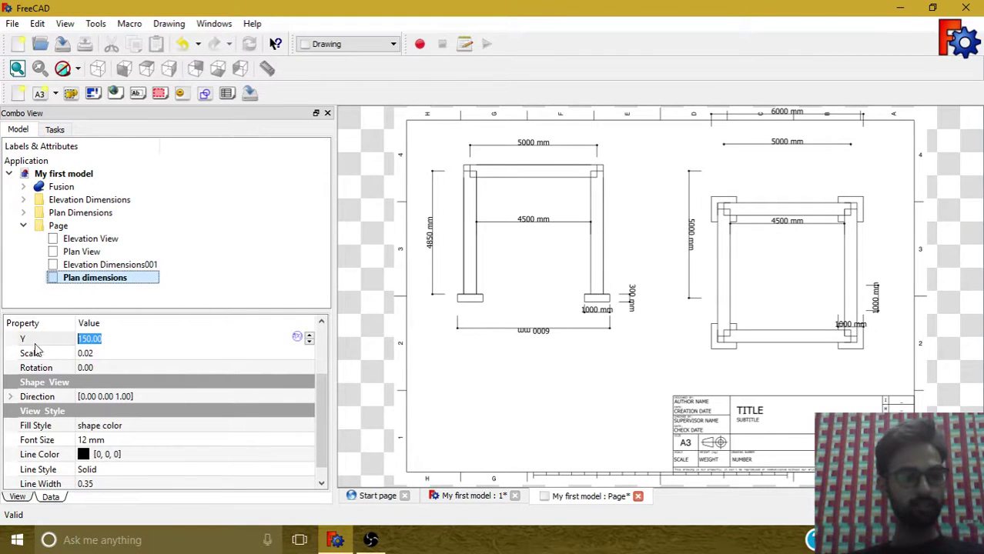
left_click(69, 343)
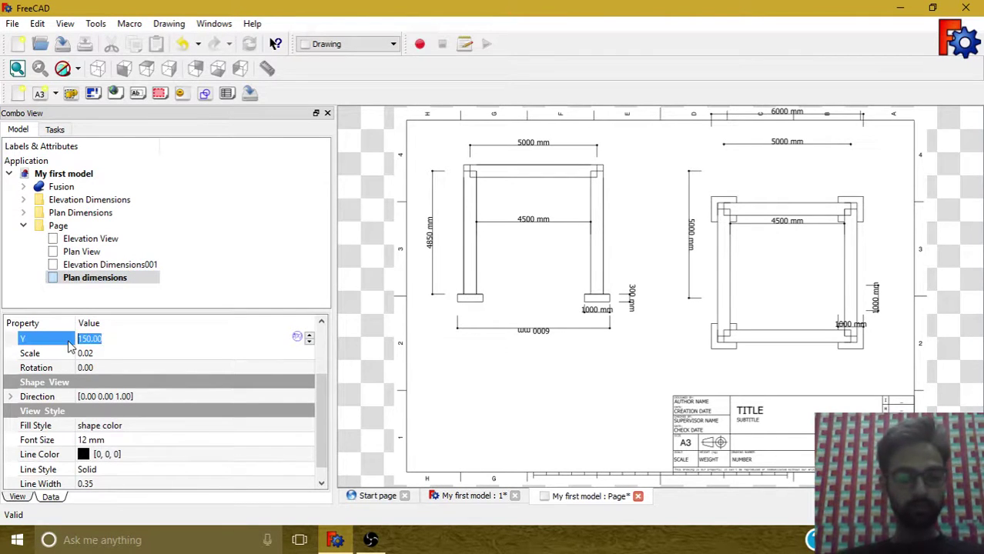
type("180")
key("Return")
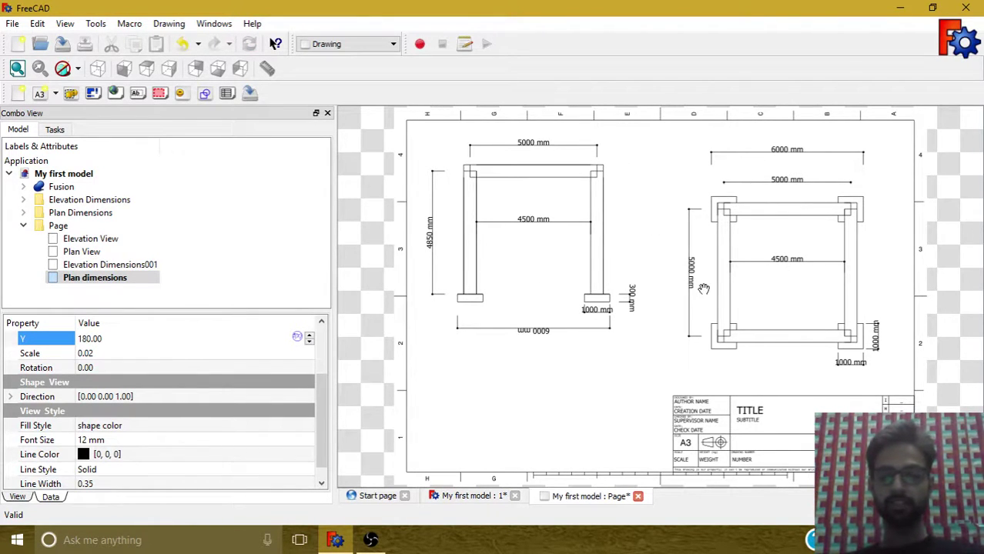
left_click(645, 360)
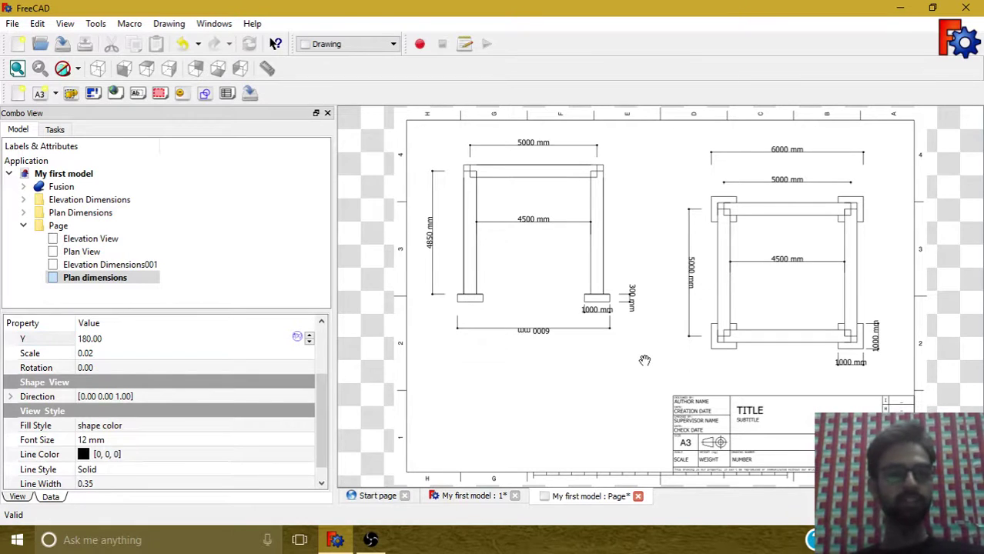
Export the drawing Page to the Desktop as a Scalable Vector Graphic named "new drawing"
left_click(251, 98)
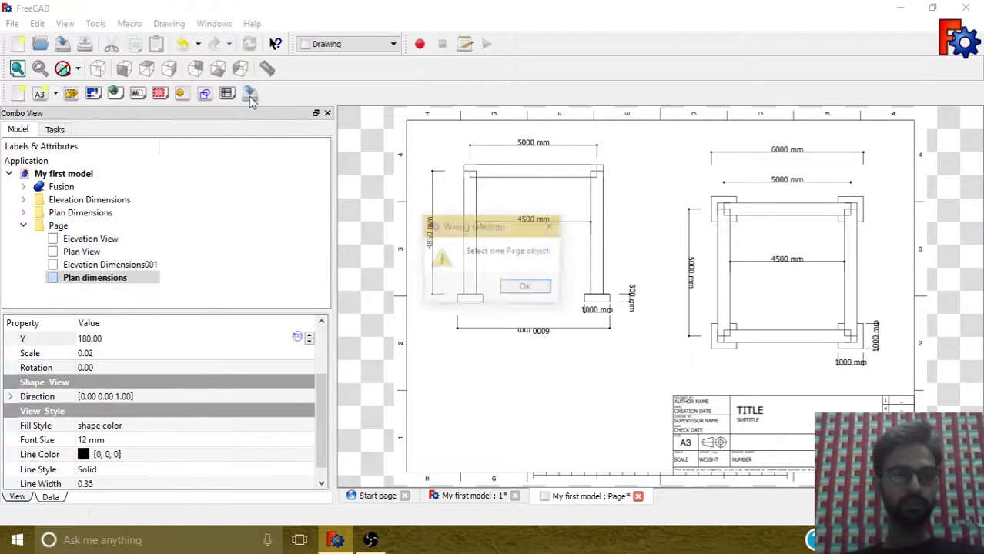
left_click(526, 287)
left_click(23, 226)
left_click(59, 228)
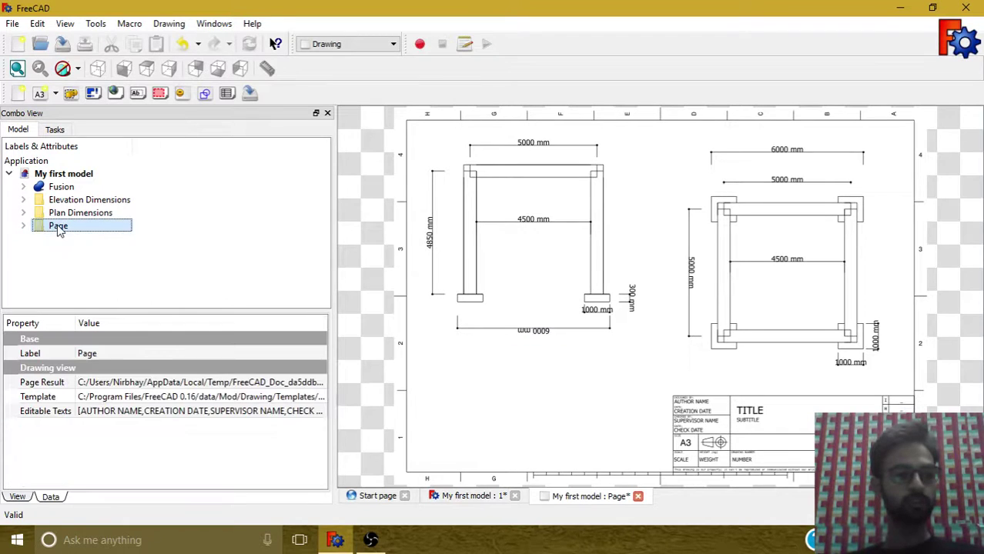
left_click(251, 94)
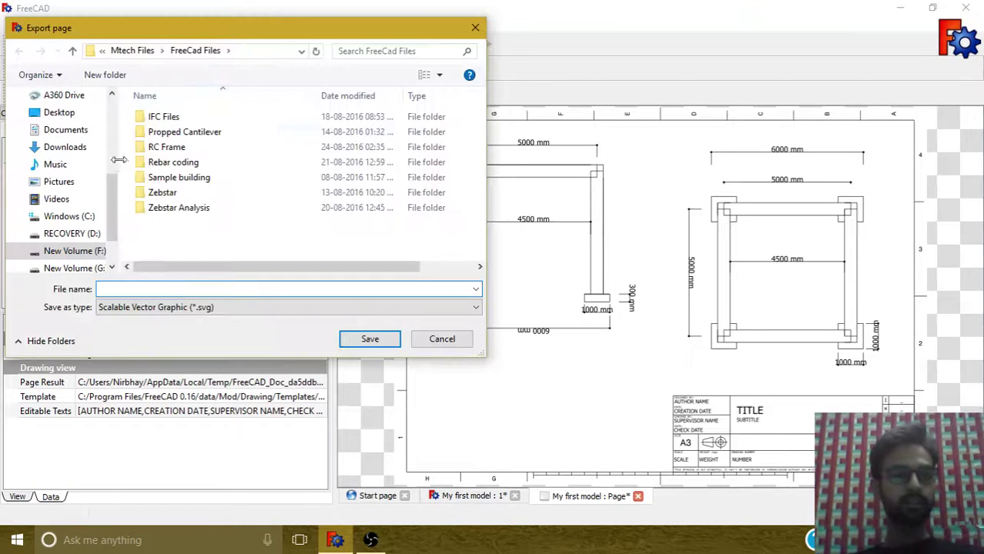
scroll(77, 177, "up", 5)
left_click(60, 118)
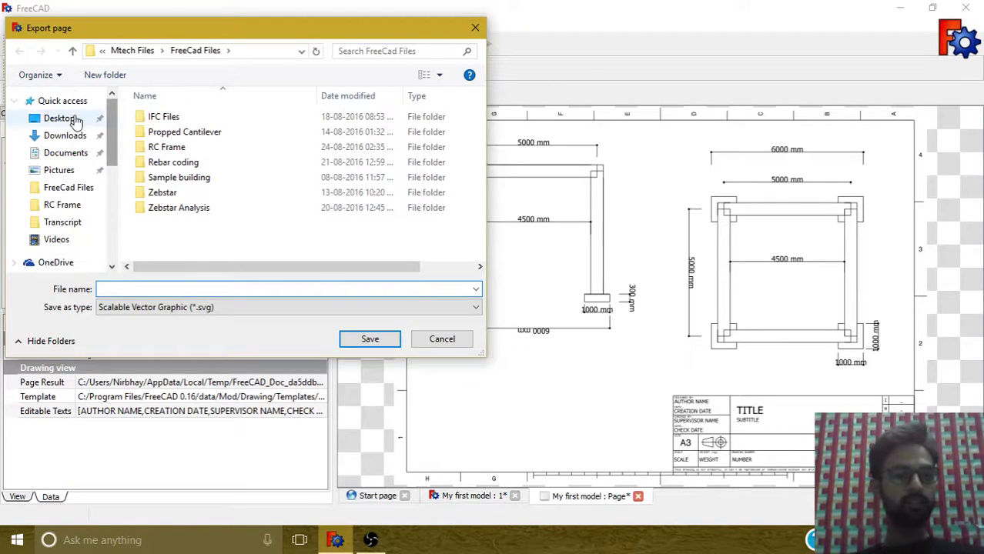
left_click(116, 287)
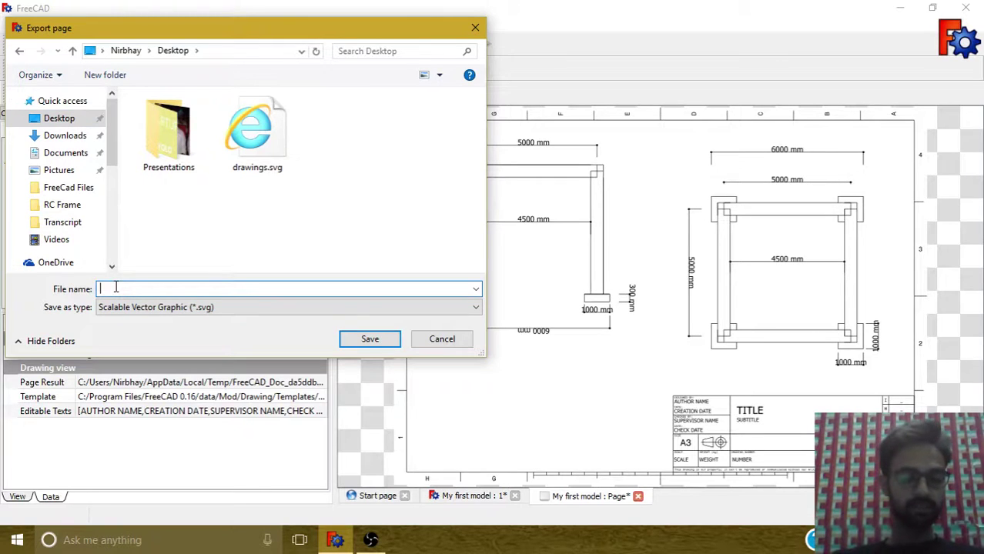
type("new drawing")
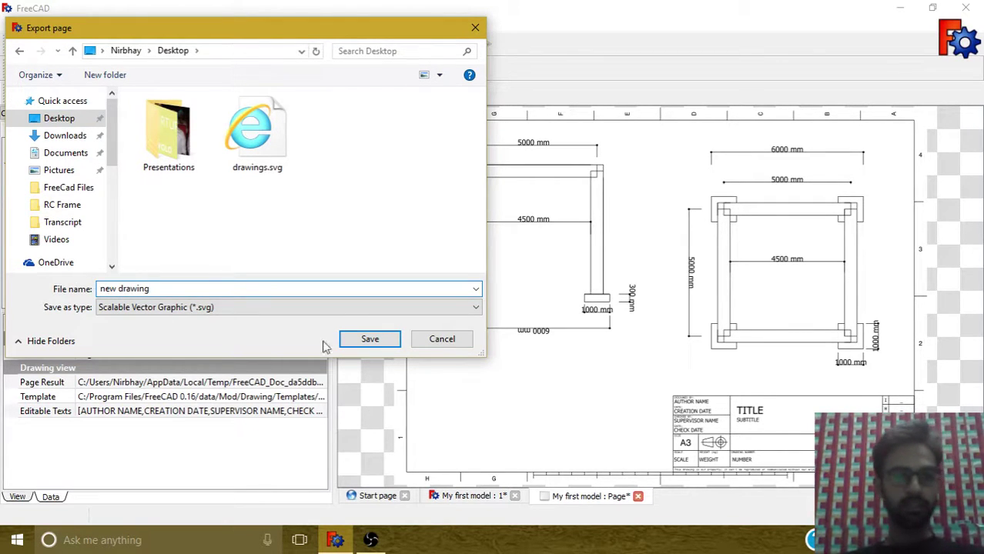
left_click(369, 339)
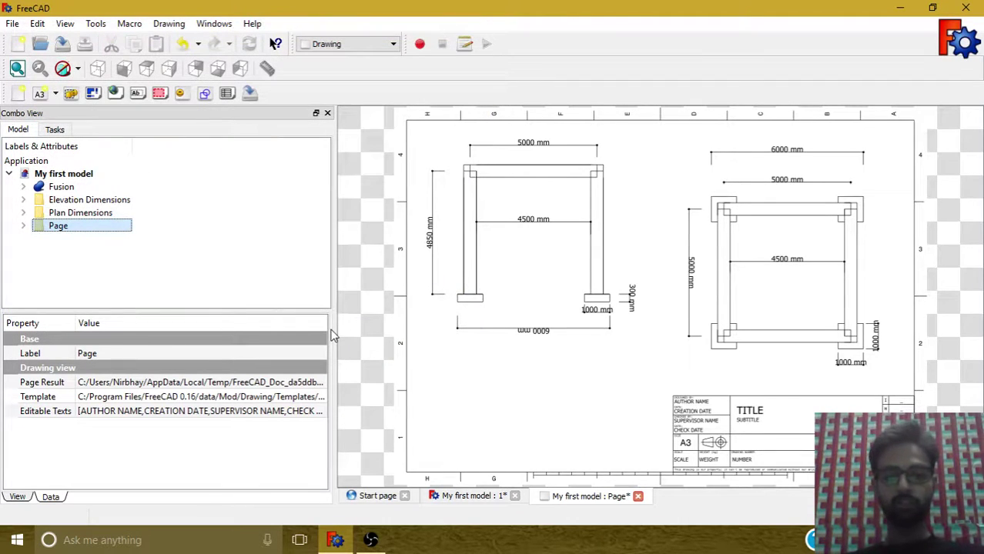
Open new drawing.svg from the desktop in Internet Explorer, examine both dimensioned views, and close it
key("super+d")
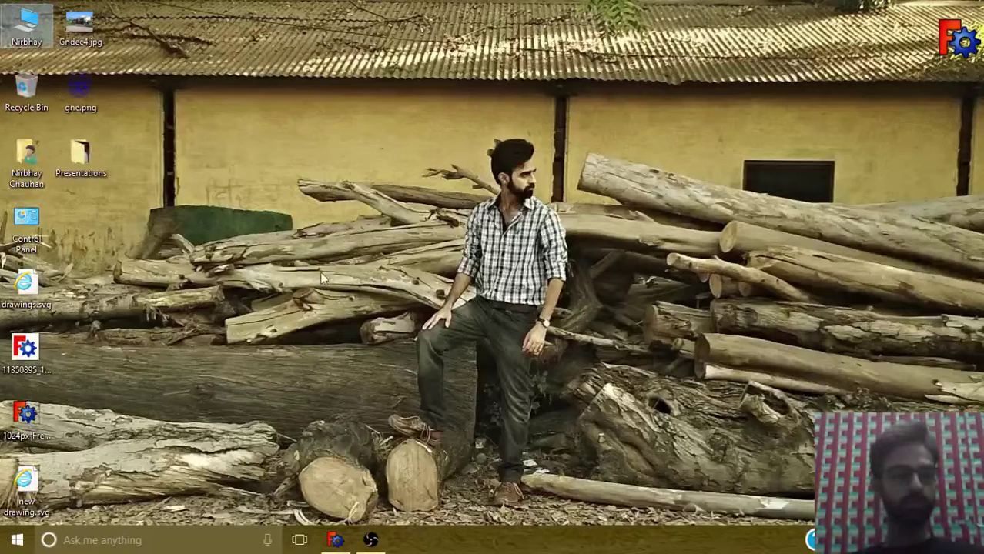
left_click(43, 482)
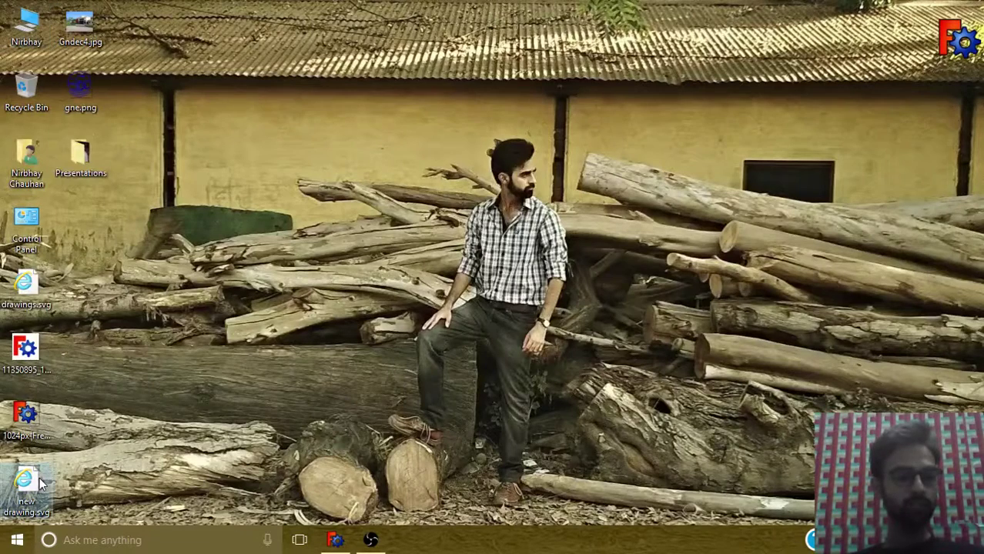
double_click(42, 483)
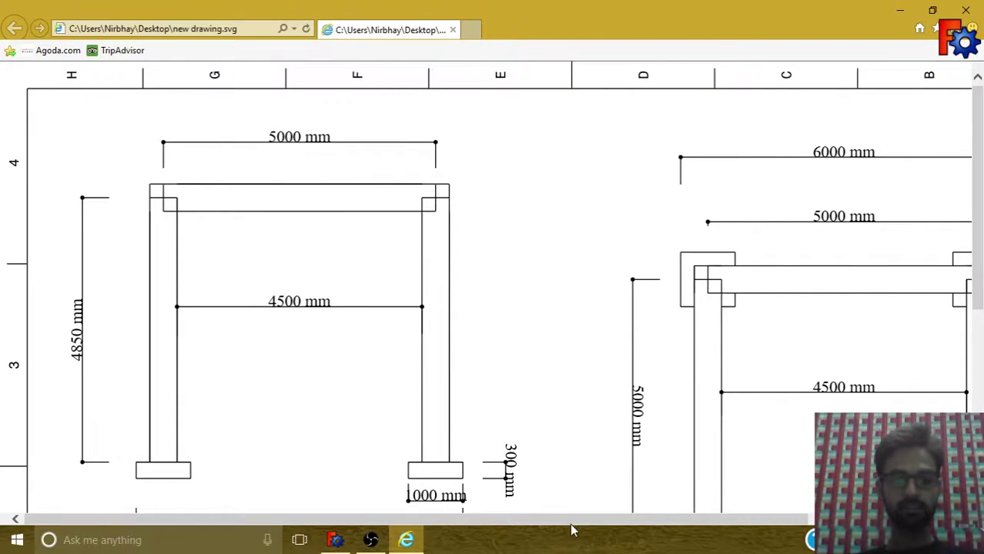
left_click_drag(572, 519, 712, 519)
mouse_move(982, 160)
left_mouse_down()
mouse_move(981, 370)
mouse_move(982, 85)
left_mouse_up()
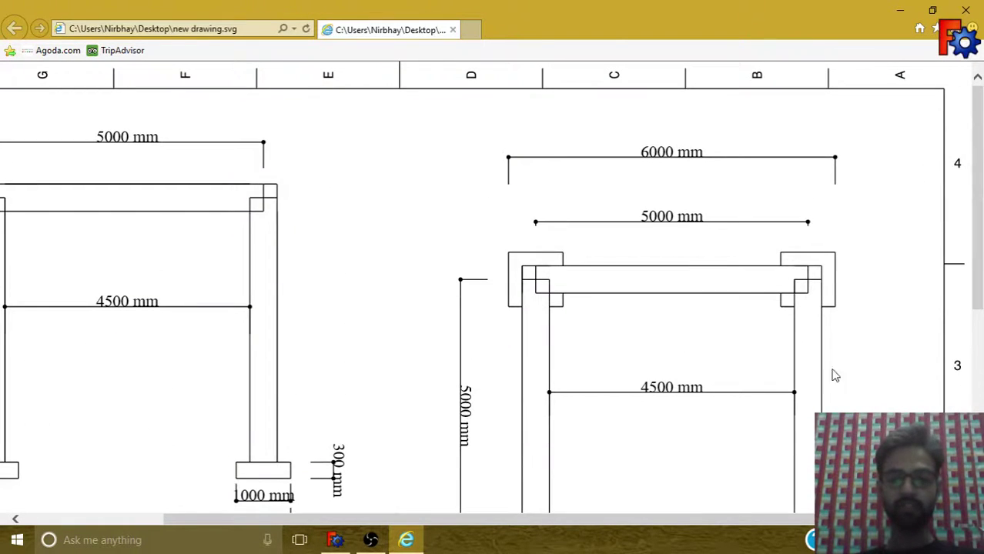
left_click_drag(774, 519, 482, 545)
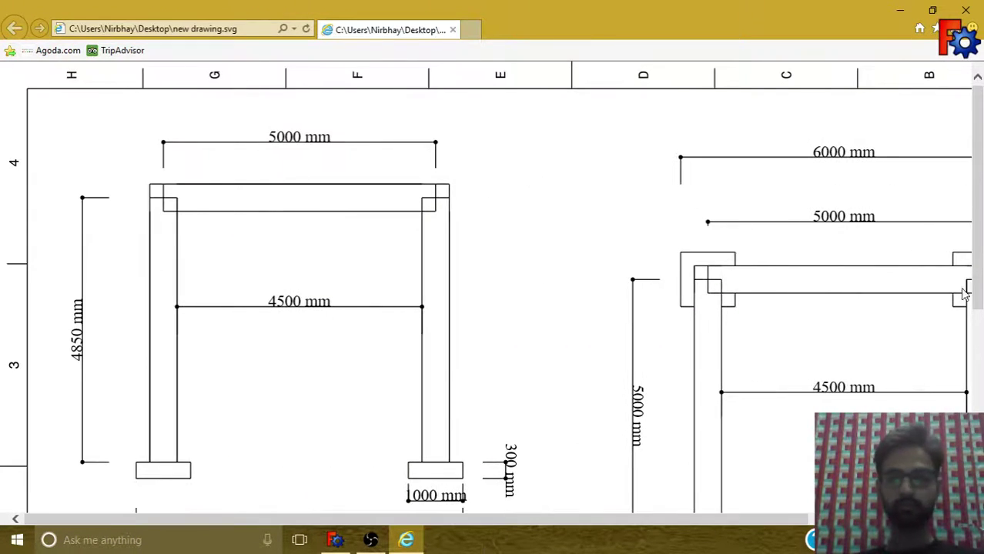
mouse_move(981, 193)
left_mouse_down()
mouse_move(981, 374)
mouse_move(981, 196)
left_mouse_up()
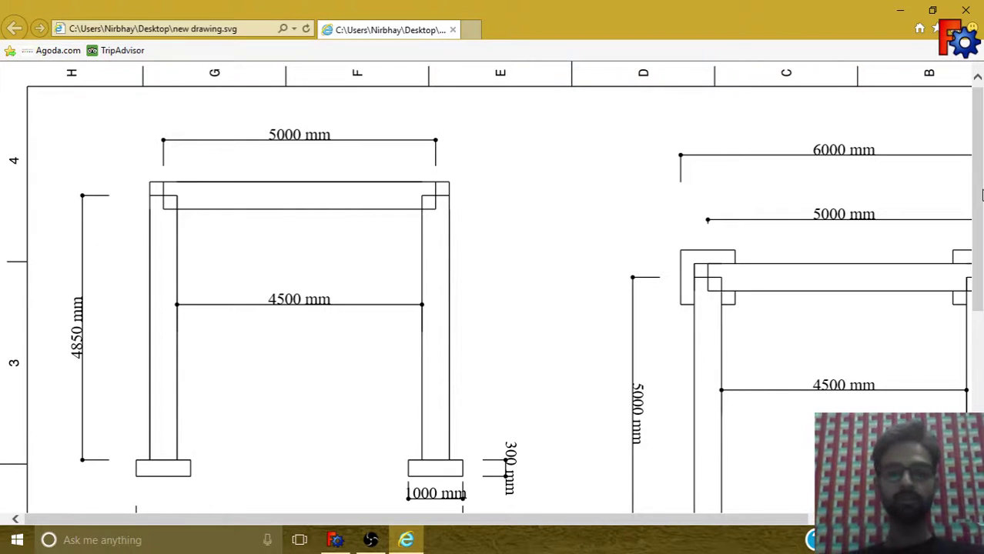
left_click_drag(732, 519, 858, 521)
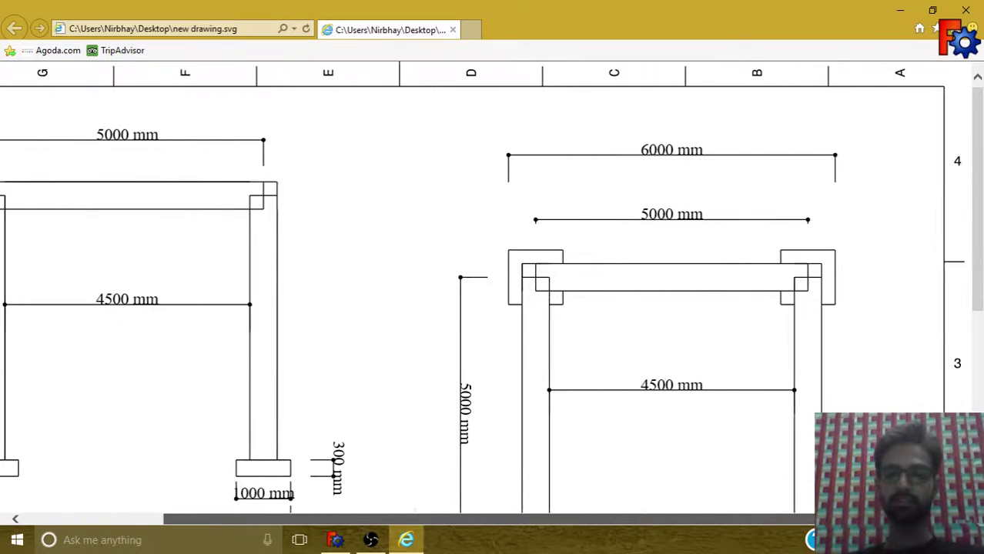
left_click(966, 10)
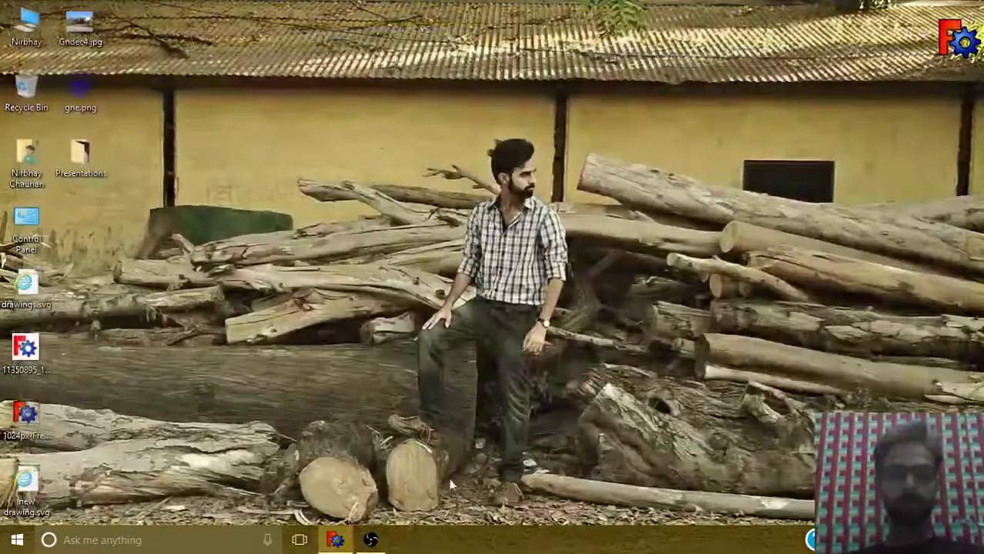
left_click(377, 540)
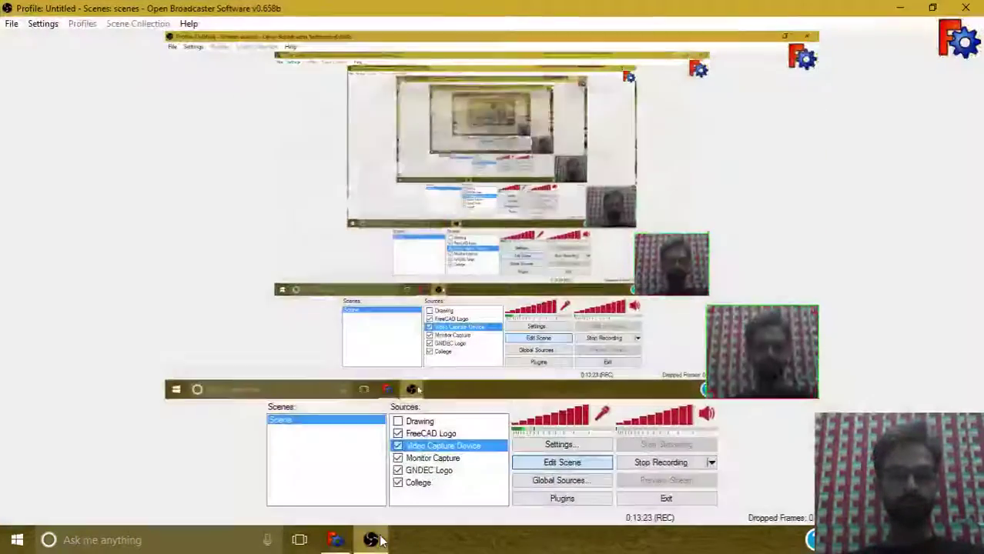
left_click(397, 458)
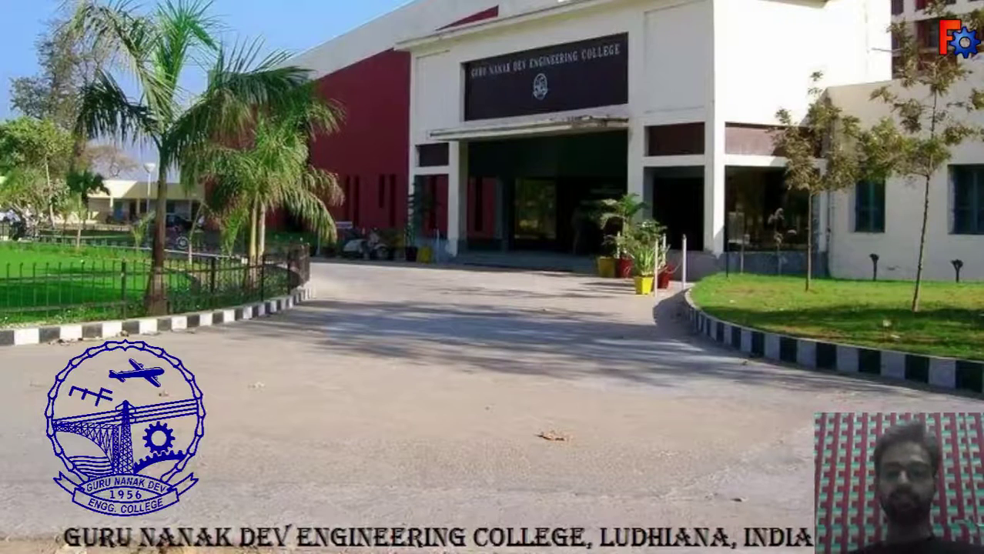